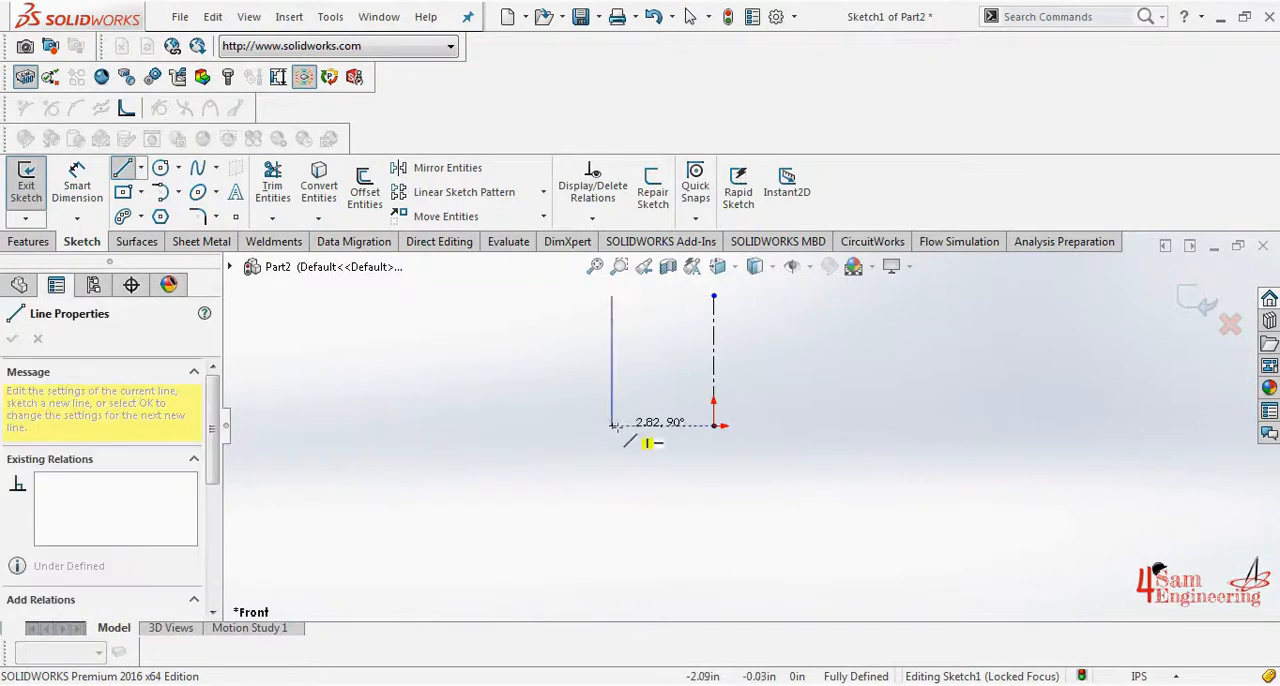
- Complete the open U-shaped profile around the centerline with sides about 2.8 in tall and the base through the origin
click(612, 426)
click(815, 426)
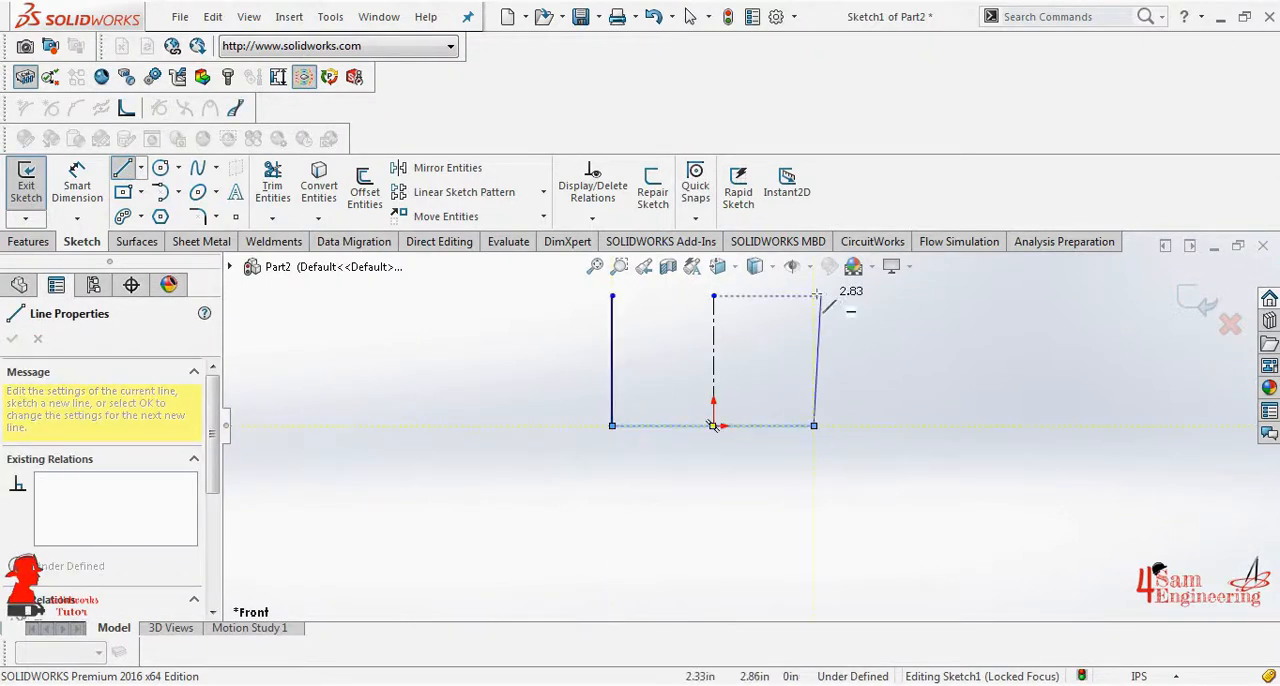
click(815, 296)
key(Escape)
key(Escape)
- Add a Symmetric relation between the two vertical profile lines about the centerline
click(592, 219)
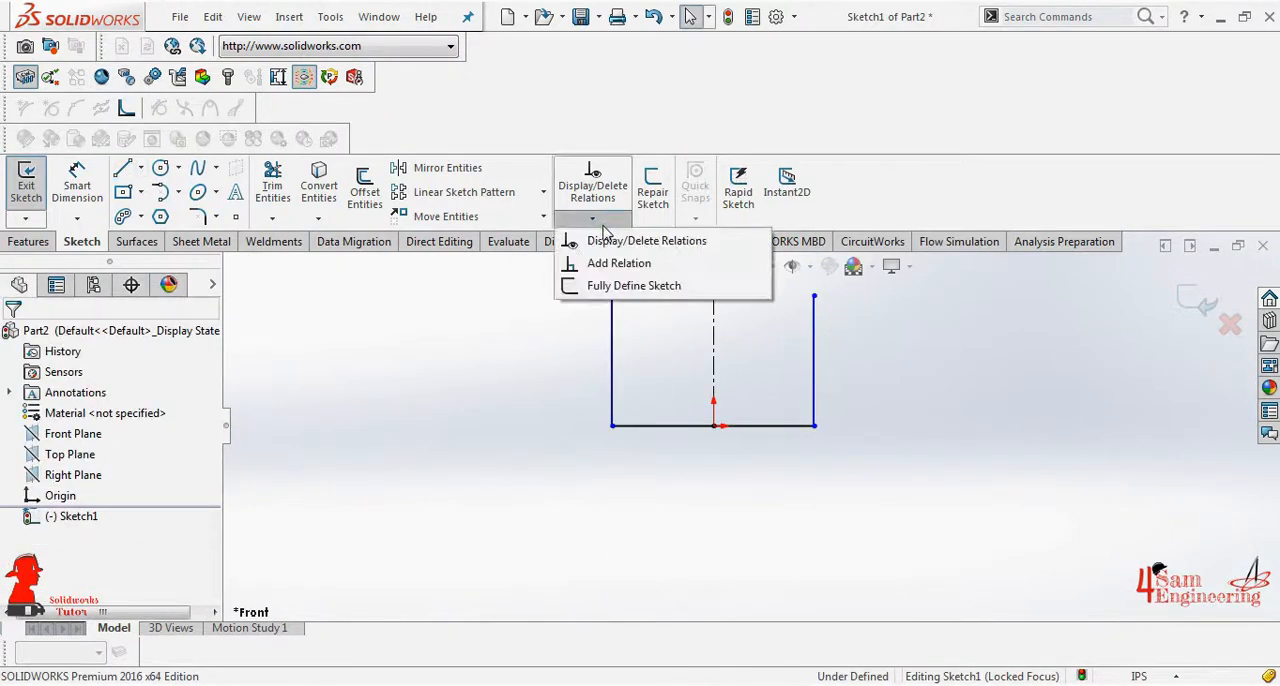
click(619, 263)
click(815, 333)
click(712, 338)
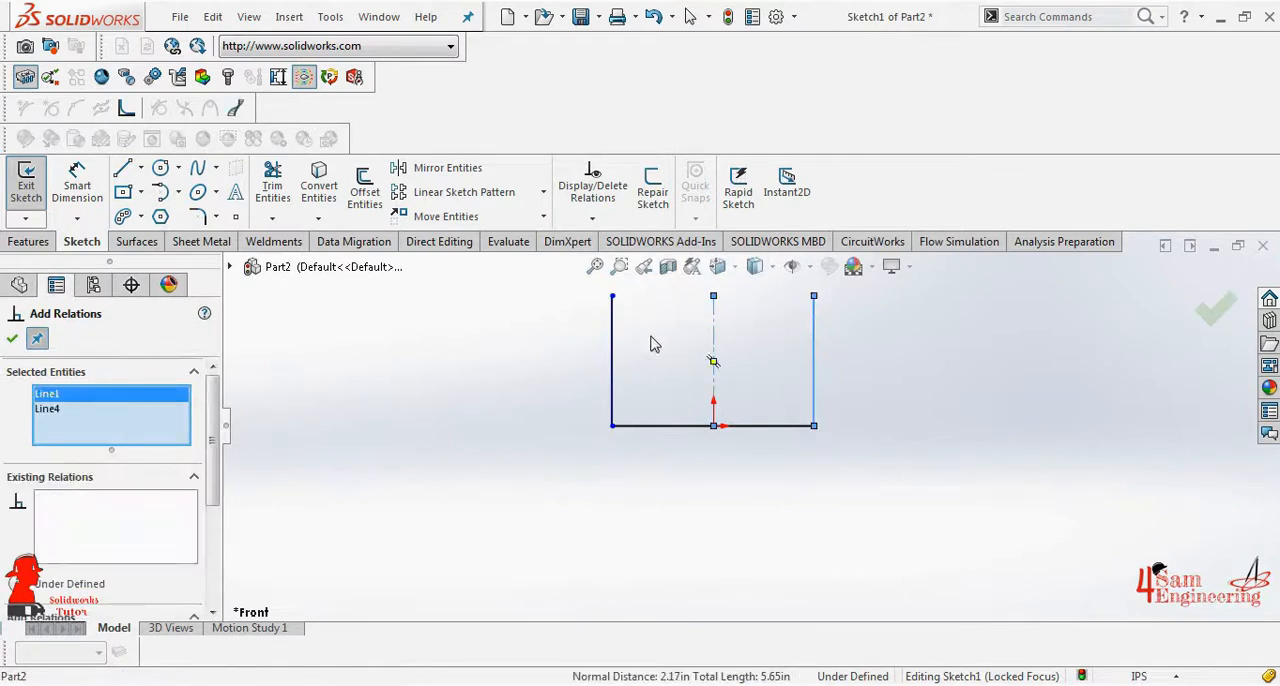
click(612, 345)
scroll(207, 457, down, 5)
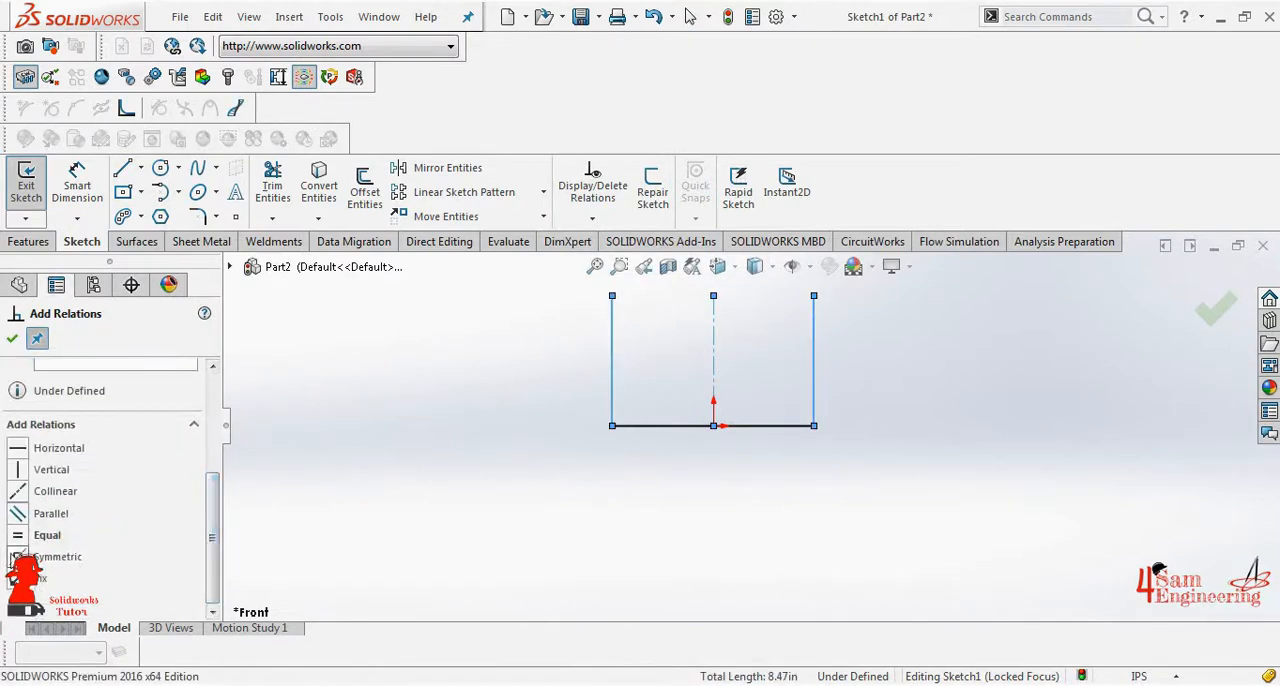
click(12, 340)
- Dimension the profile's left vertical line to 100 in
click(77, 185)
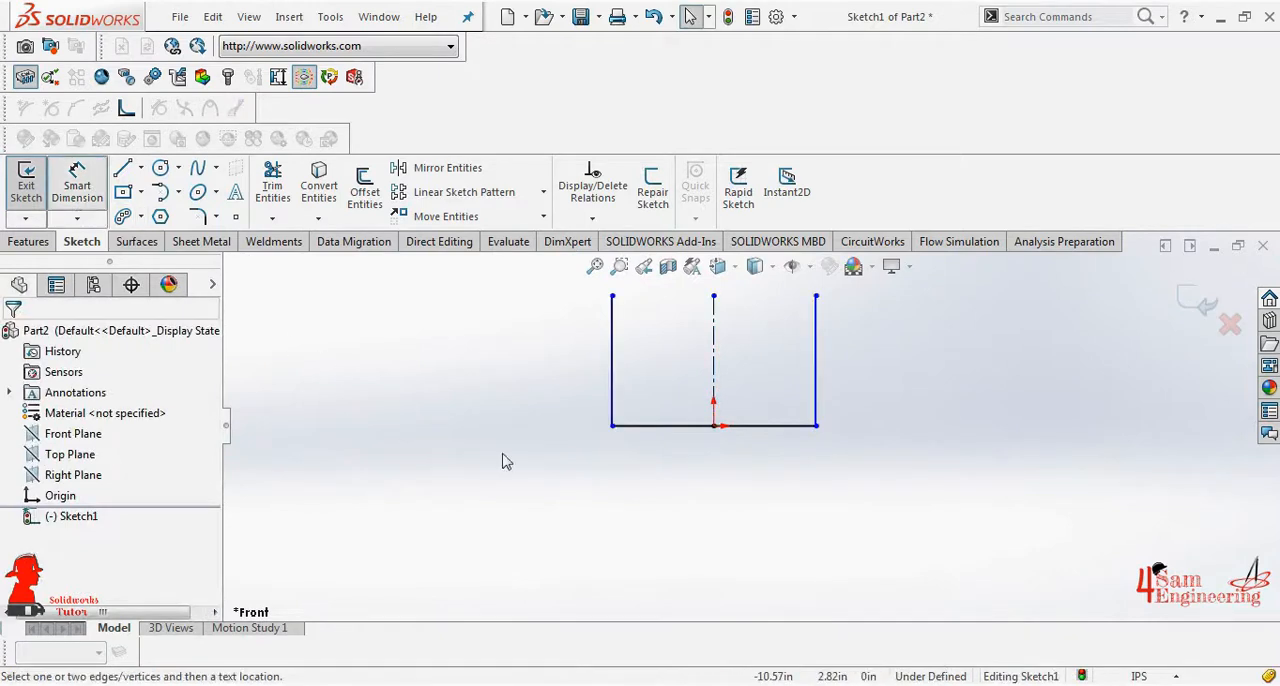
click(612, 330)
click(517, 337)
text(1)
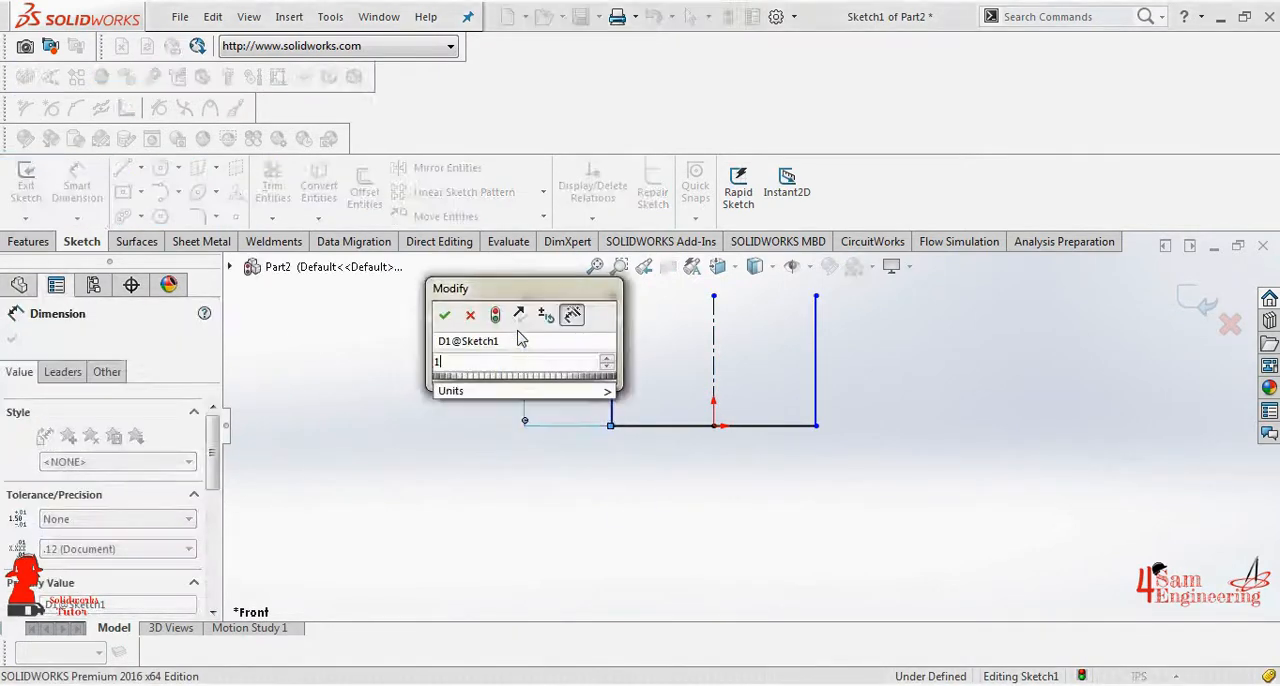
text(00)
key(Return)
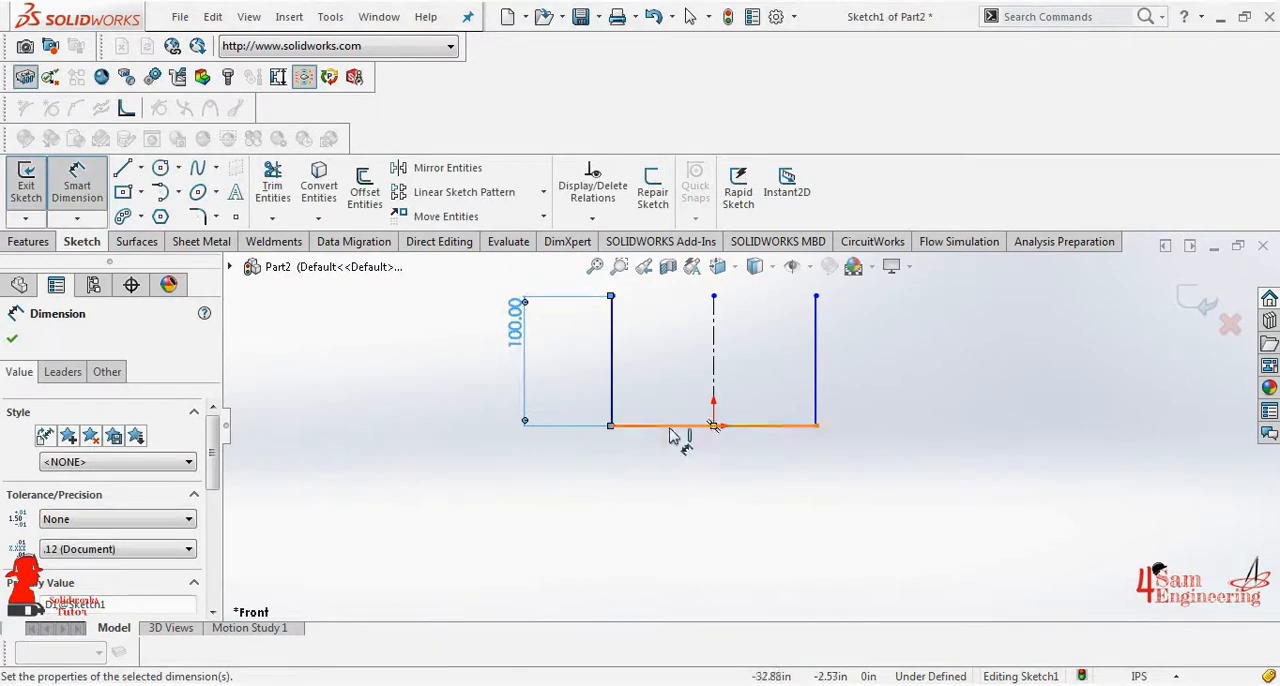
- Dimension the profile's horizontal base line to 150 in
click(677, 425)
click(672, 476)
text(150)
key(Return)
key(Escape)
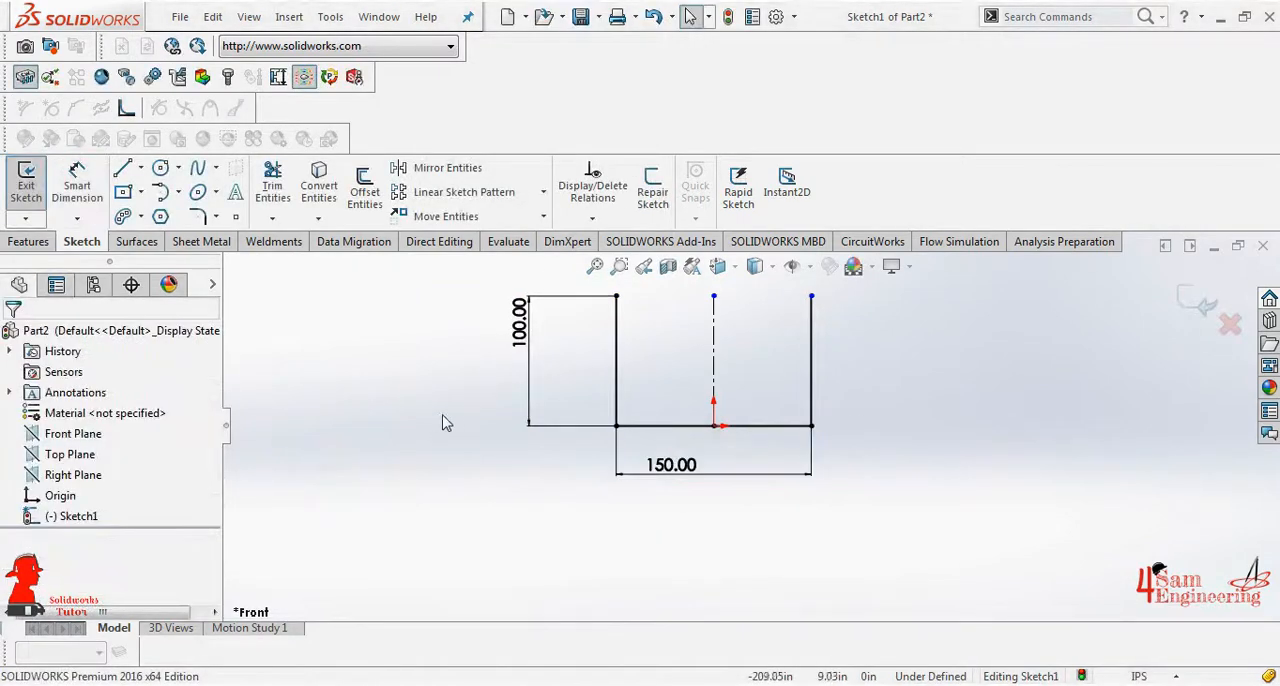
- Start a Base Flange from the U profile with a blind depth of 100 in
click(204, 241)
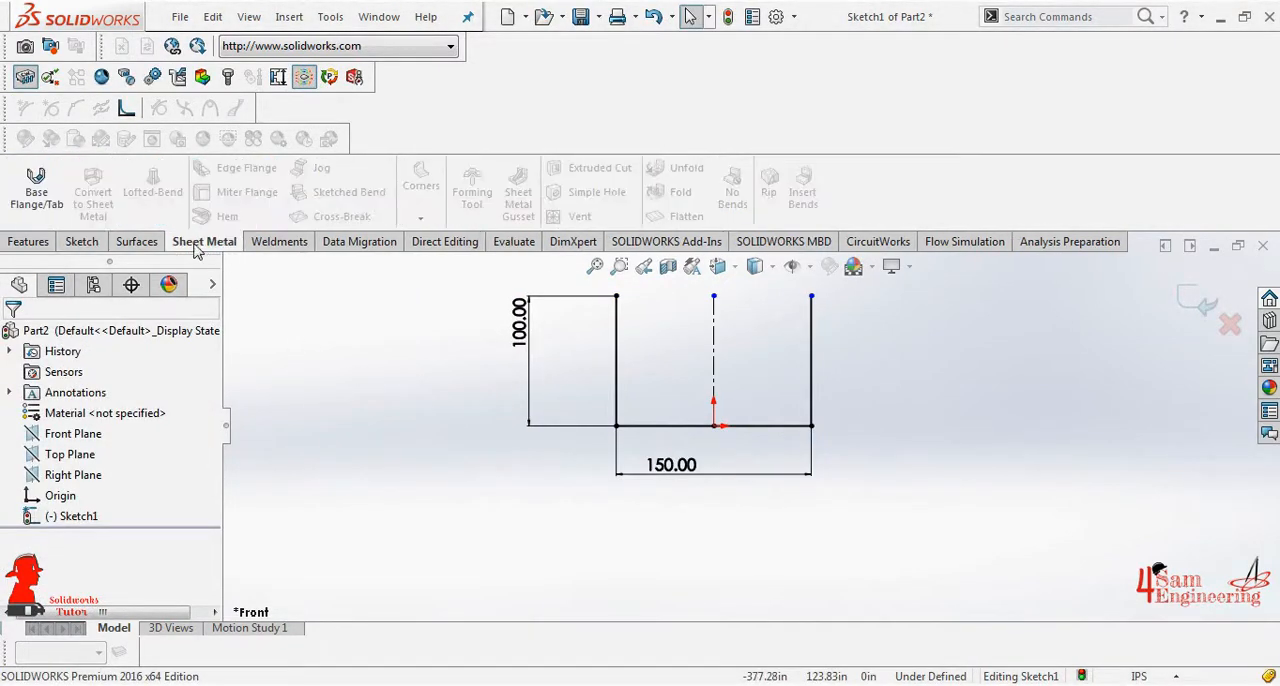
click(36, 190)
text(100)
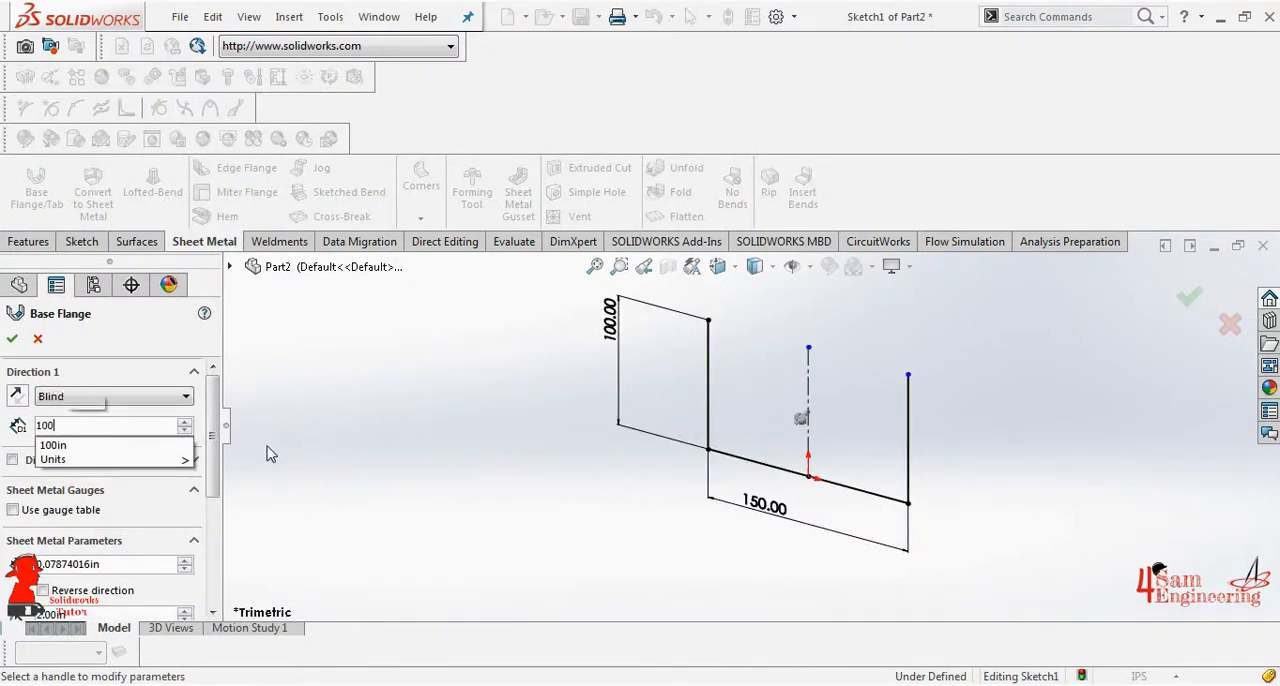
key(Return)
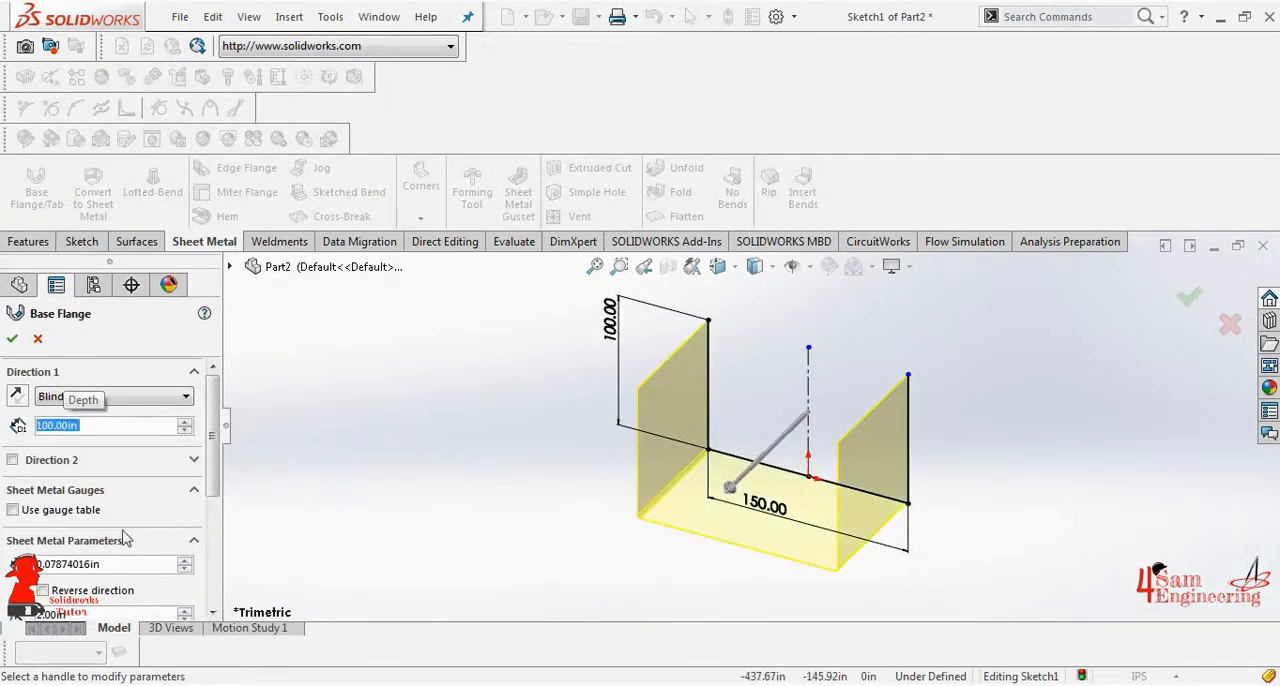
- Apply the SAMPLE TABLE - ALUMINUM gauge table to the base flange and choose Gauge 14
click(13, 510)
click(130, 537)
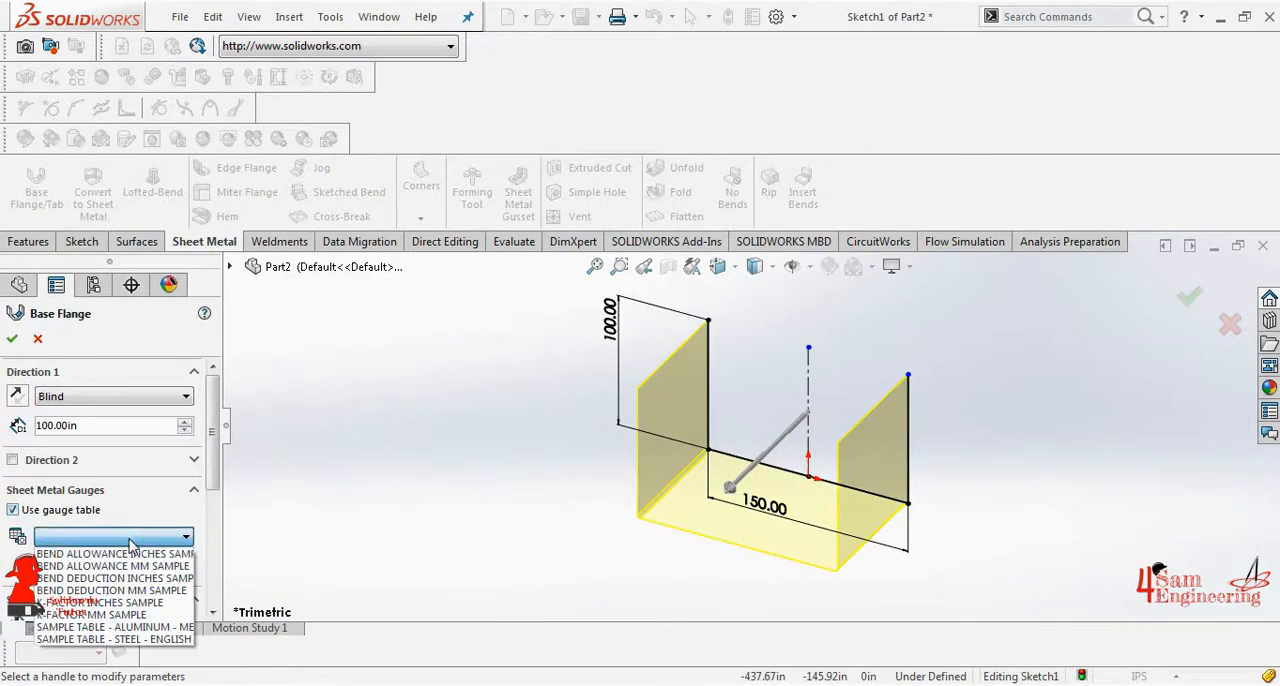
click(110, 626)
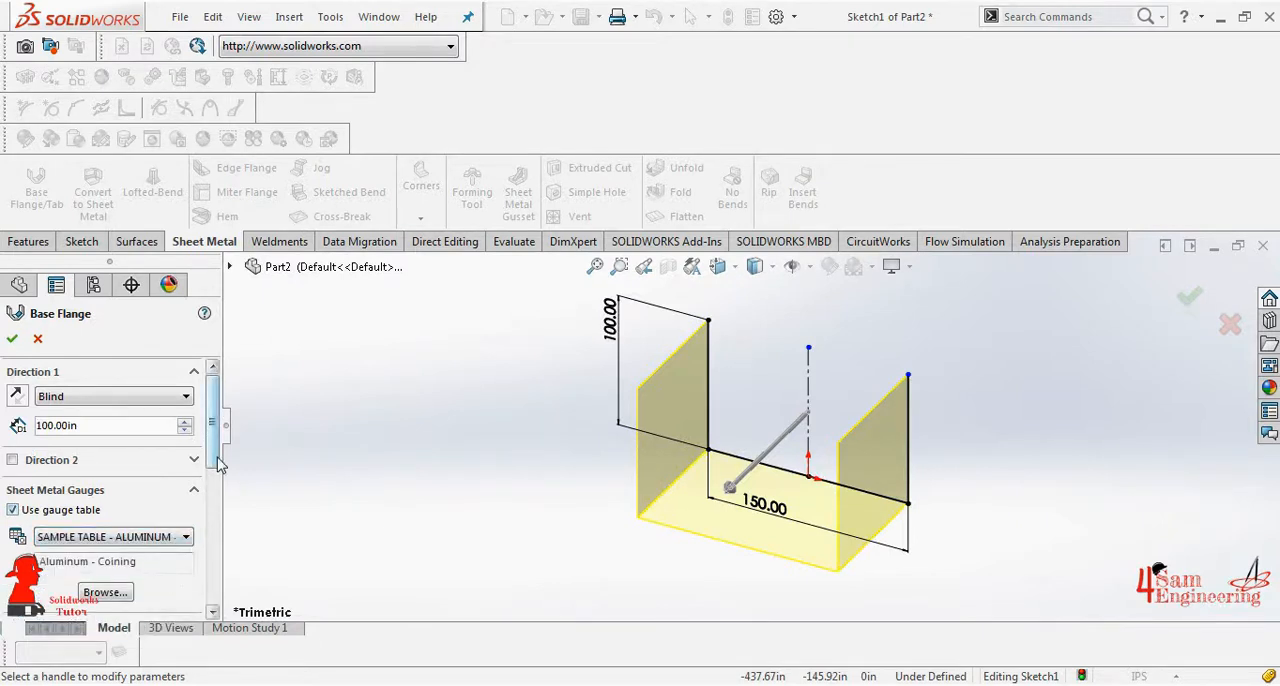
scroll(219, 464, down, 5)
click(185, 481)
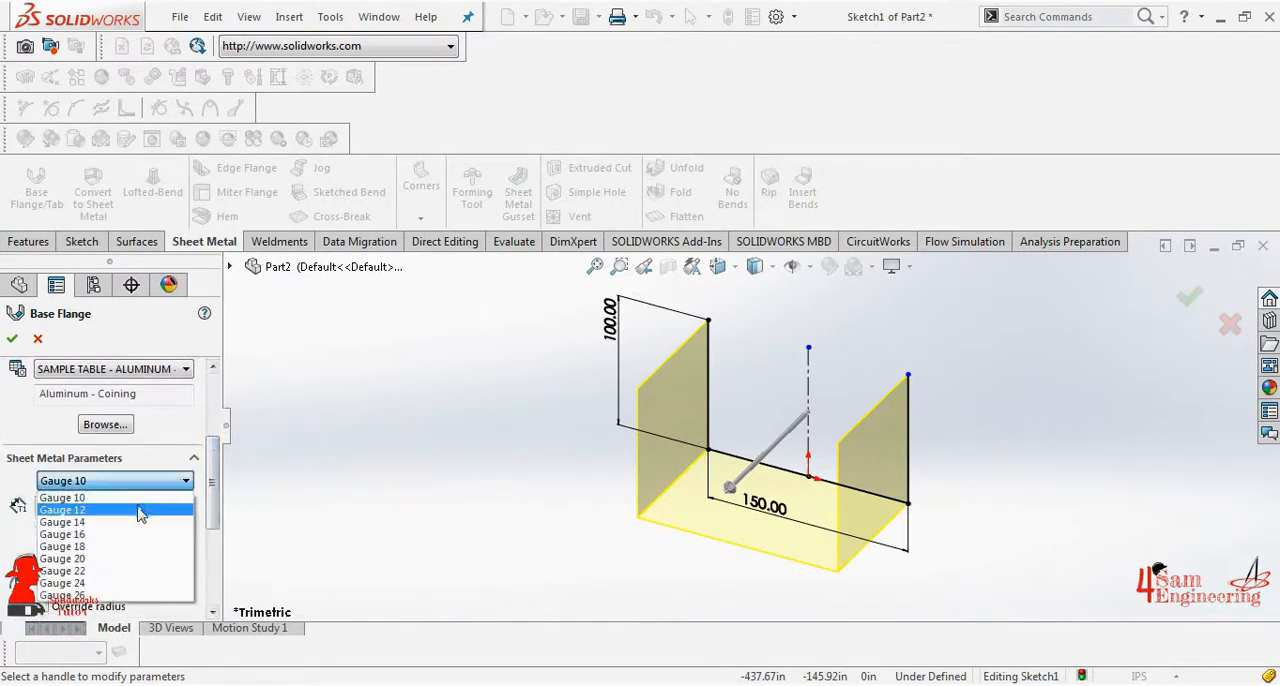
click(128, 521)
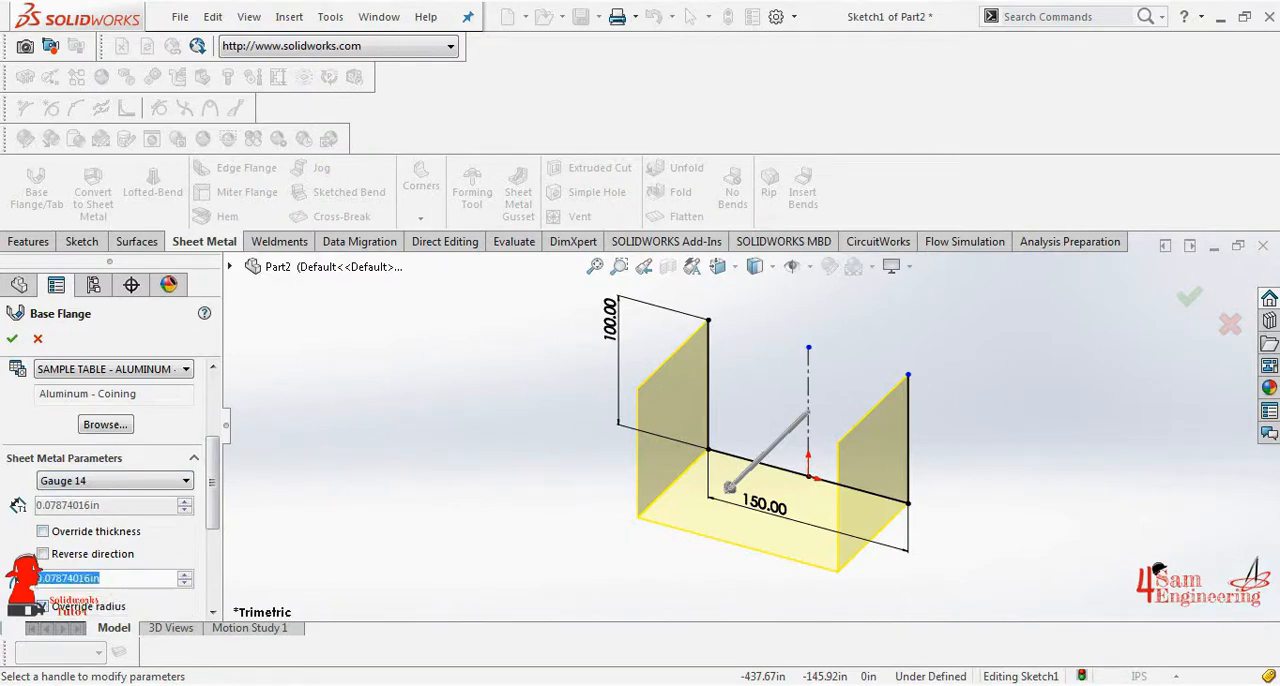
- Set the bend radius to 2 in, override the thickness with 2 in and create the base flange
text(2)
key(Return)
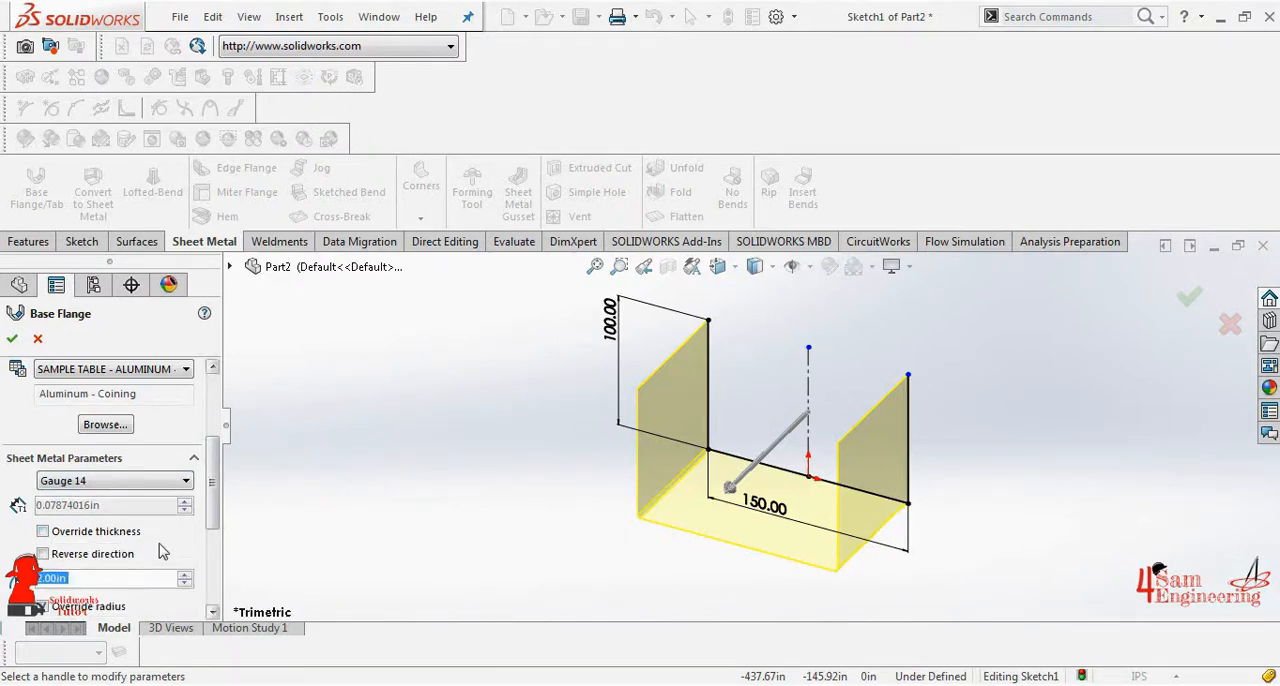
click(90, 535)
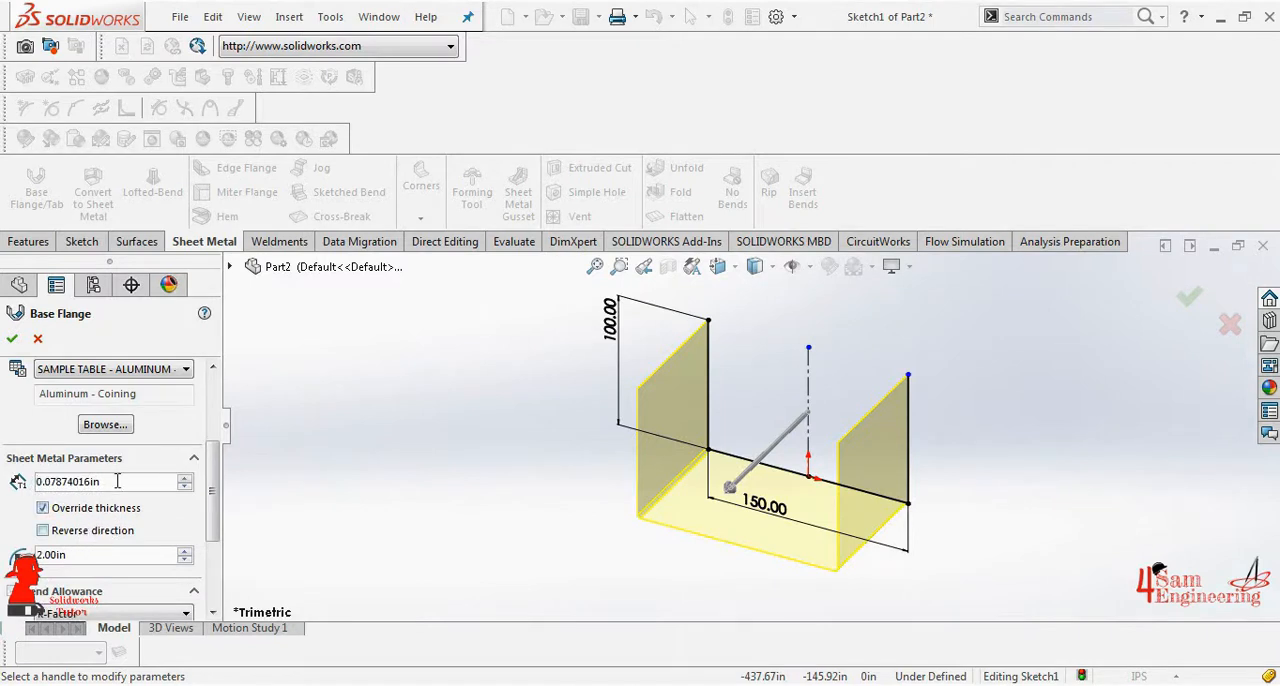
drag(117, 481, 5, 484)
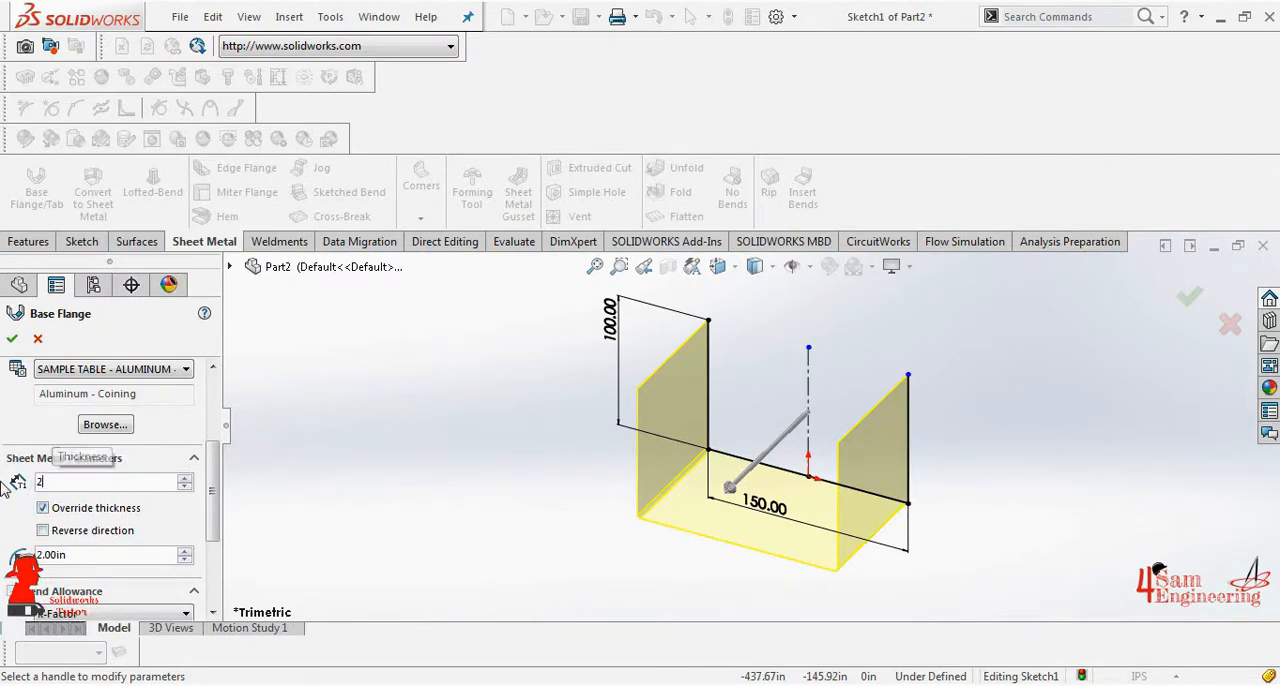
key(Return)
click(13, 339)
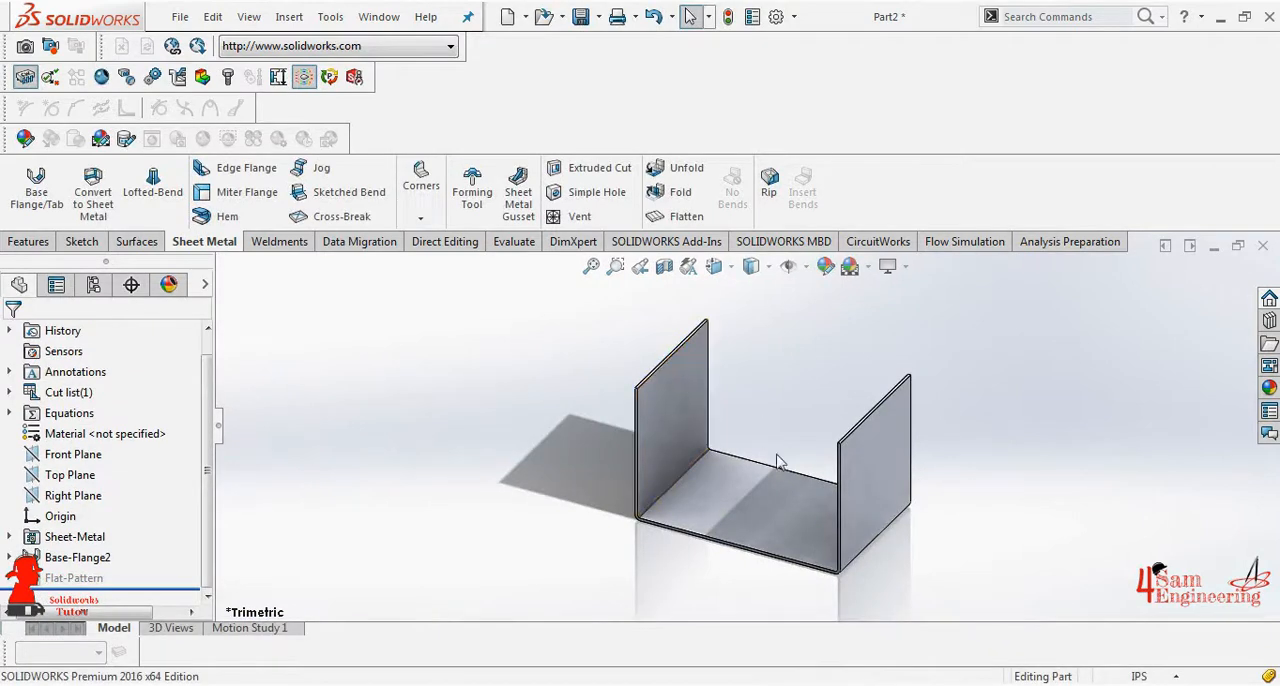
- Create an edge flange 100 in long at 90 degrees on the base's rear edge, with its direction reversed to go upward
click(240, 168)
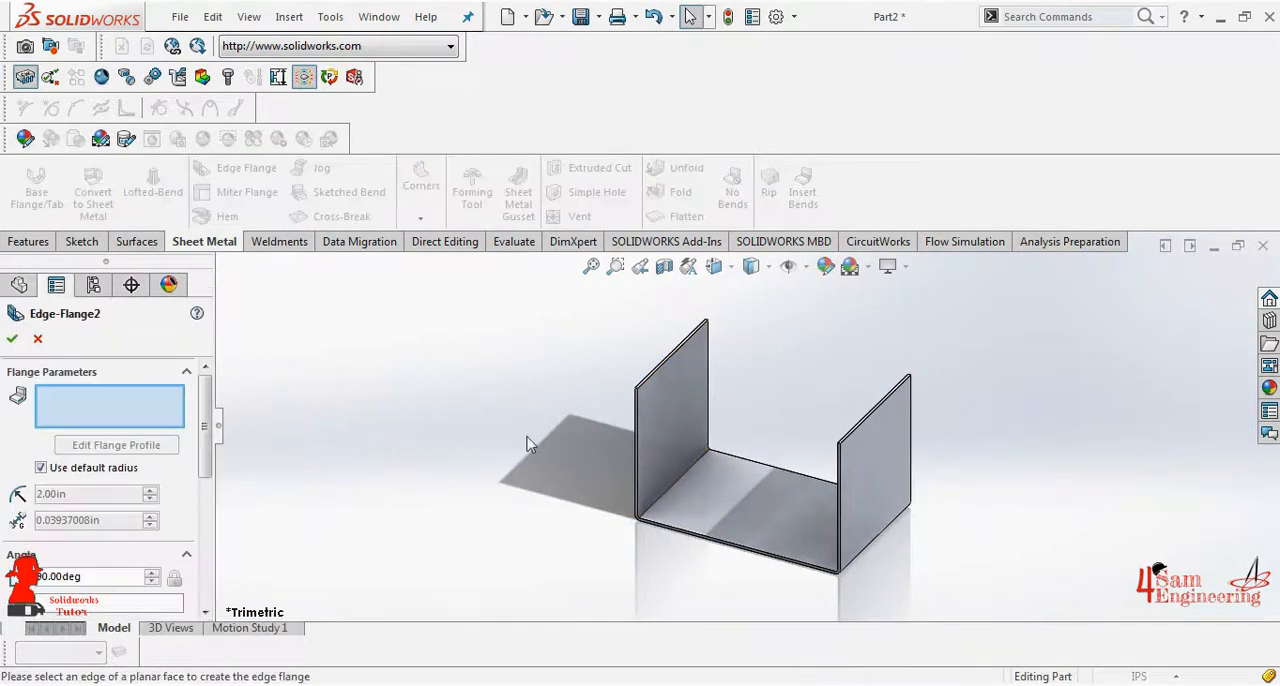
click(781, 476)
scroll(99, 549, down, 5)
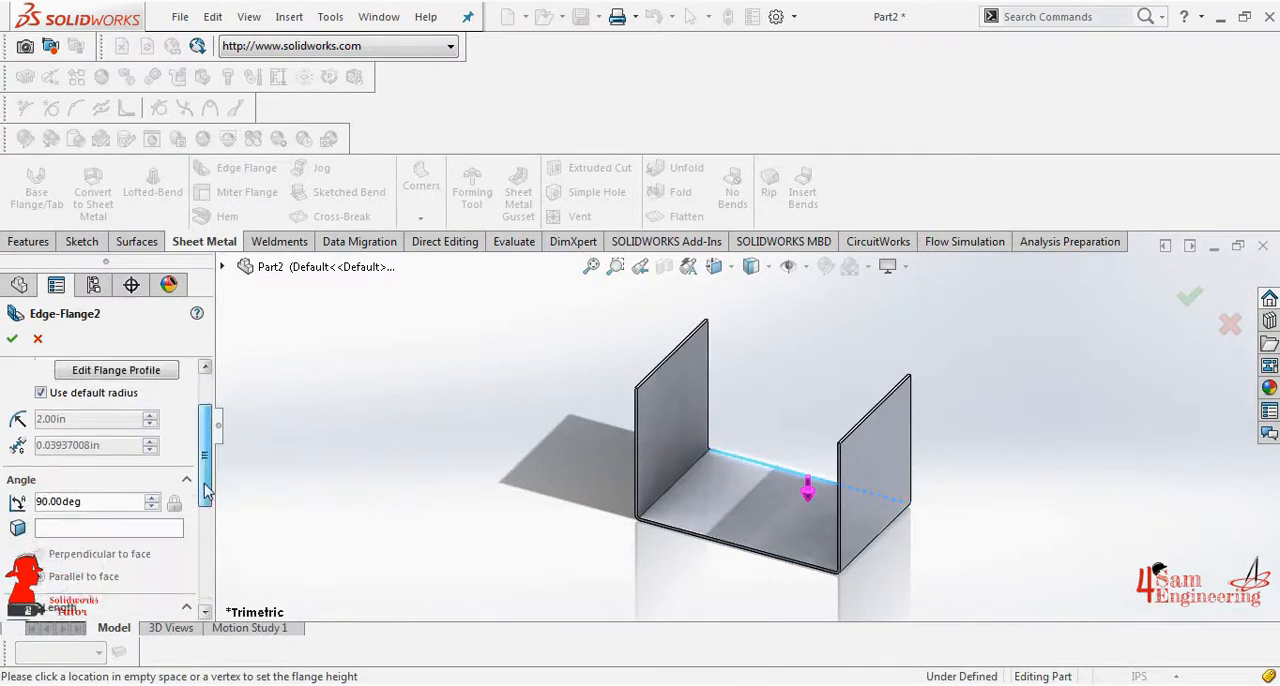
text(100.00in)
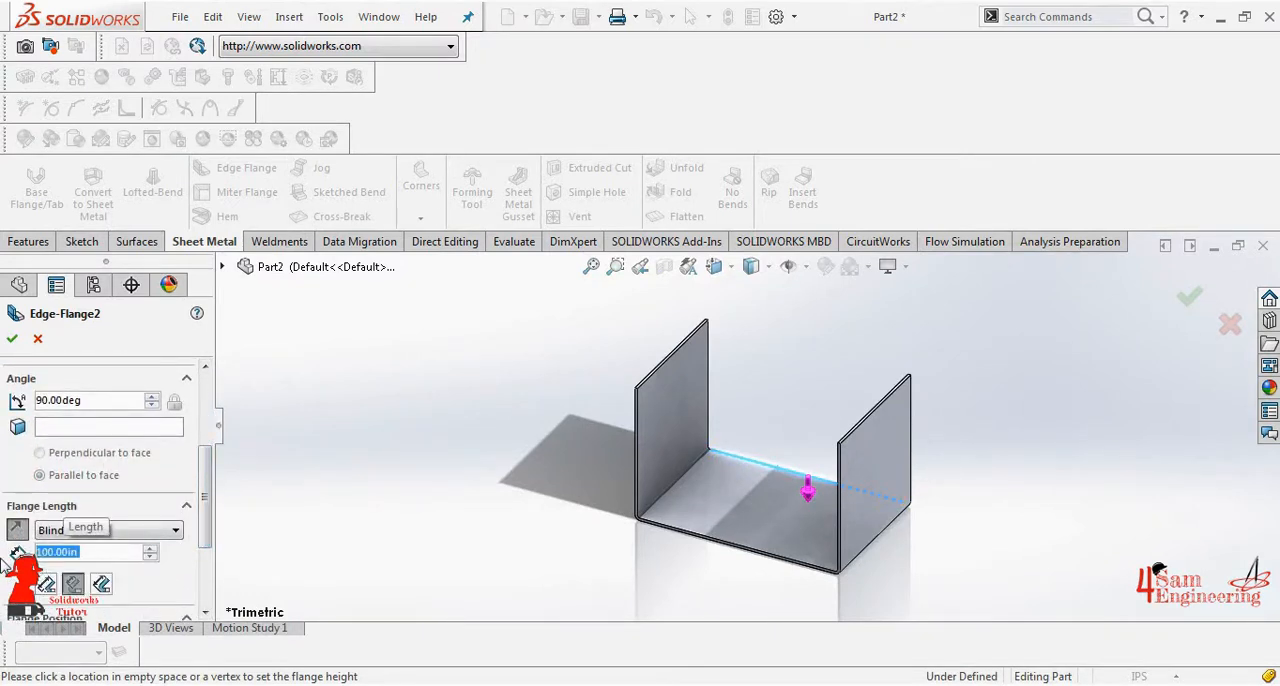
key(Return)
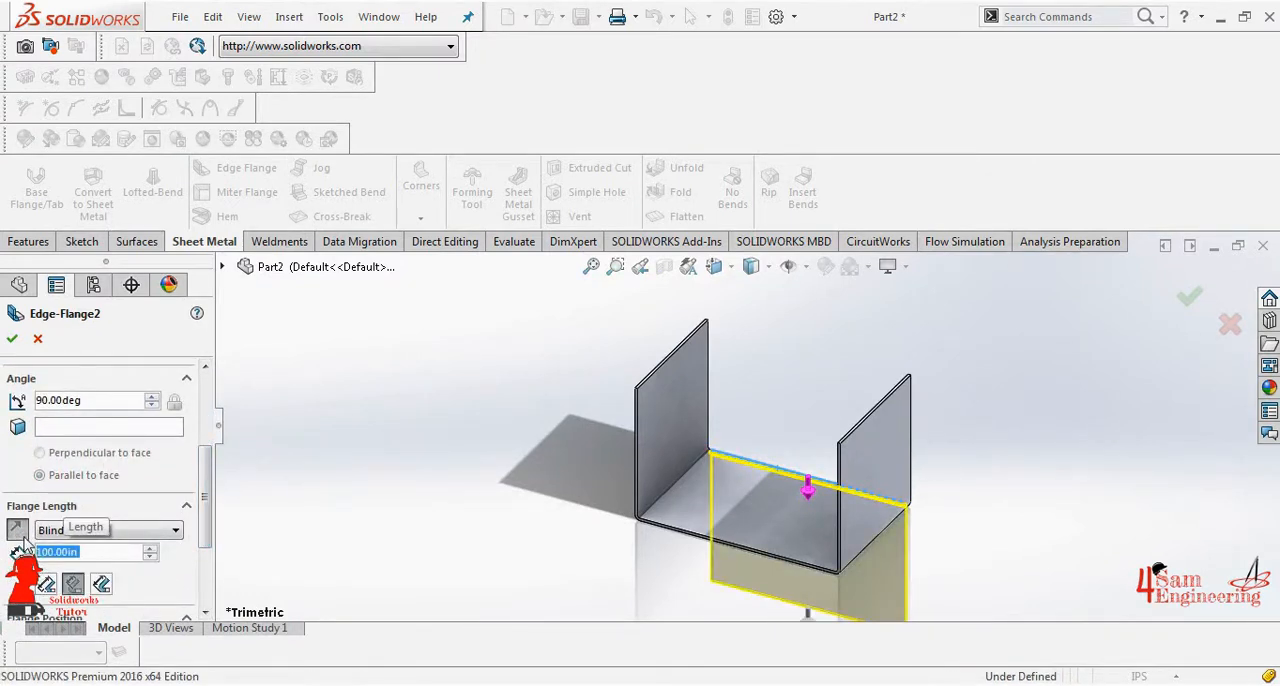
click(18, 532)
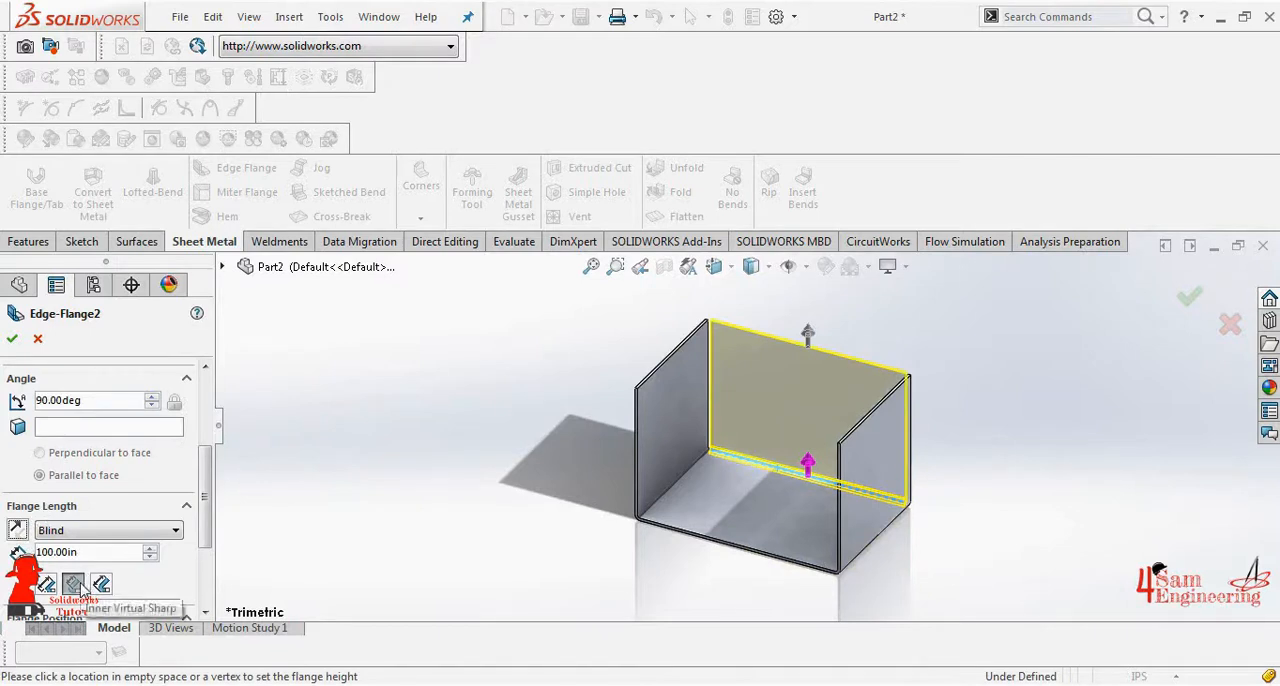
drag(205, 528, 208, 576)
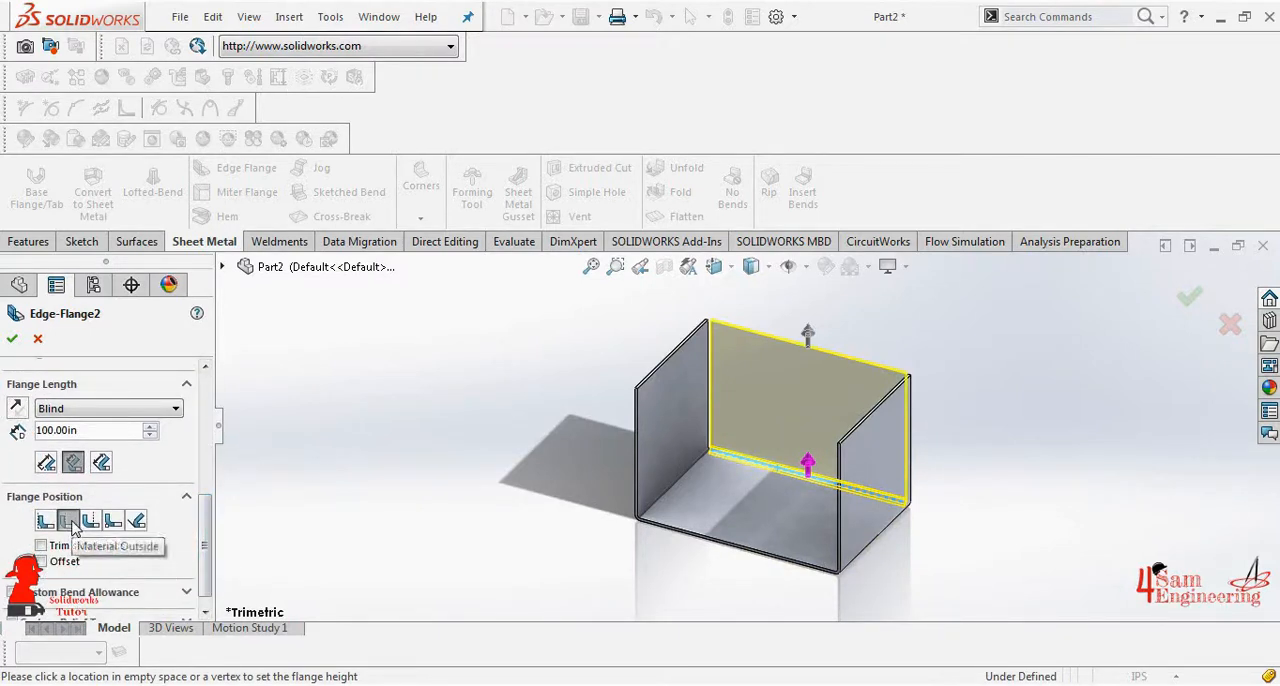
scroll(72, 528, down, 1)
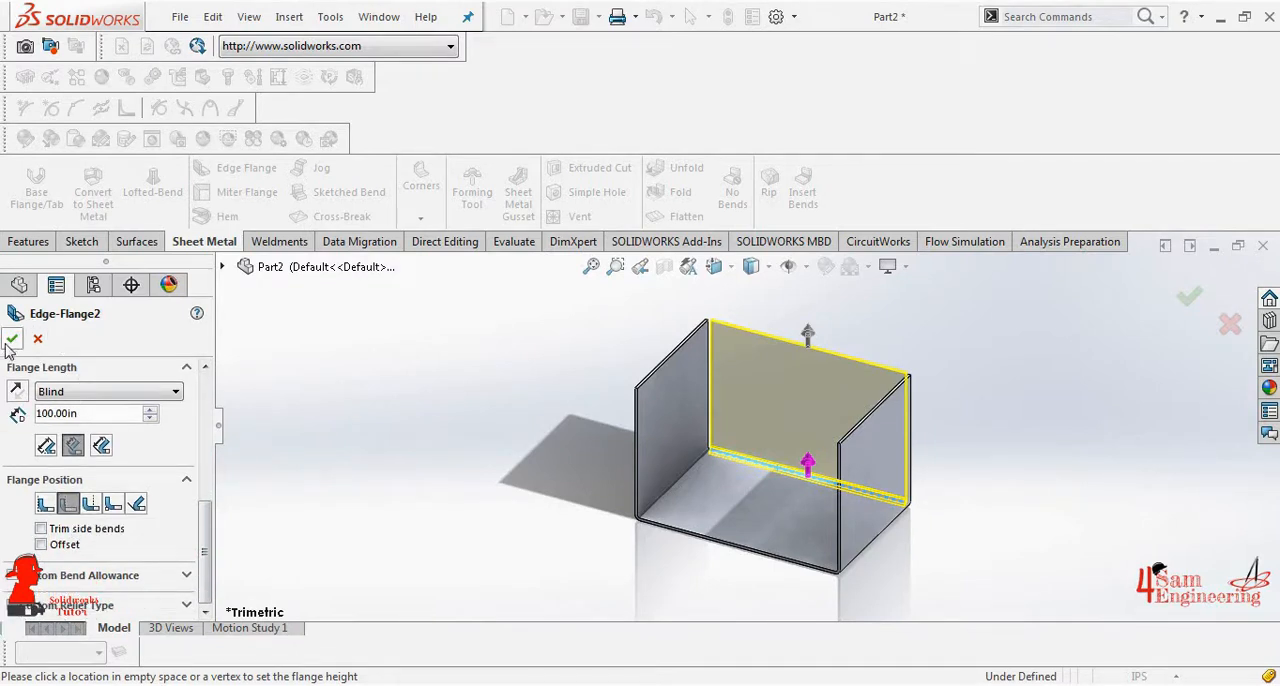
click(10, 341)
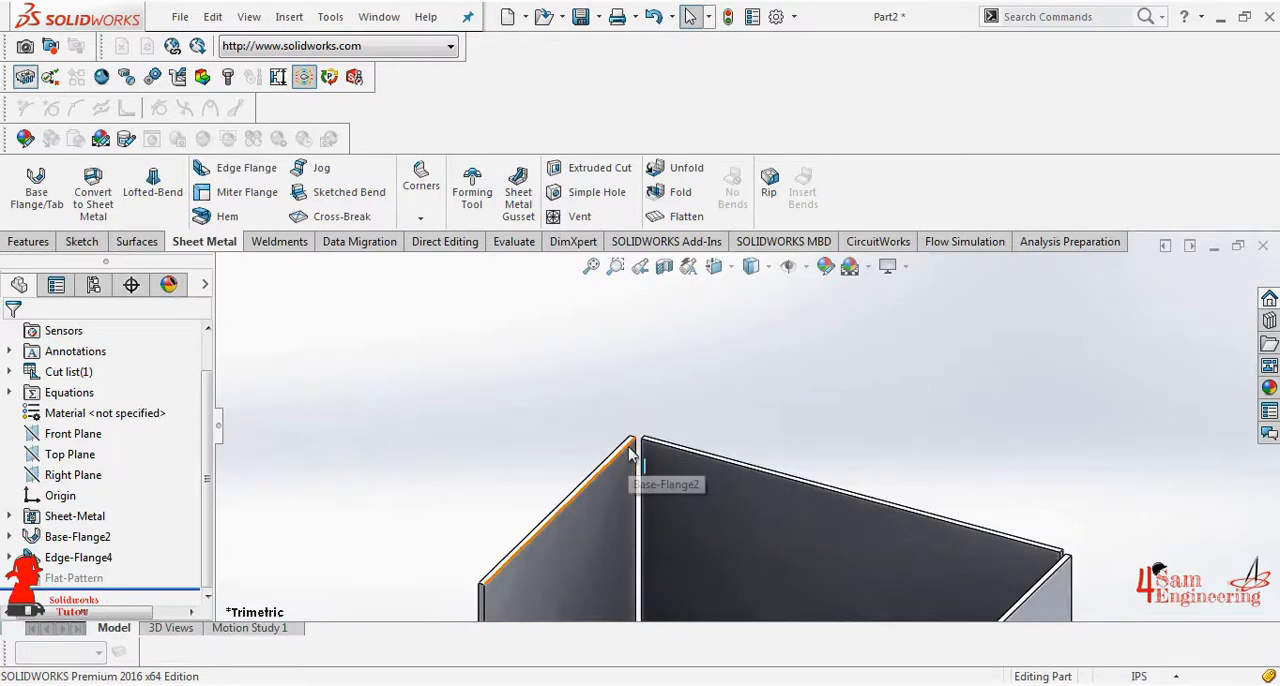
- Start a Miter Flange on the left wall's top edge and sketch a line about 30.6 in long from the rear corner along the back wall
click(622, 455)
click(245, 193)
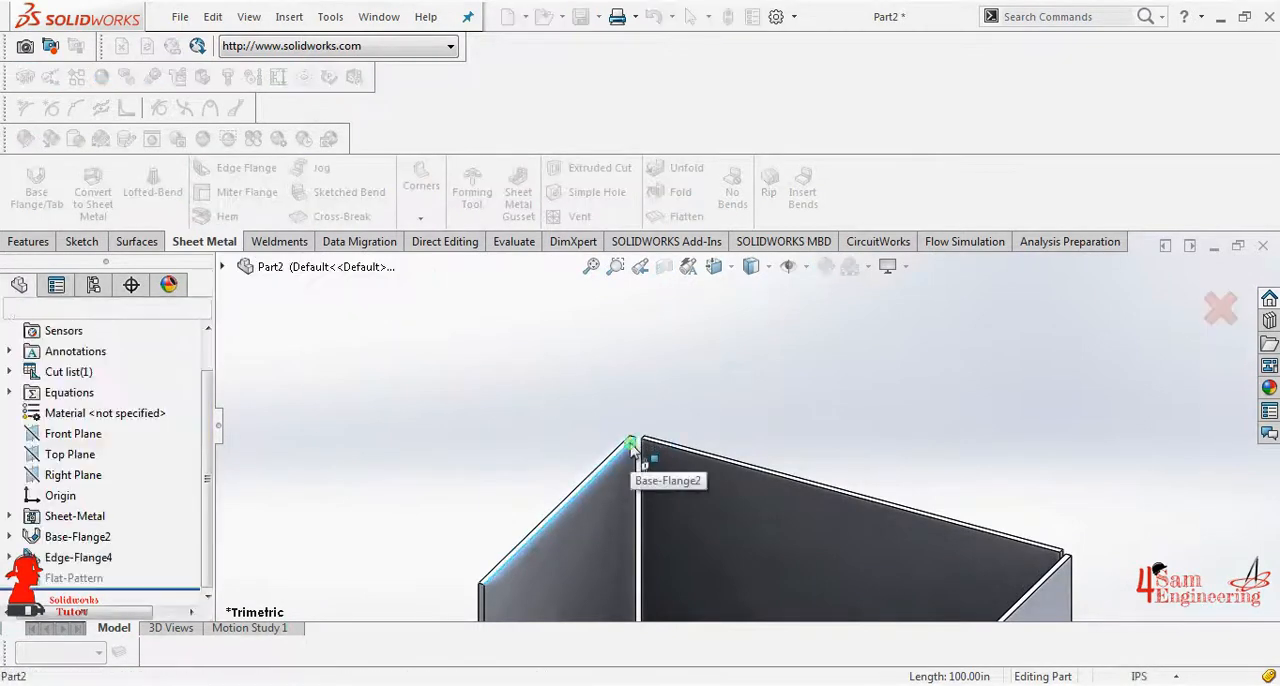
click(632, 443)
click(119, 170)
scroll(724, 466, down, 2)
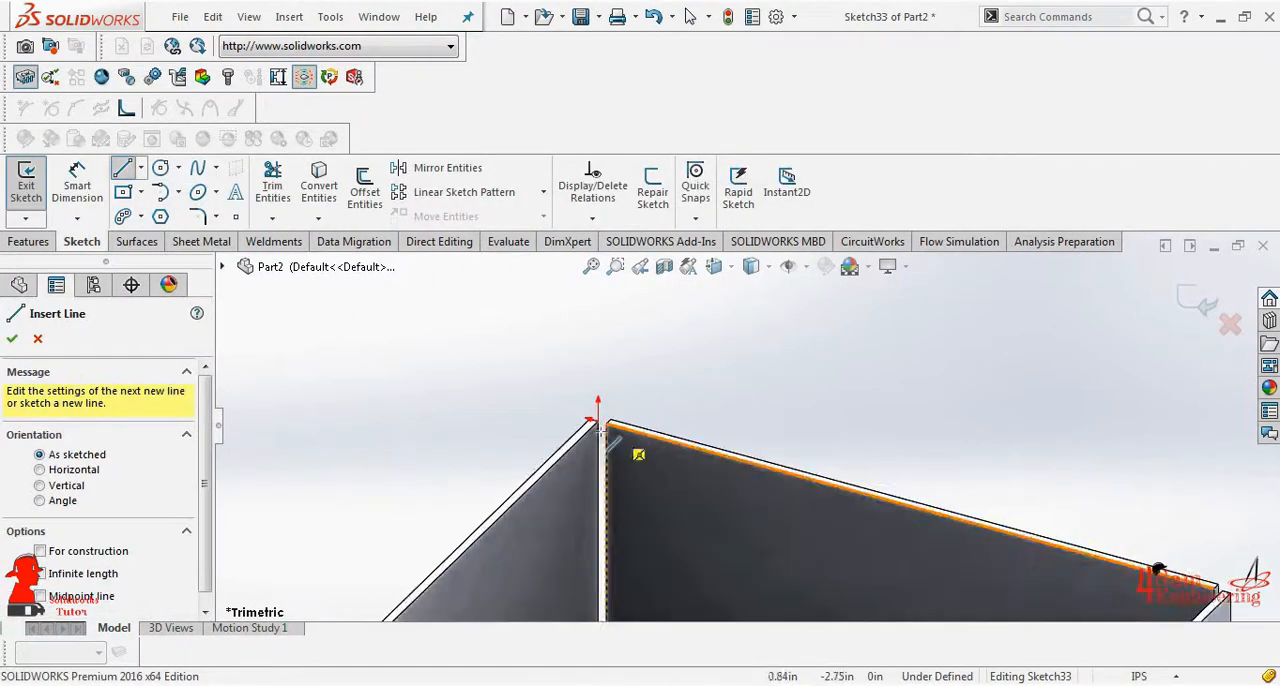
scroll(605, 432, down, 3)
click(634, 409)
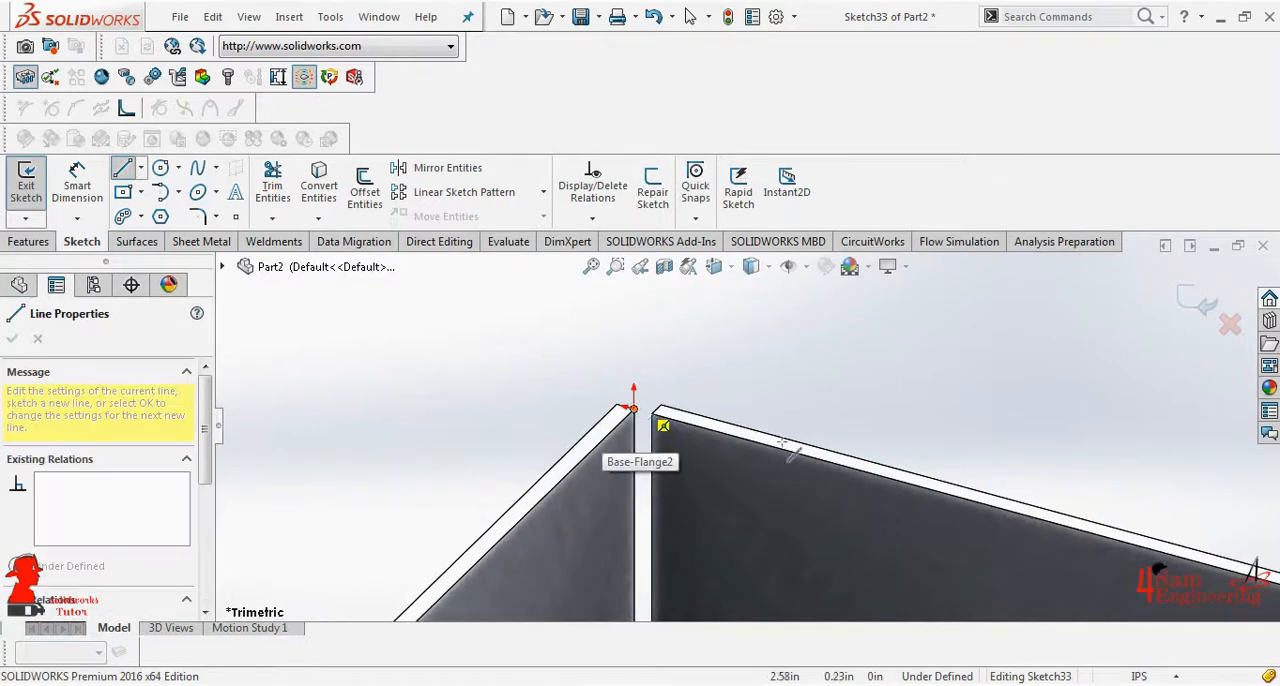
click(905, 478)
right_click(905, 452)
click(948, 456)
- Dimension the miter flange's profile line to 20 in
click(84, 190)
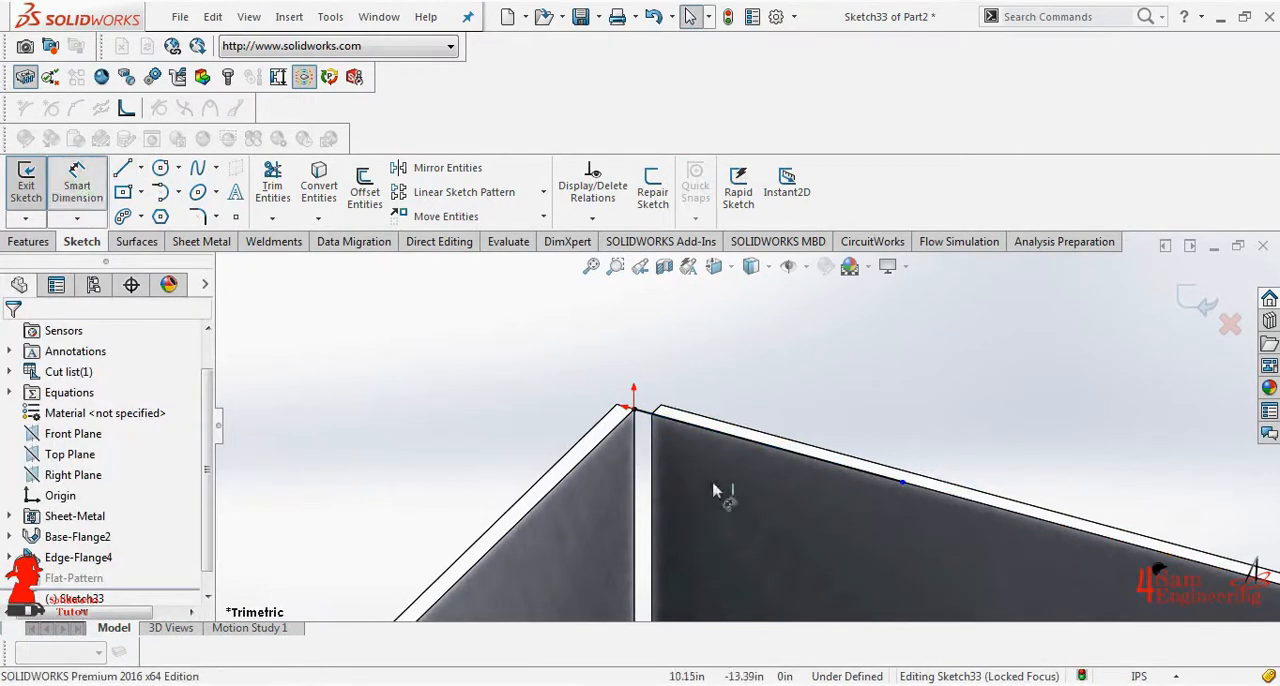
click(750, 440)
click(766, 393)
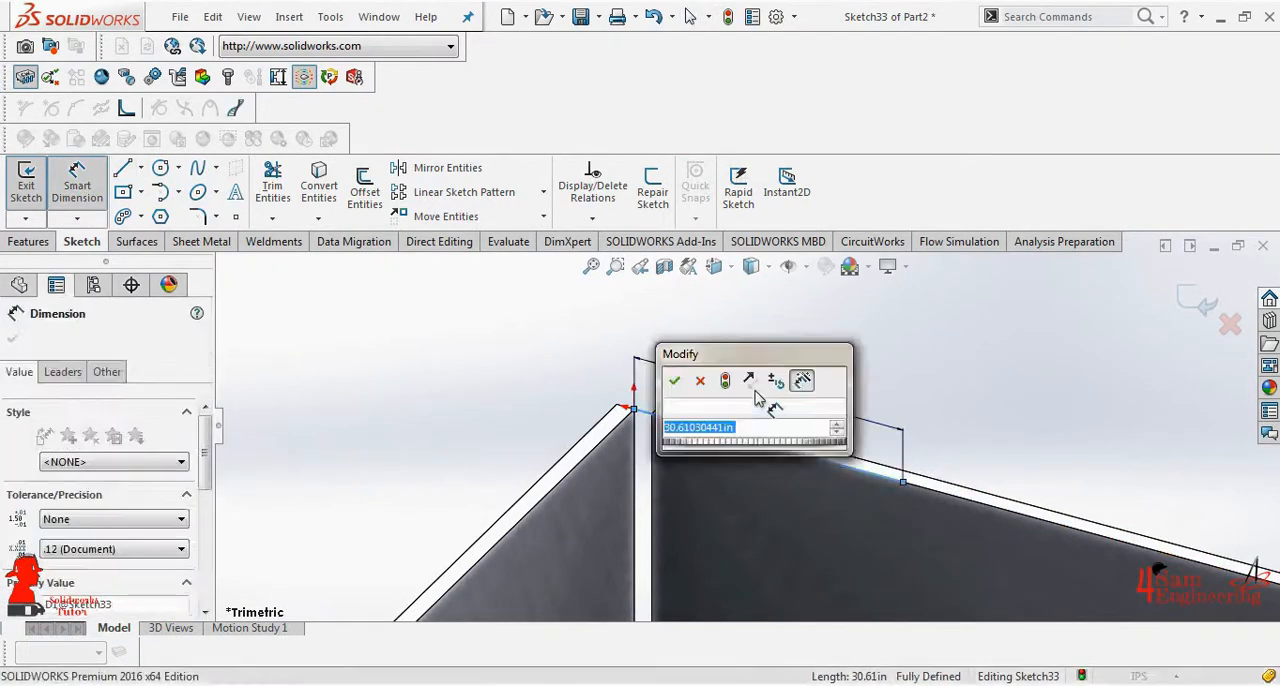
text(20)
key(Return)
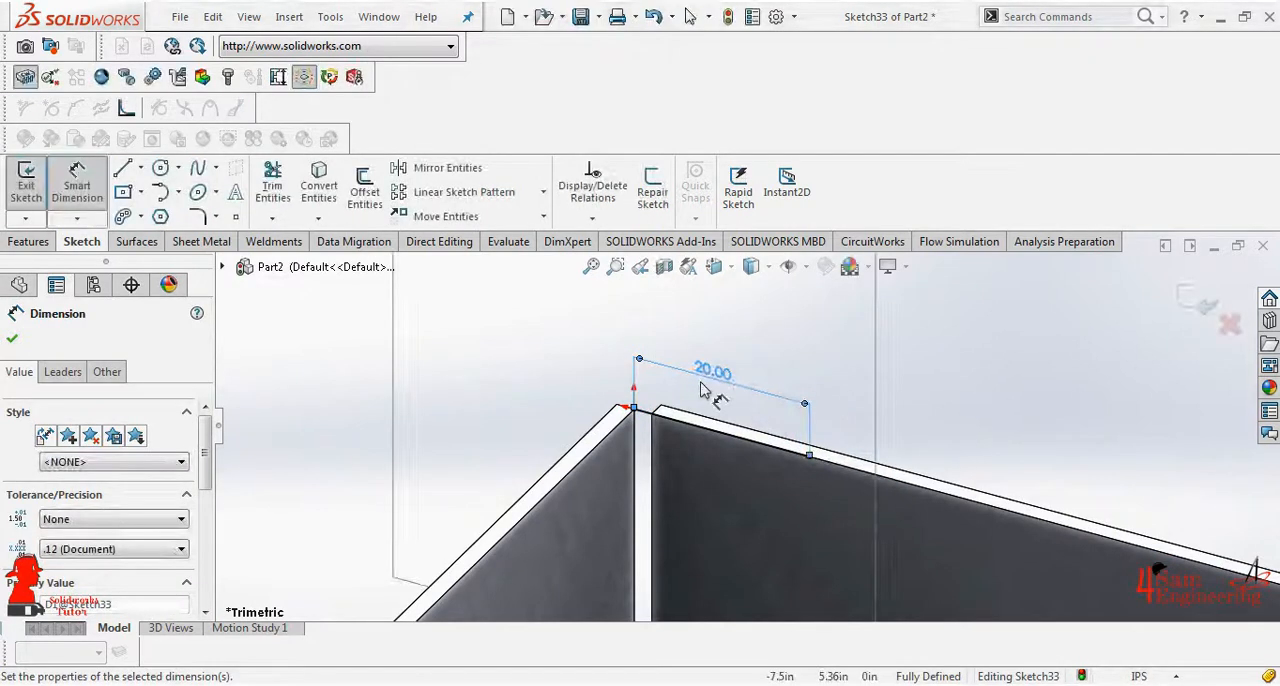
click(13, 340)
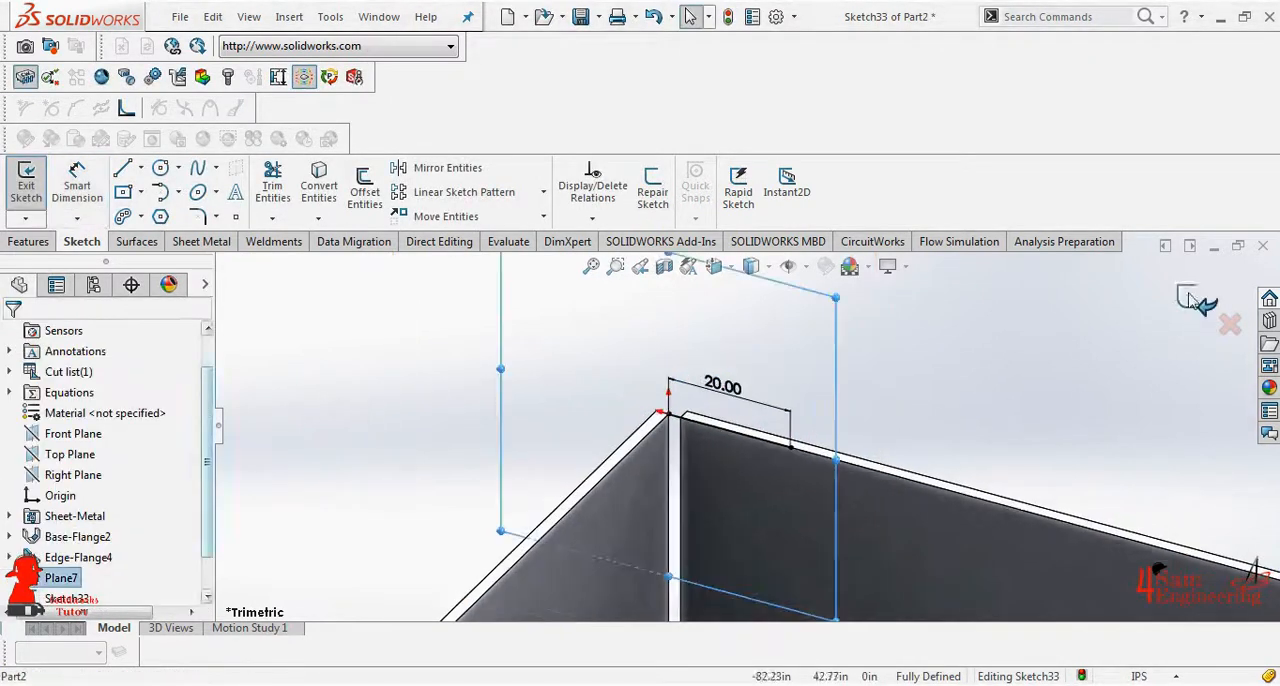
- Create the miter flange along the left wall's top and front edges with material inside, a 1.25 in gap and a 10 in start offset
click(1200, 301)
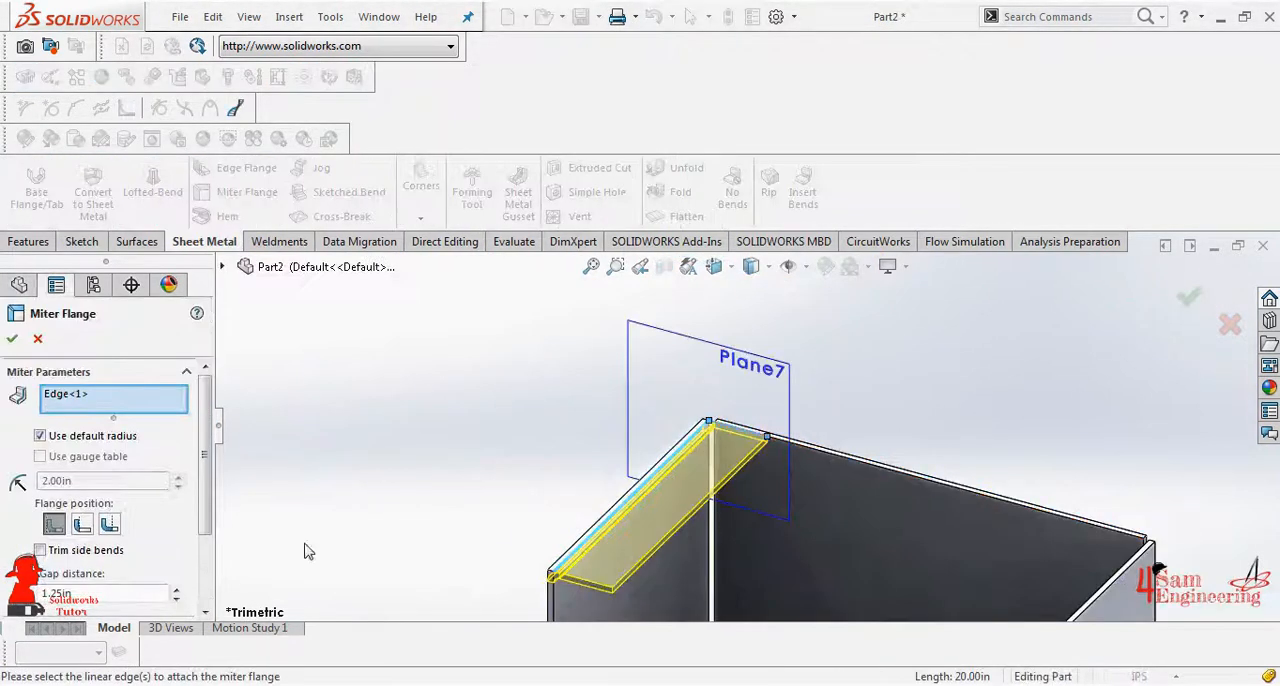
scroll(96, 568, down, 3)
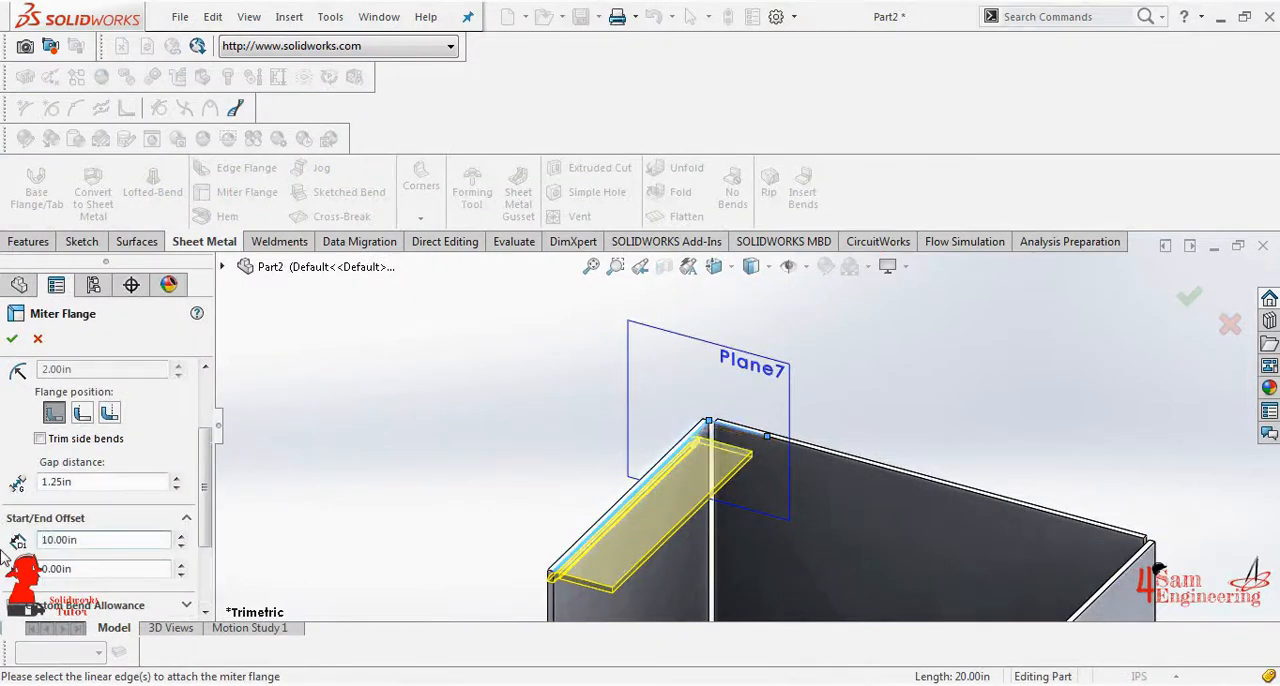
click(551, 612)
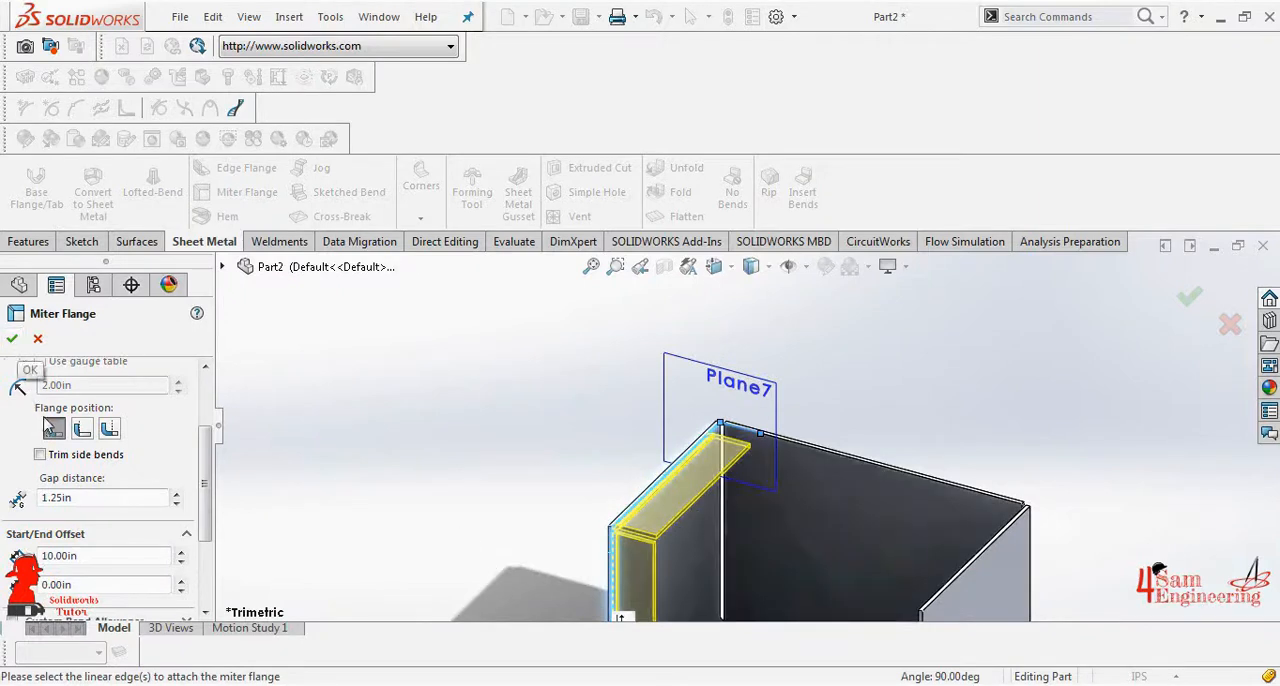
click(12, 339)
scroll(571, 528, up, 5)
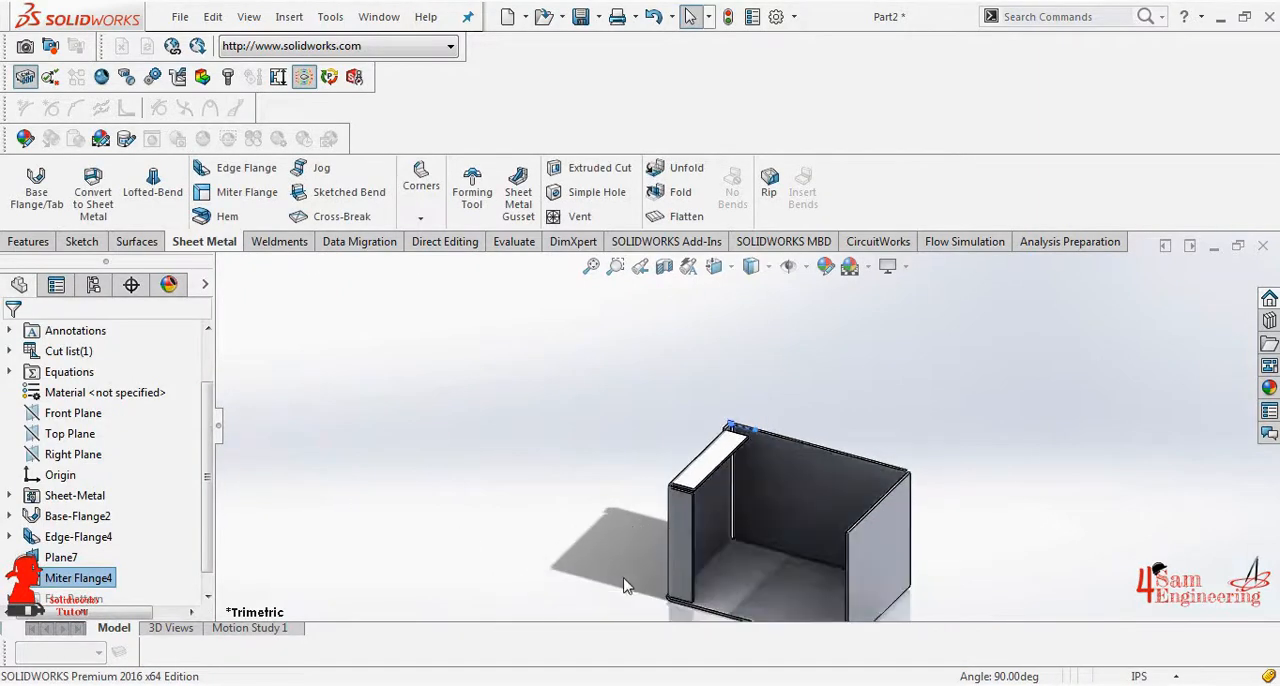
- Start a Closed Corner and select the miter flange's end face at the left wall's front top corner to extend
scroll(786, 519, down, 5)
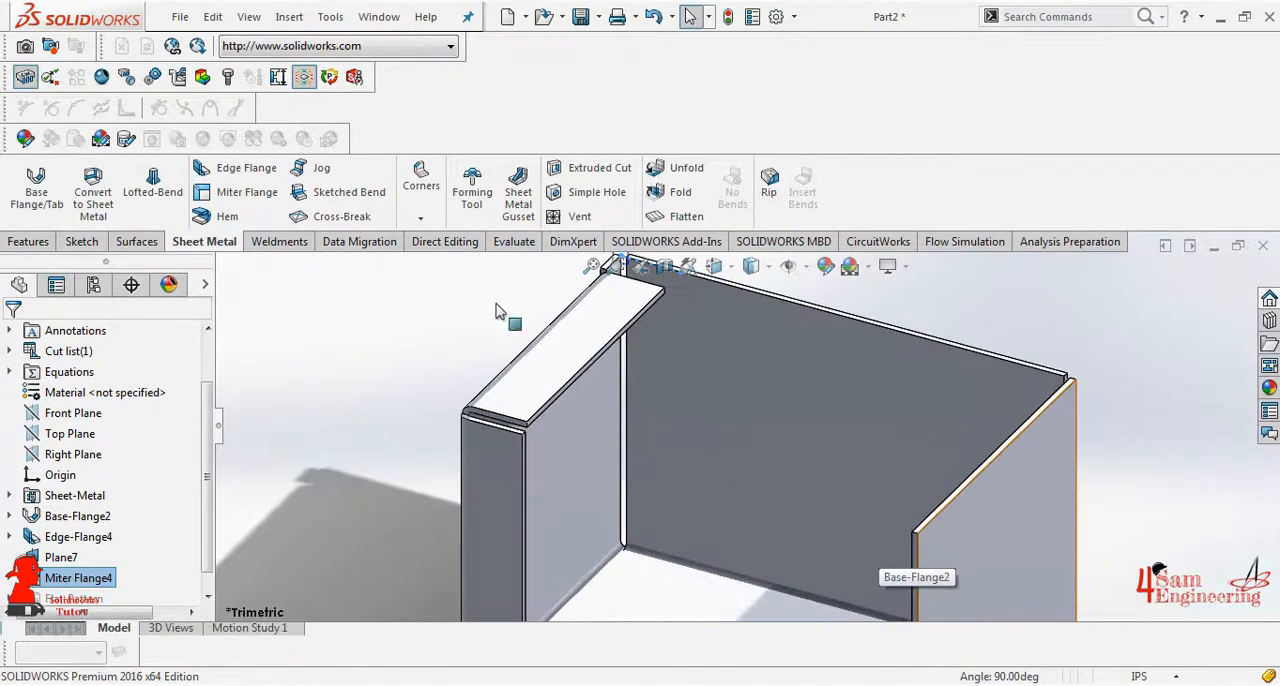
click(420, 217)
click(444, 245)
scroll(545, 445, down, 5)
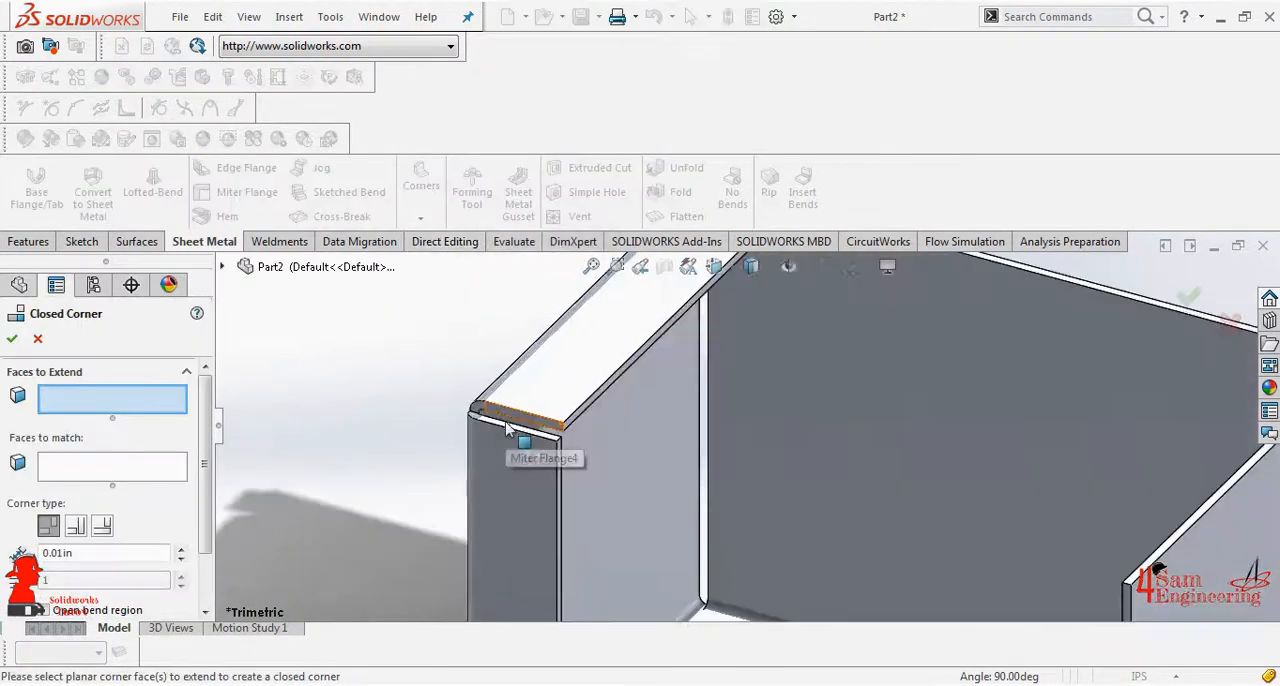
click(580, 415)
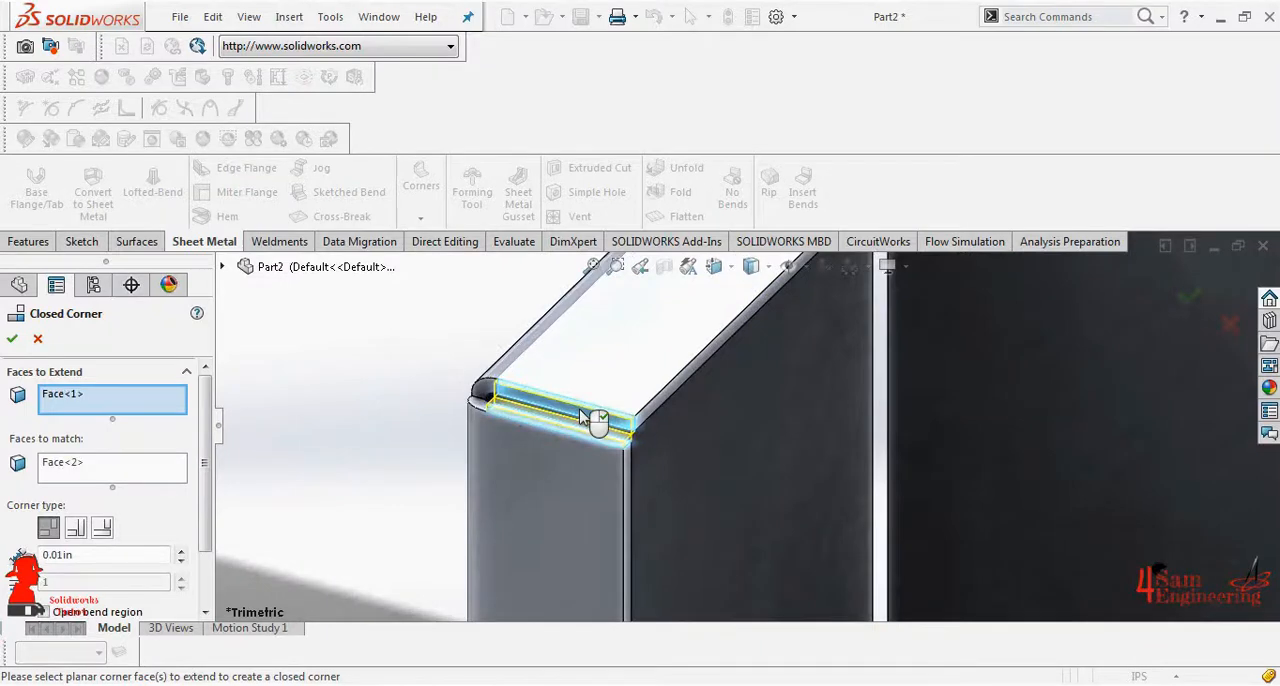
- Add the faces at both rear vertical gaps beside the back wall and create the closed corners with a 0.01 in gap
middle_drag(580, 412, 450, 520)
scroll(390, 397, up, 3)
scroll(692, 458, down, 6)
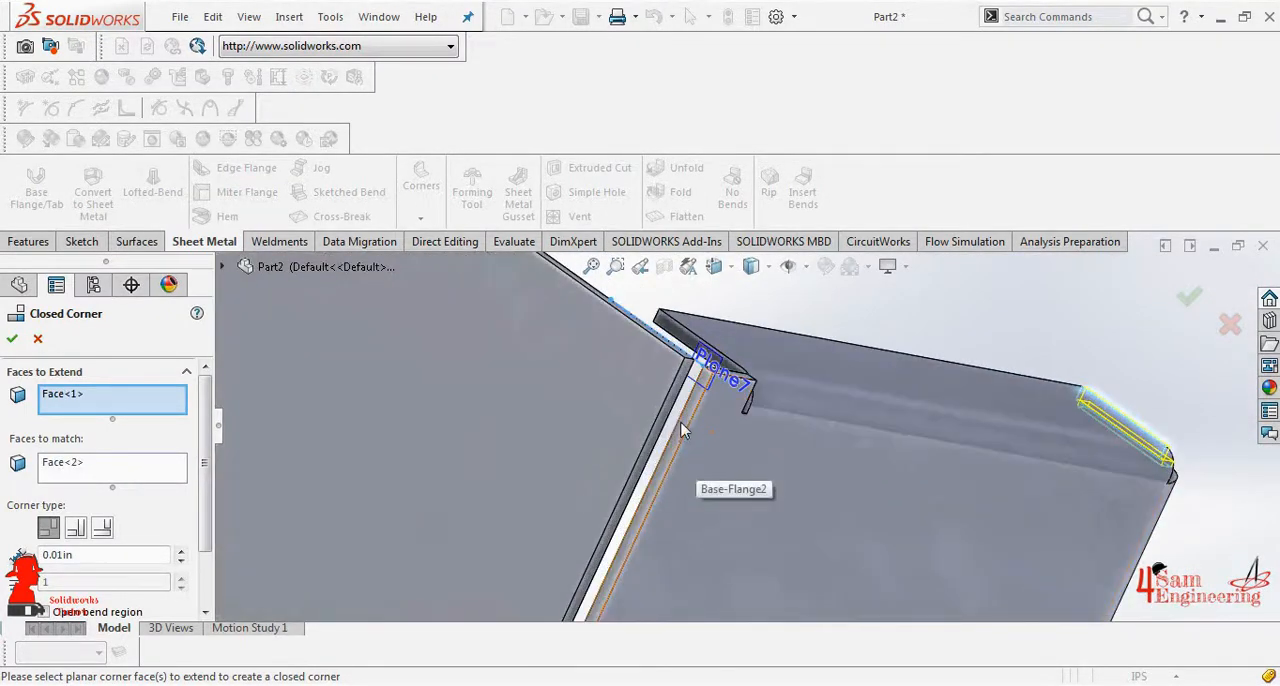
click(694, 446)
mouse_move(414, 371)
middle_down()
mouse_move(418, 385)
mouse_move(373, 356)
mouse_move(423, 454)
mouse_move(369, 367)
mouse_move(401, 388)
middle_up()
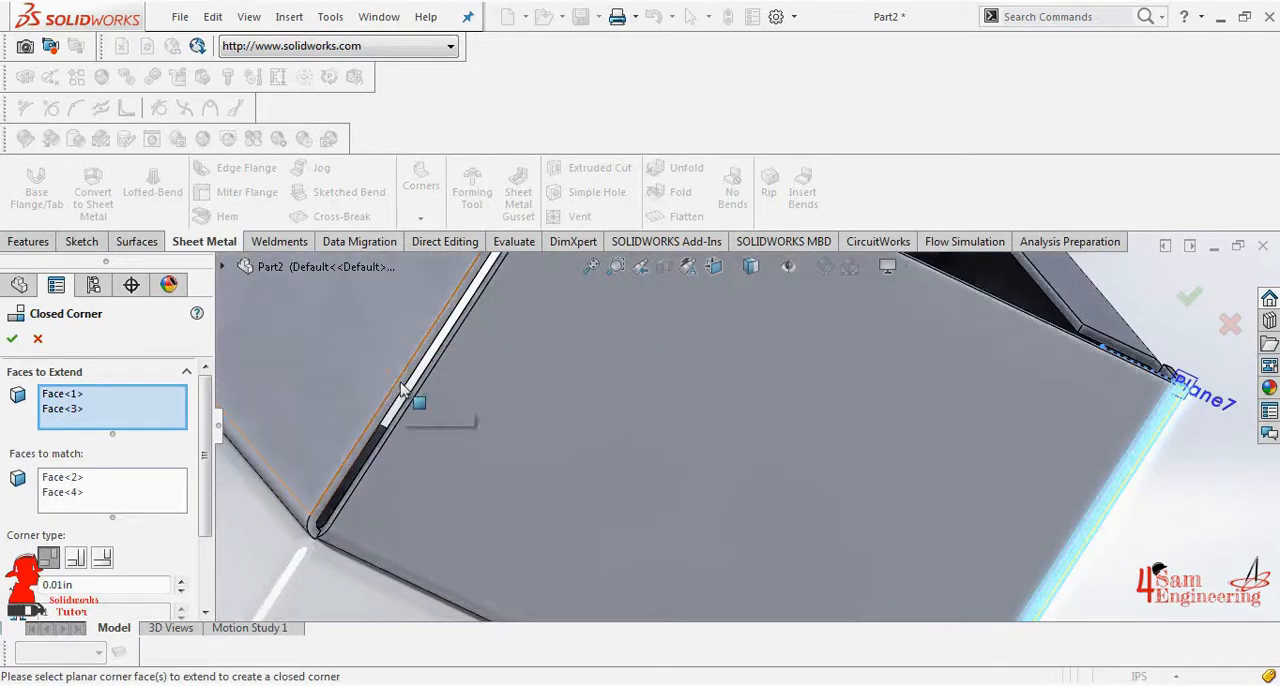
click(402, 390)
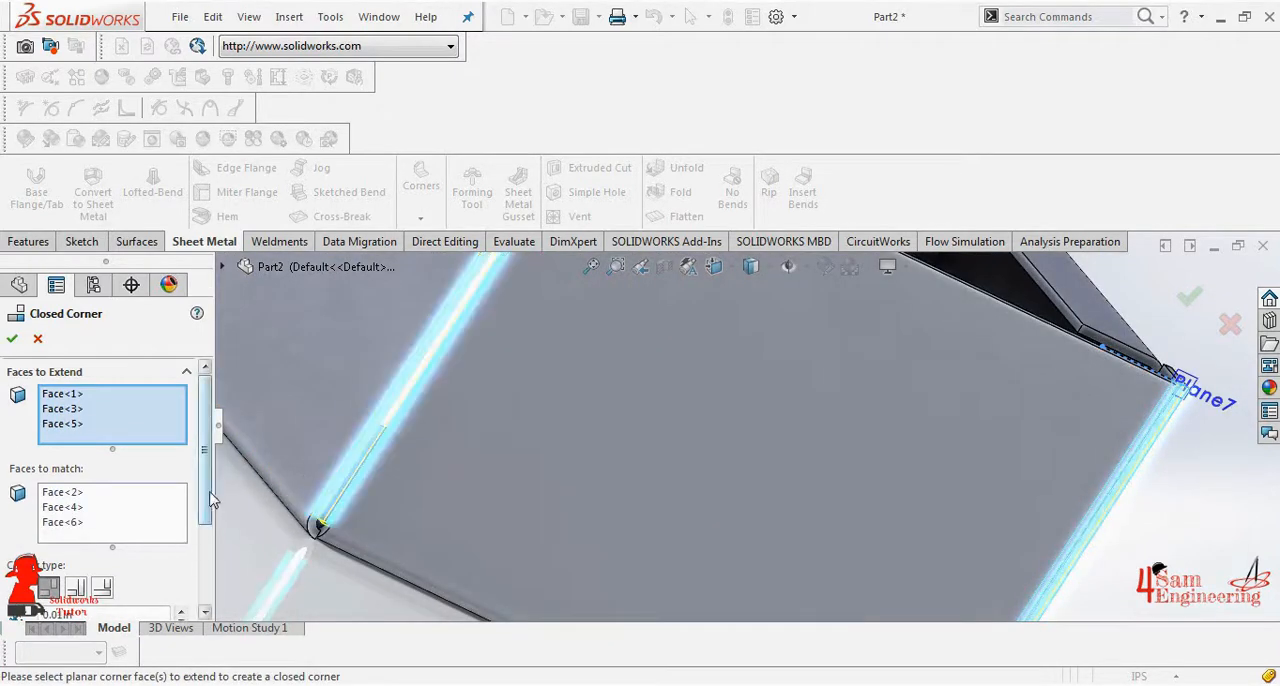
drag(210, 500, 206, 567)
click(12, 339)
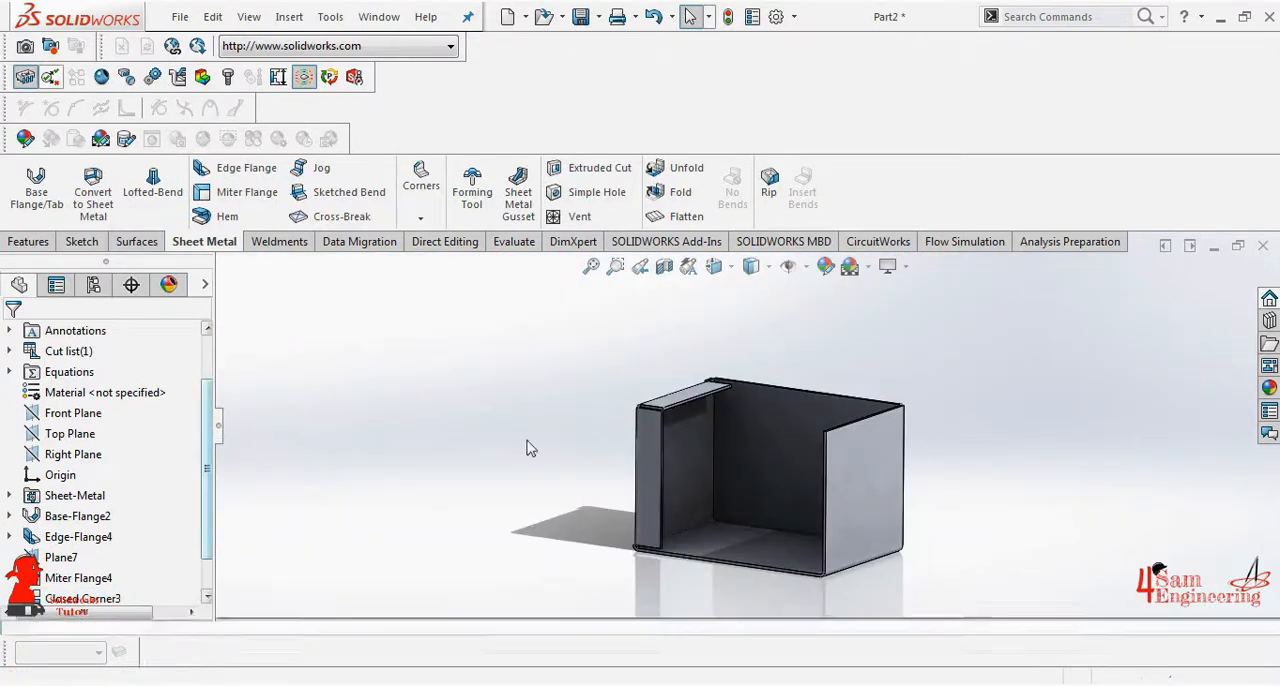
- Apply a Corner Relief to the sheet metal body, collecting all of its corners
click(420, 185)
click(470, 306)
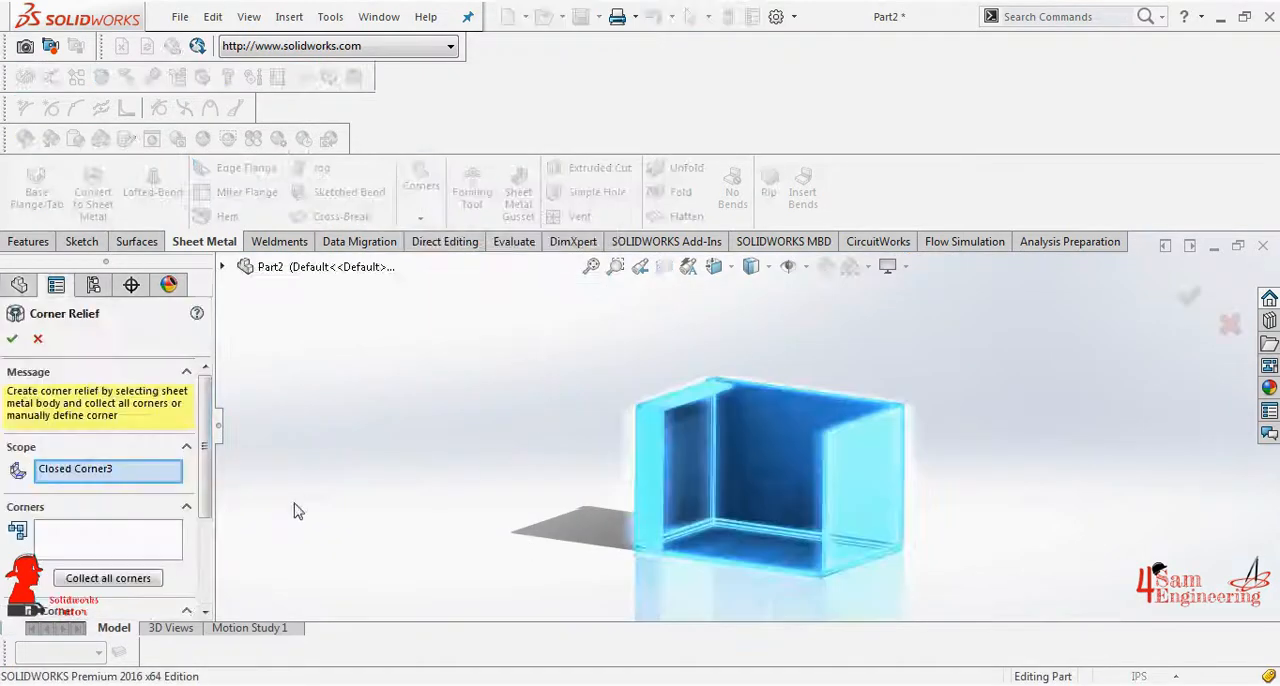
click(125, 551)
click(108, 578)
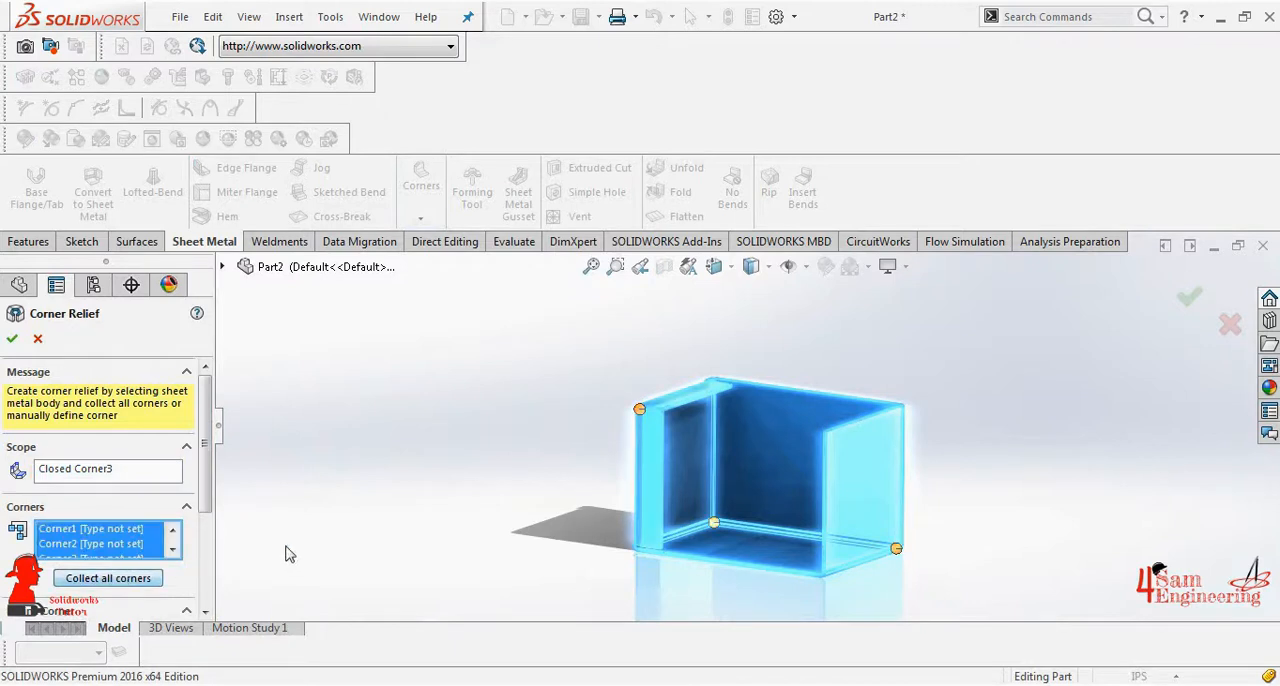
drag(210, 477, 140, 592)
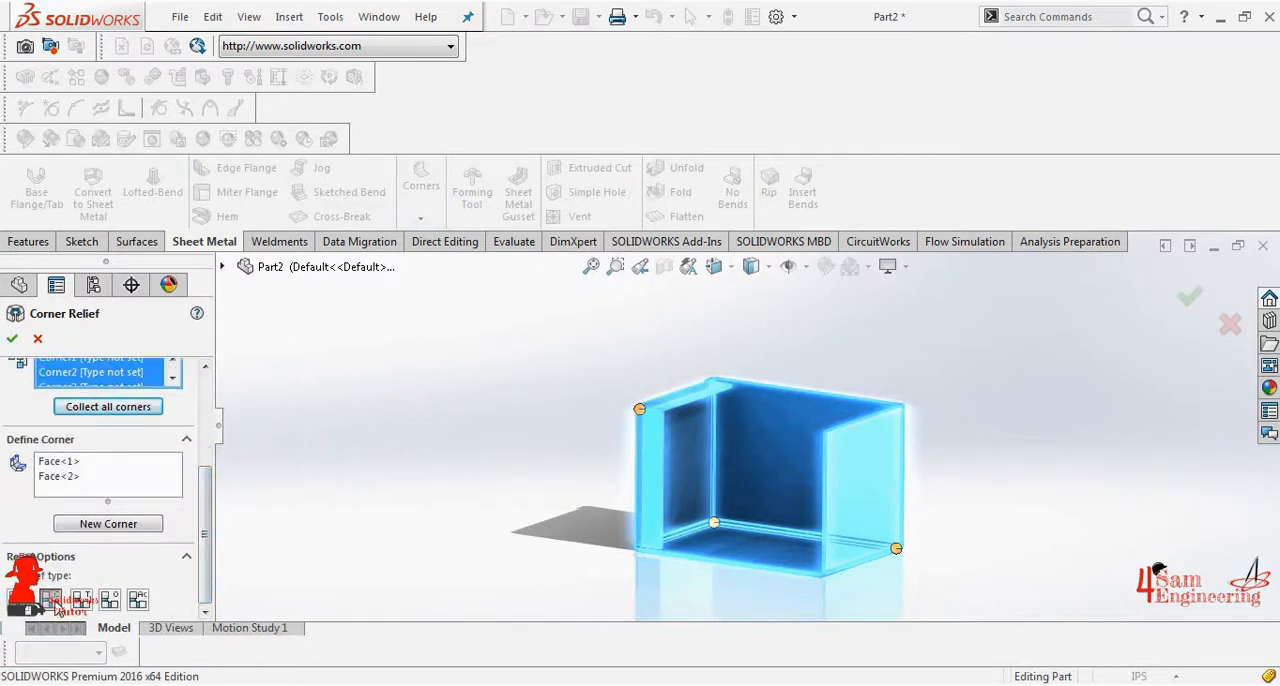
click(13, 340)
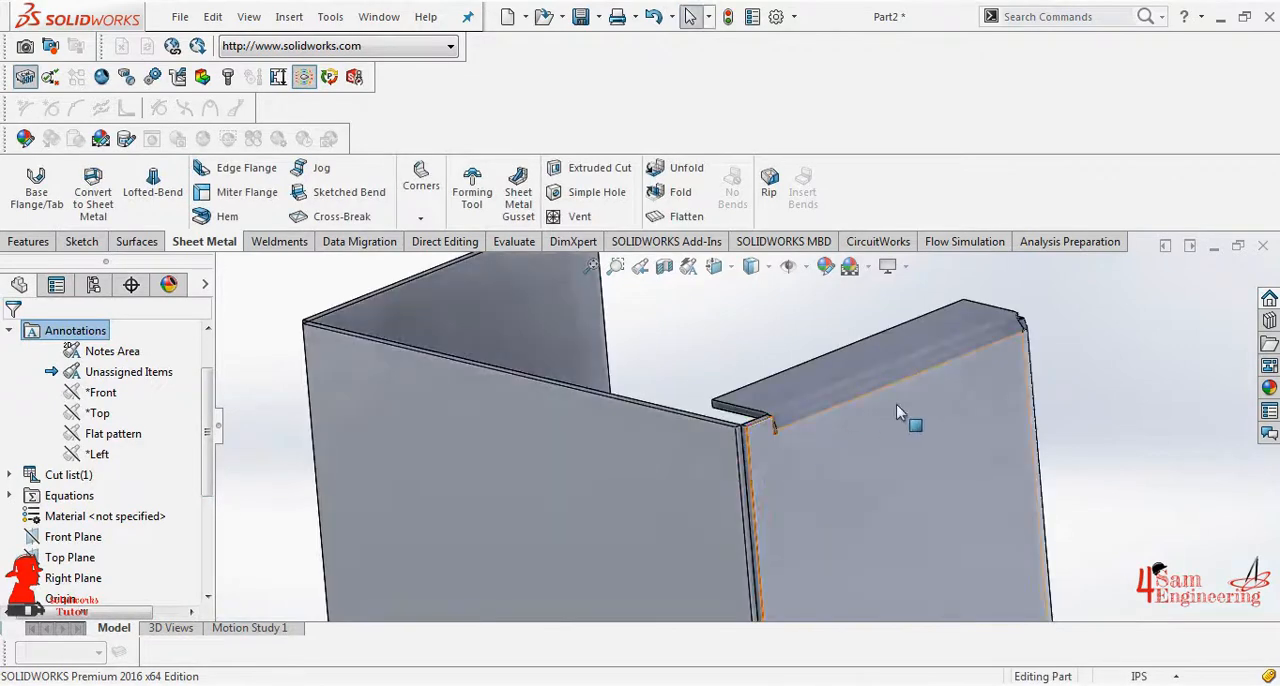
- Start a sketch on the outer face of the right side wall and set the view to Right
middle_drag(1028, 321, 988, 400)
scroll(1035, 335, down, 4)
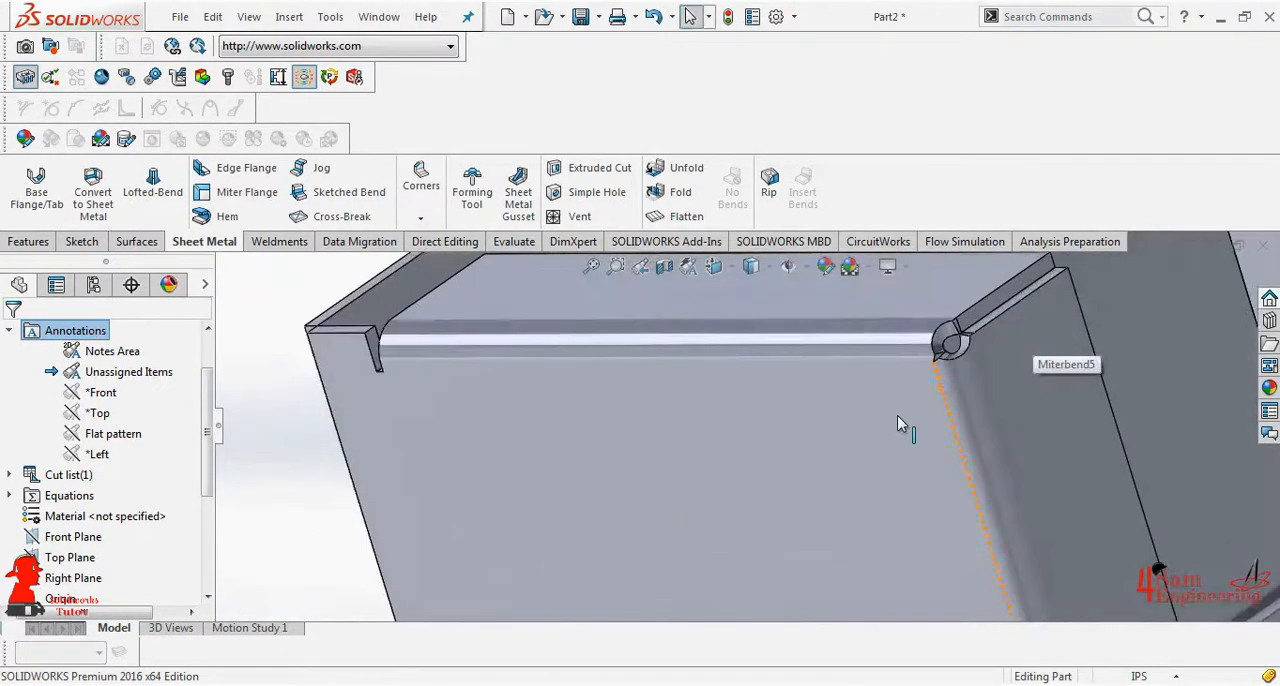
scroll(910, 426, up, 5)
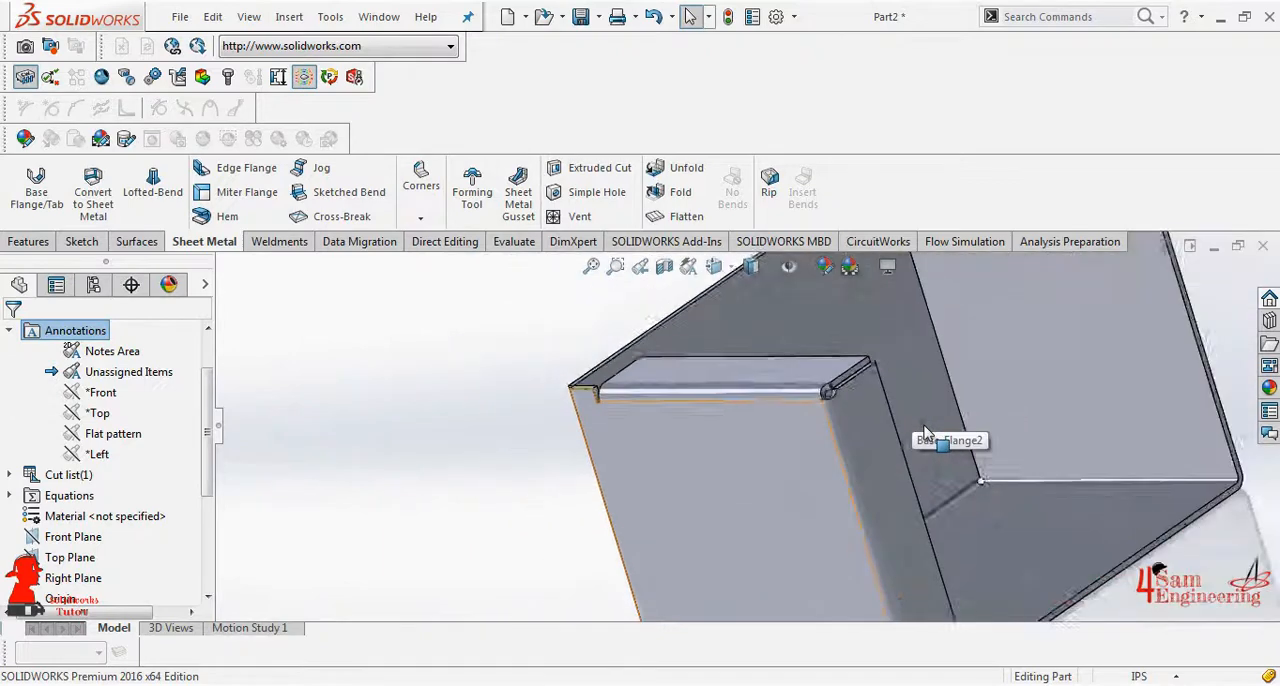
scroll(924, 433, up, 2)
middle_drag(966, 577, 852, 595)
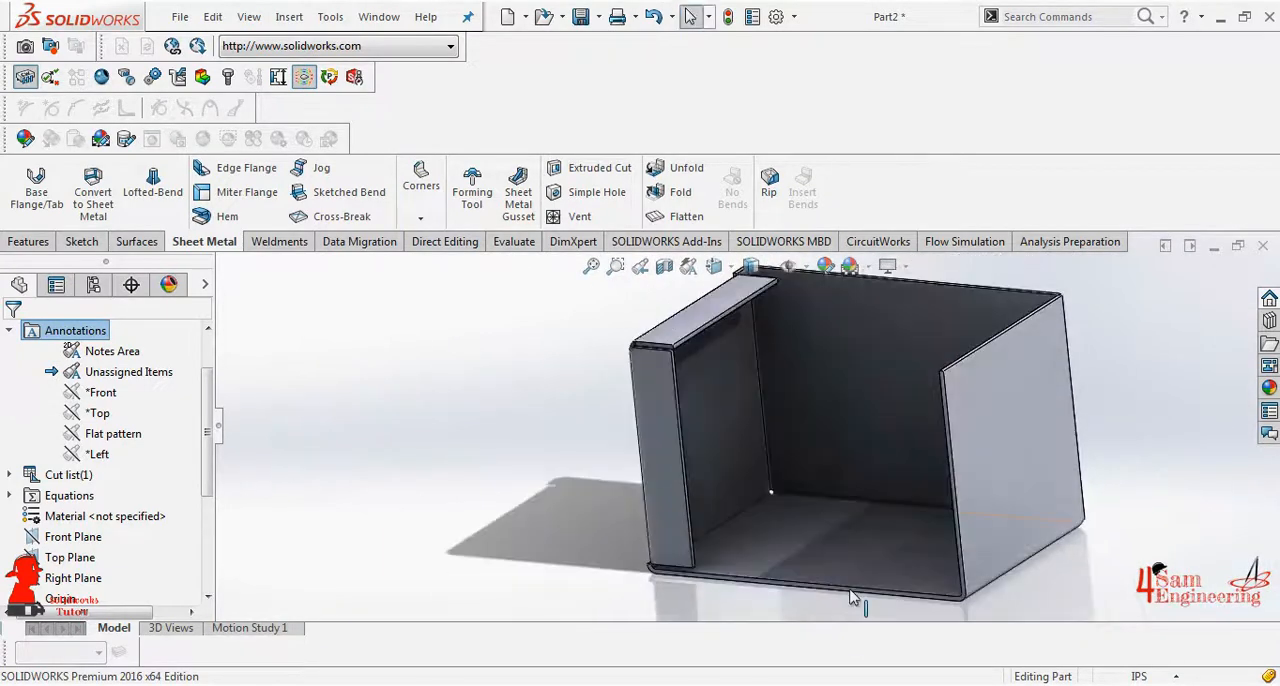
middle_drag(830, 495, 811, 423)
click(803, 423)
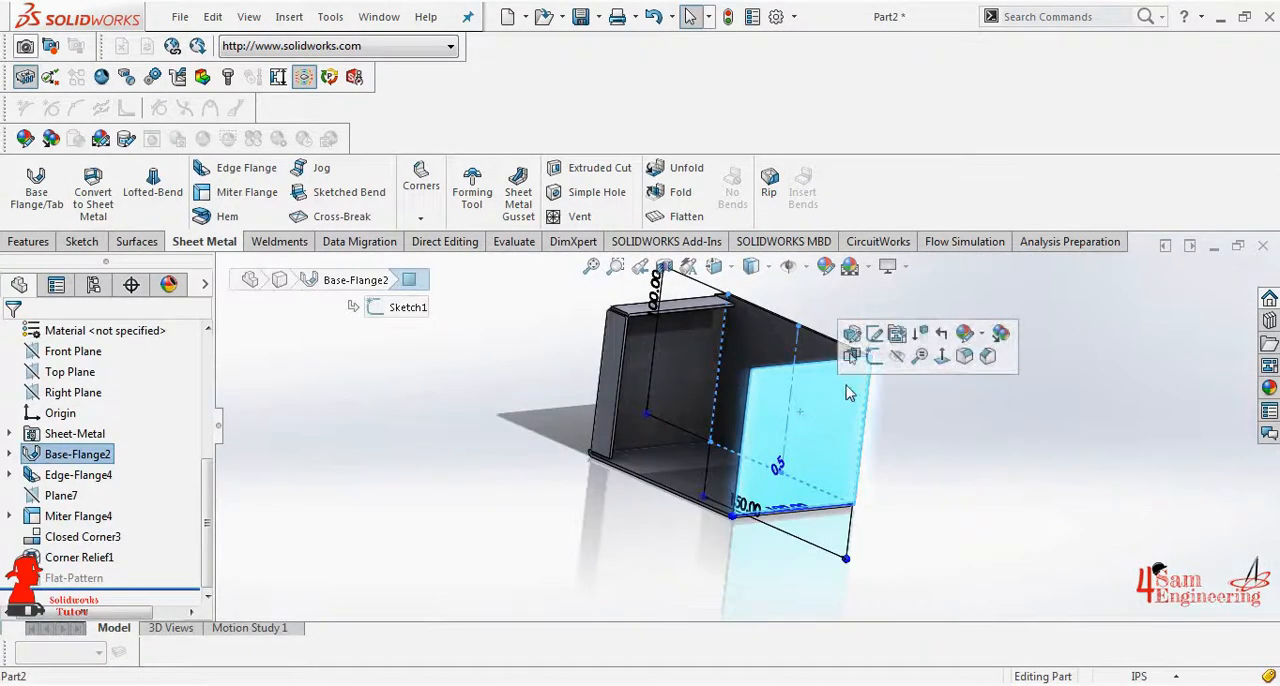
click(24, 199)
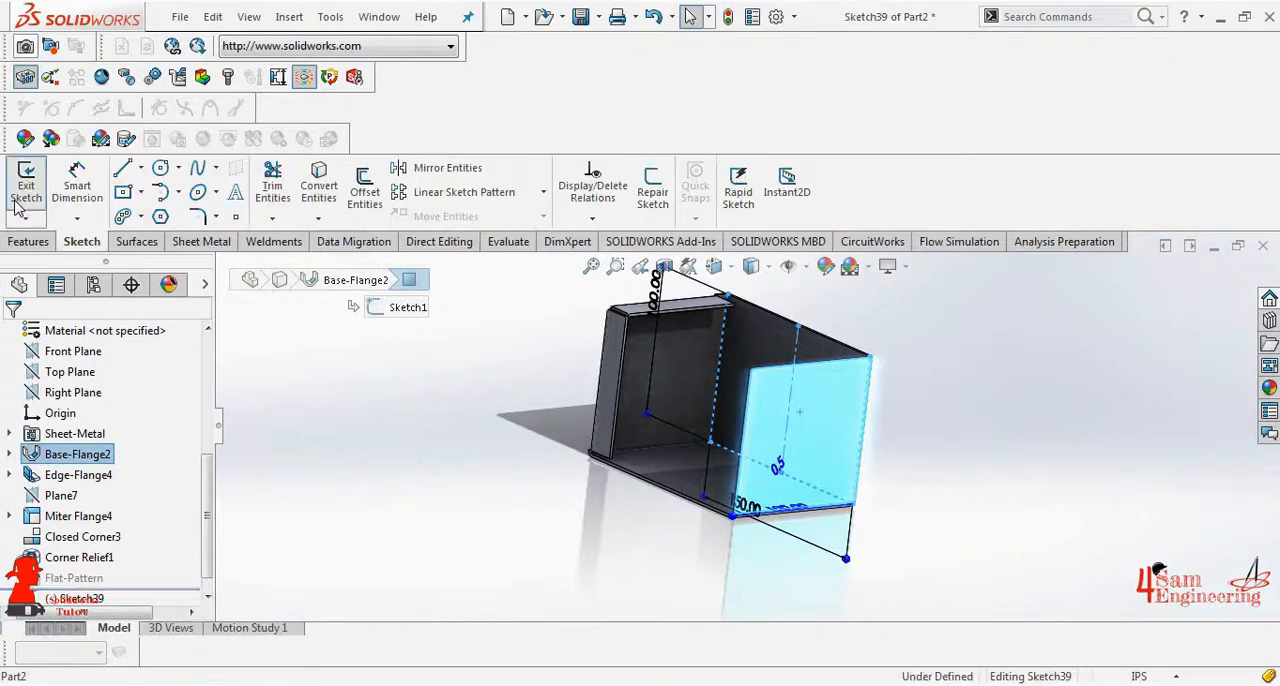
click(716, 268)
click(803, 445)
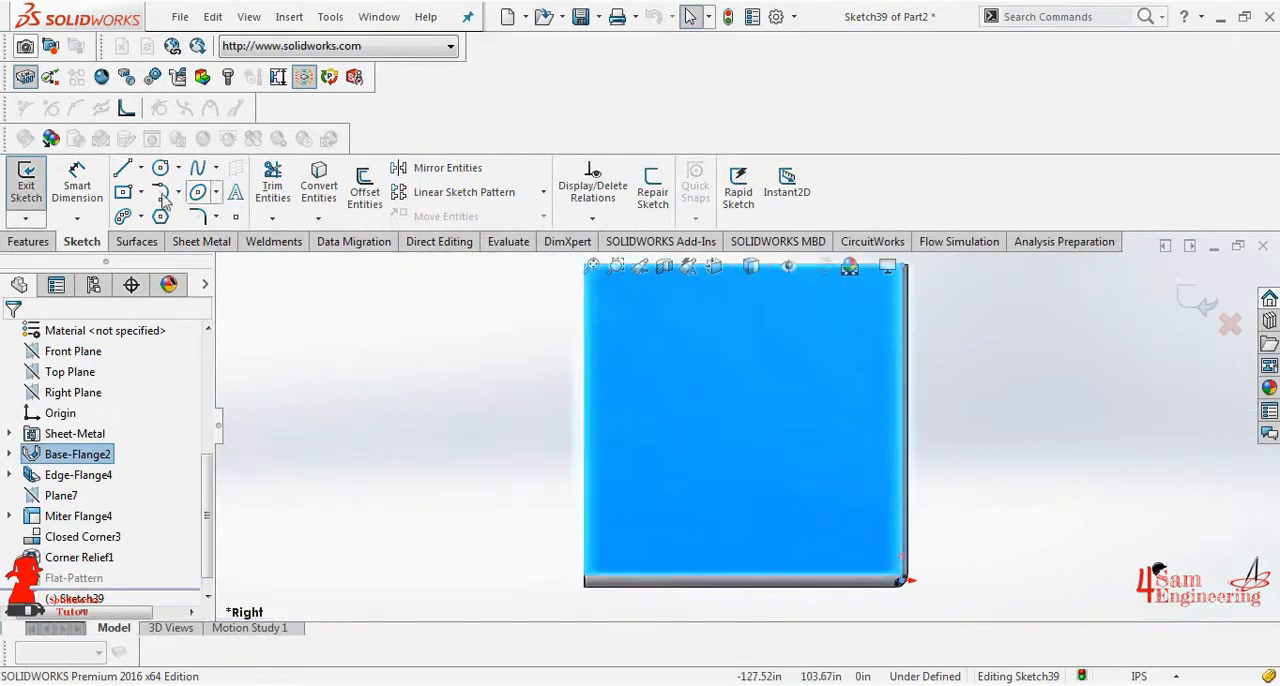
- Sketch a horizontal line about 34 in long outward from the upper part of the side wall's front edge
click(121, 169)
click(585, 338)
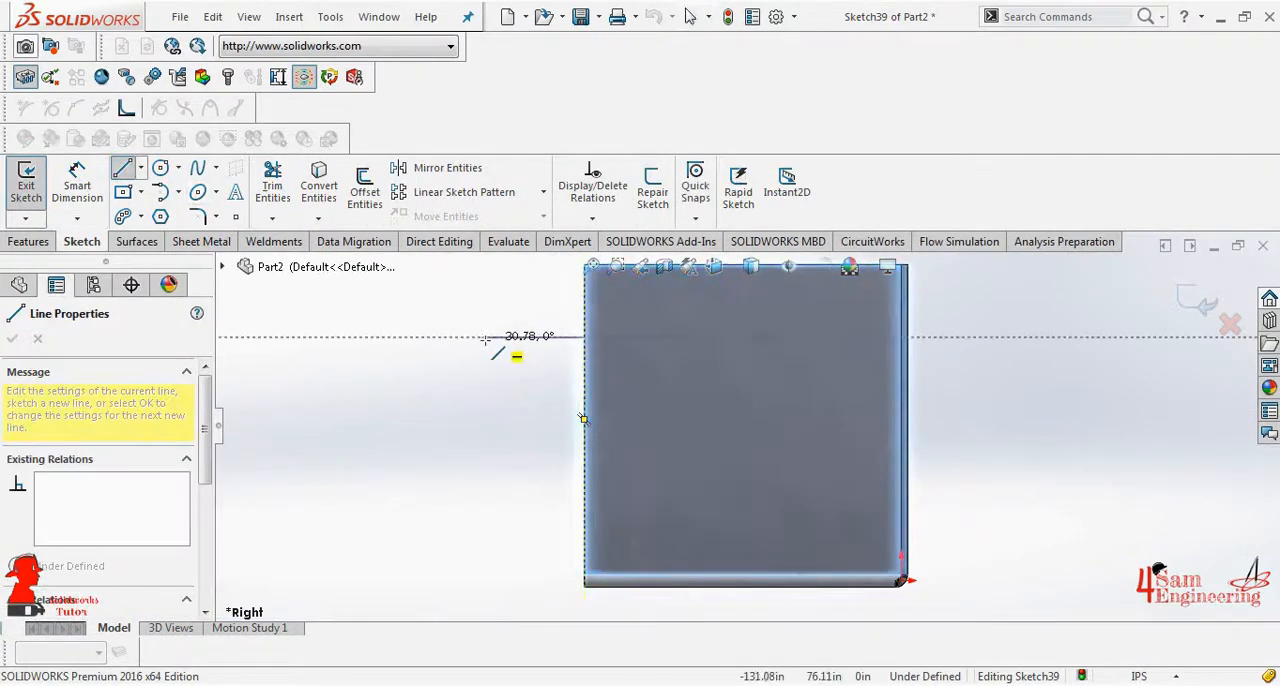
click(480, 337)
right_click(480, 337)
click(523, 351)
- Add a 180-degree tangent arc with a radius of about 12 in, curving downward from the line's outer end
click(160, 192)
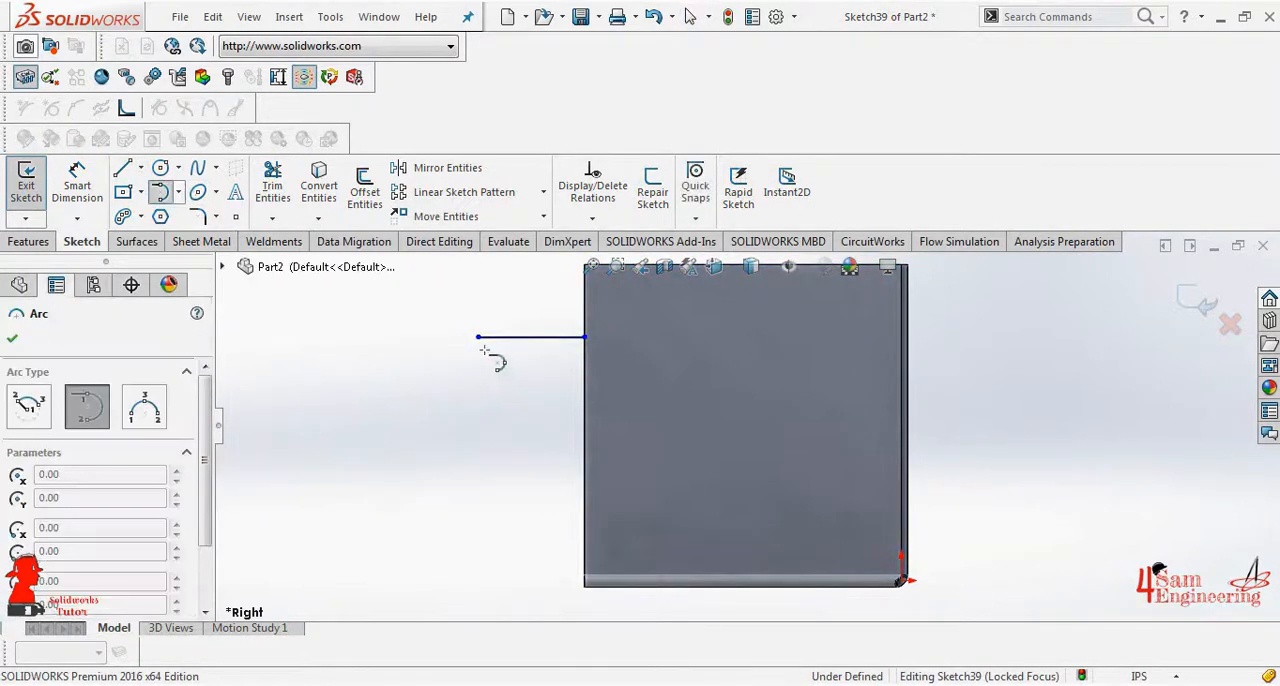
click(480, 337)
click(477, 410)
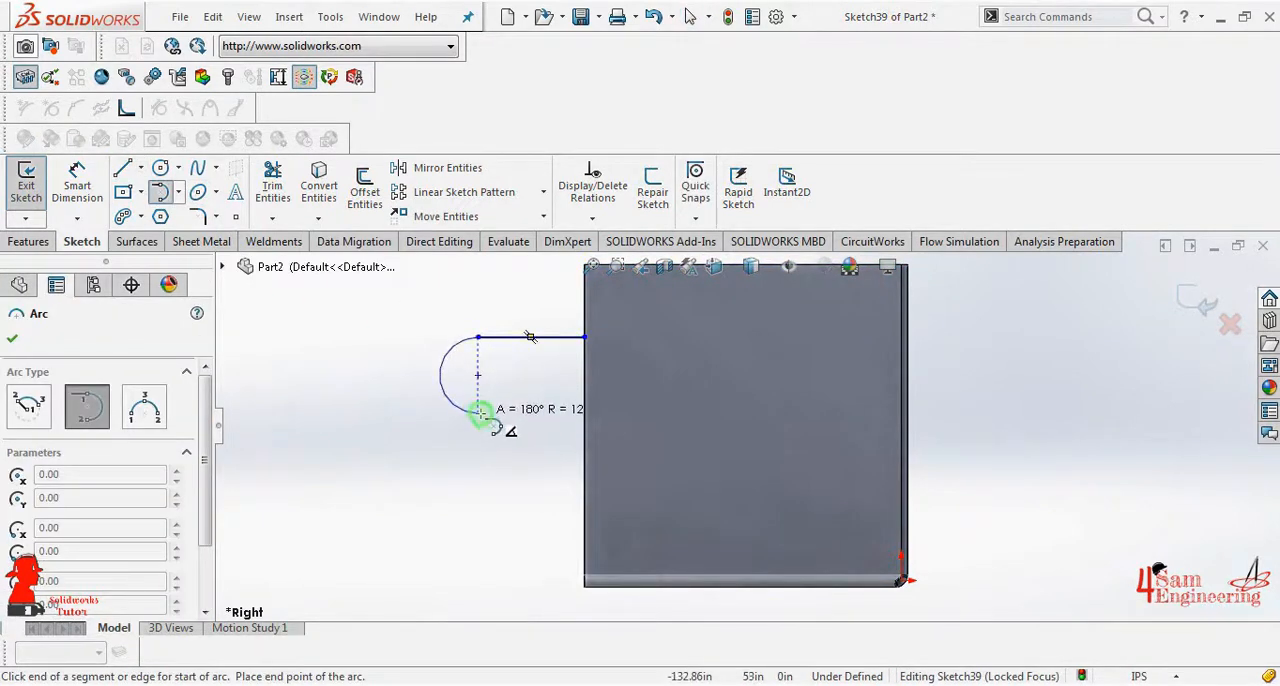
right_click(476, 380)
click(523, 428)
click(438, 375)
- Close the tab profile with a horizontal line from the arc to the wall edge and a vertical line along that edge
key(l)
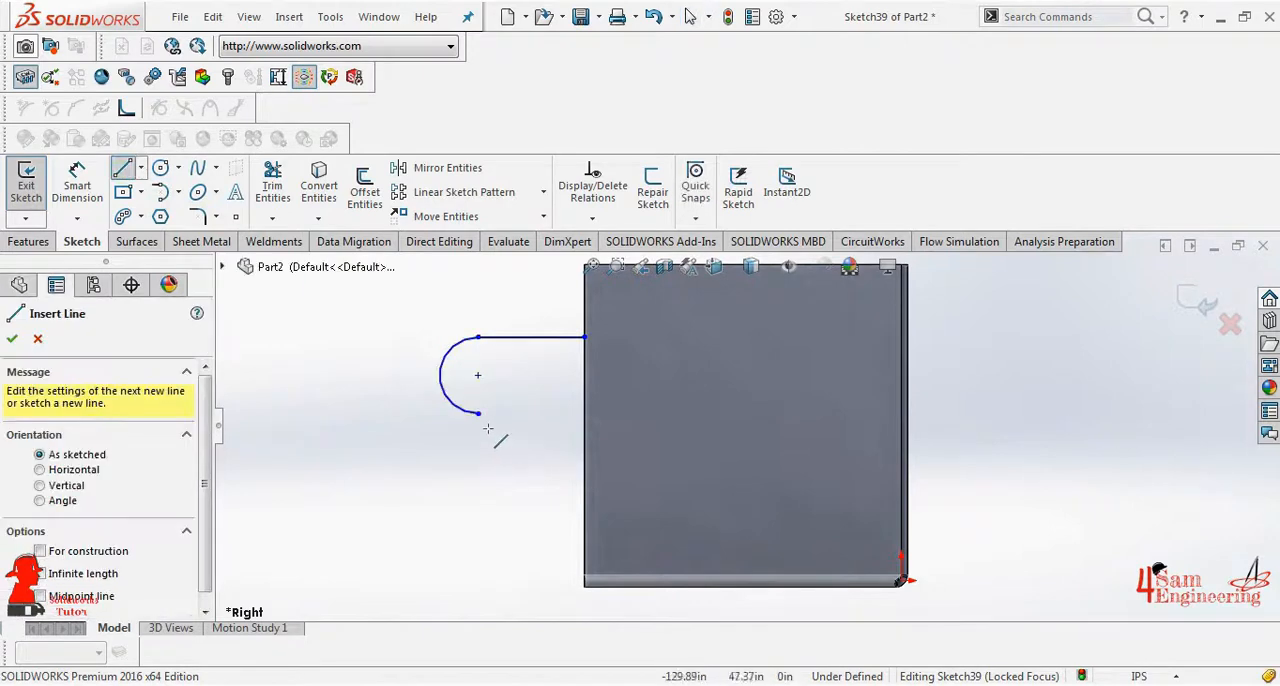
click(478, 413)
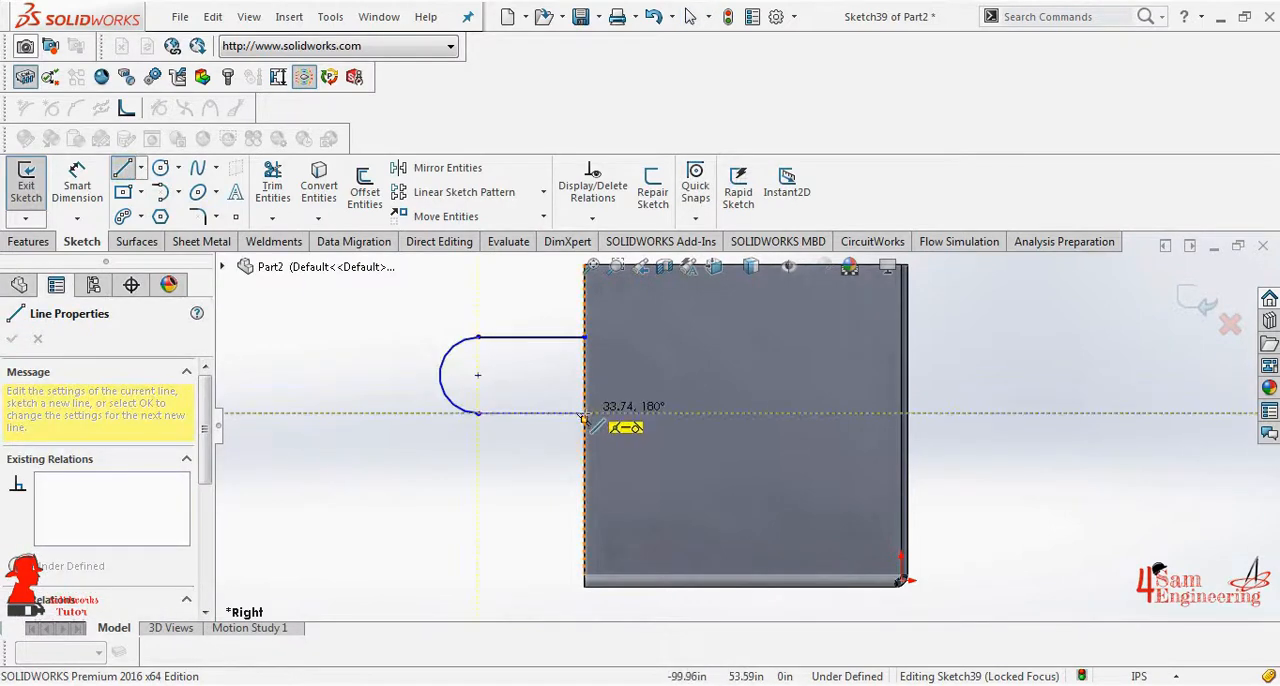
click(584, 413)
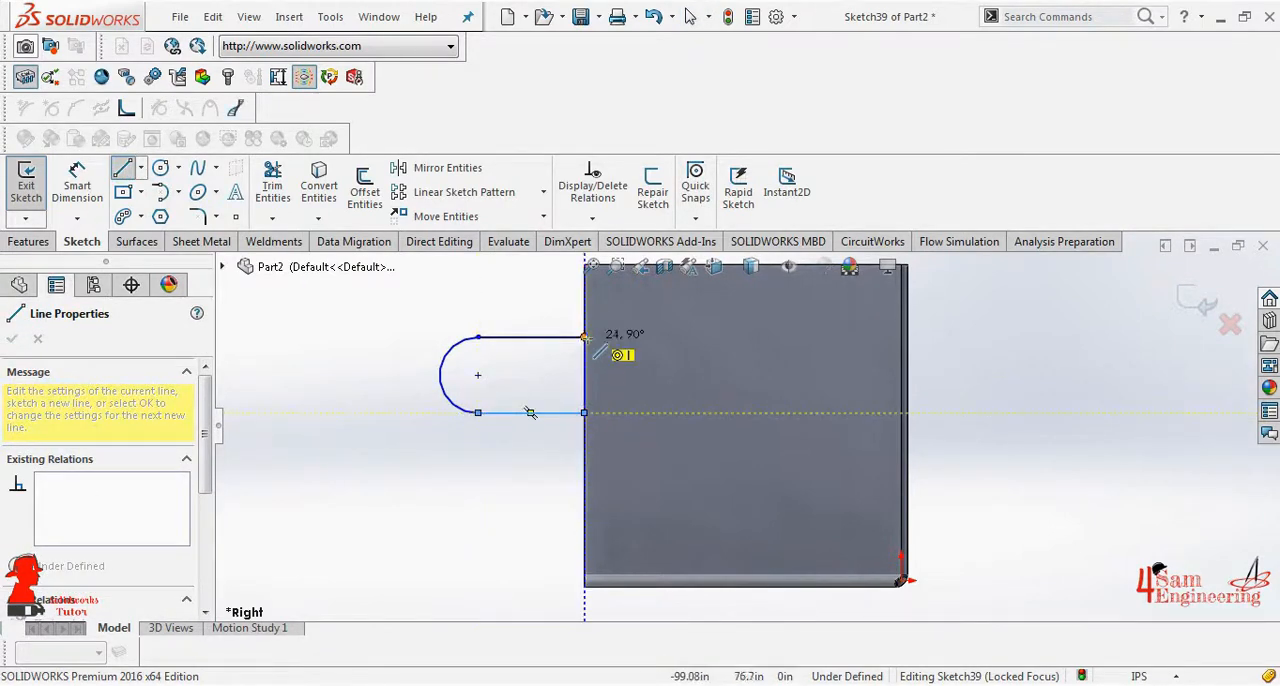
click(585, 338)
right_click(585, 338)
click(612, 352)
- Dimension the tab profile's upper horizontal line to 30 in
click(77, 186)
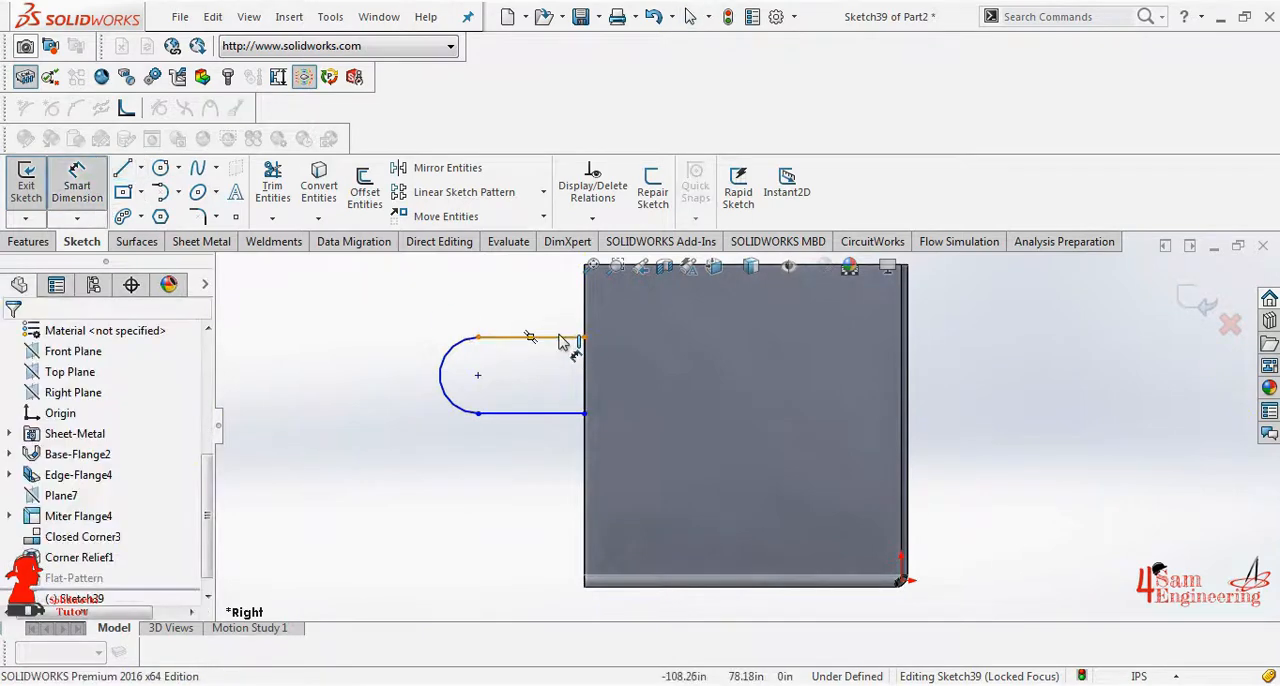
click(560, 340)
click(557, 320)
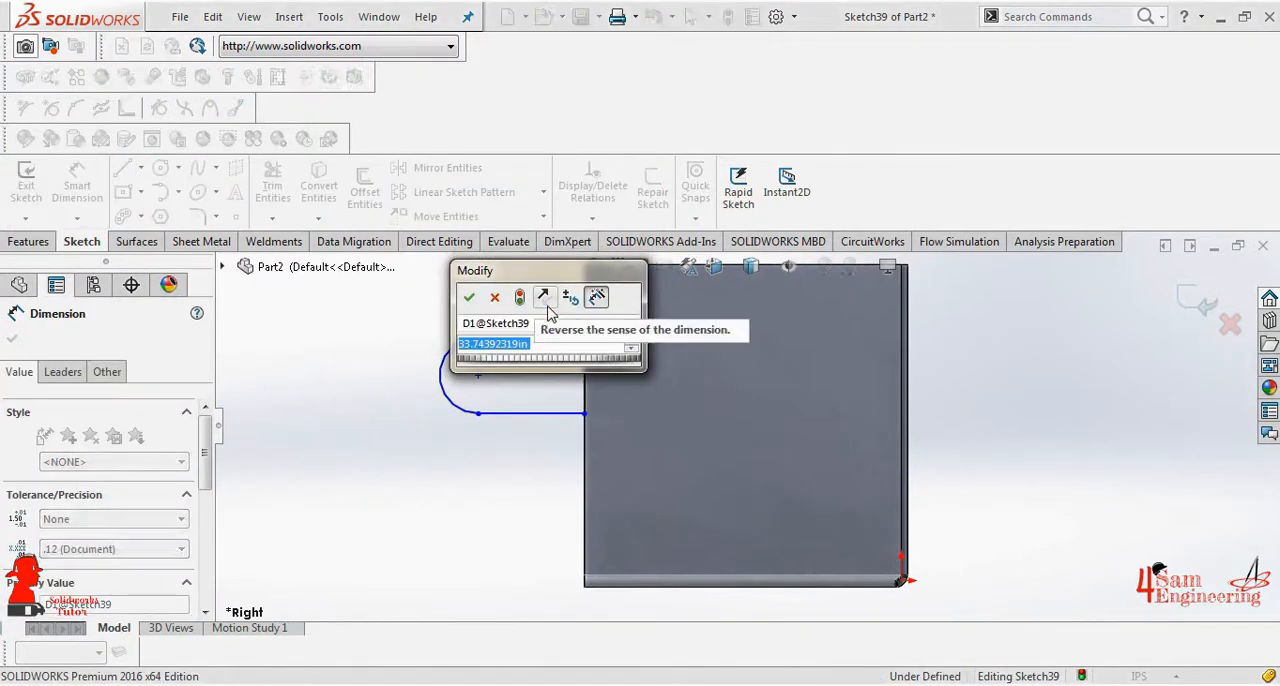
text(30)
key(Return)
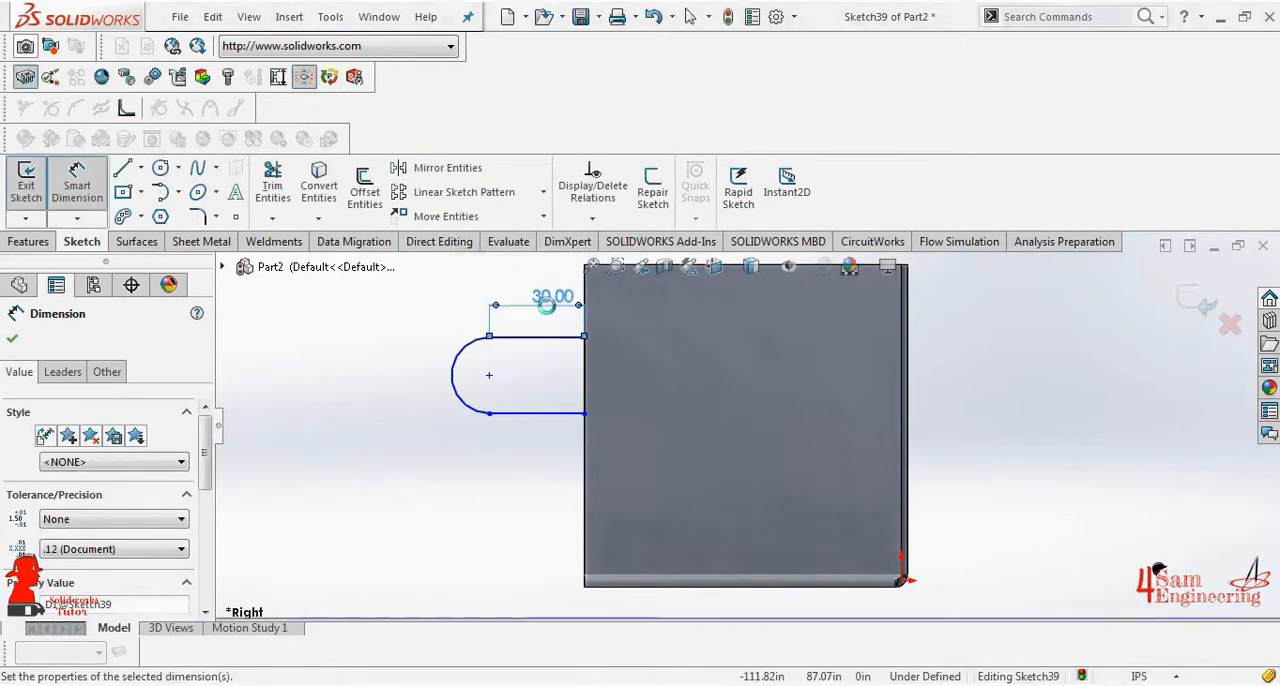
- Dimension the tab profile's arc to a 15 in radius
click(468, 350)
click(445, 335)
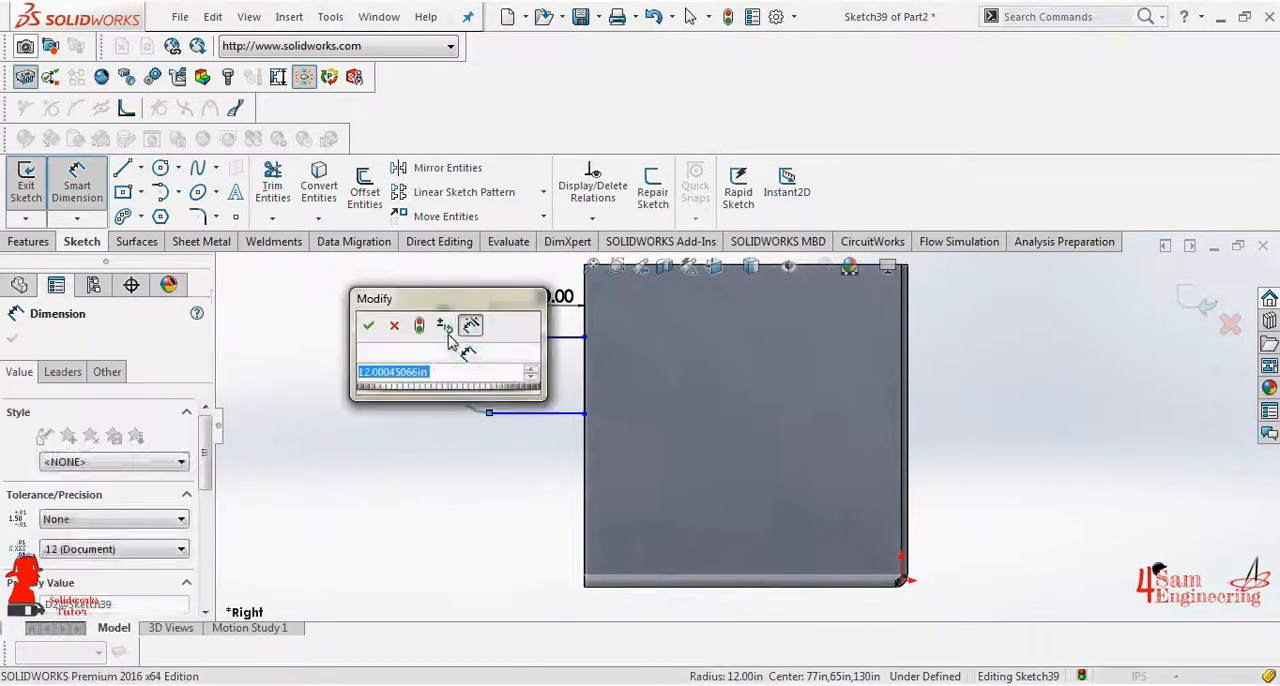
text(15)
key(Return)
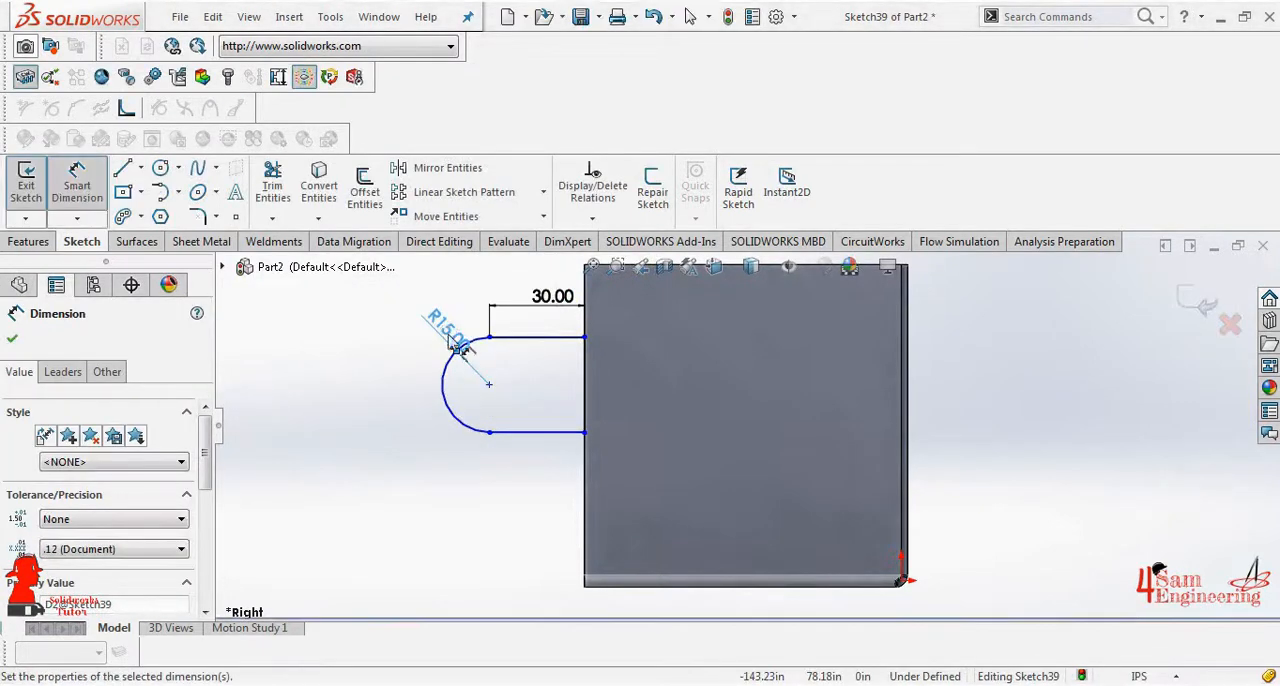
- Dimension the vertical distance from the wall's upper front corner to the arc's center as 50 in
scroll(594, 329, up, 2)
click(568, 398)
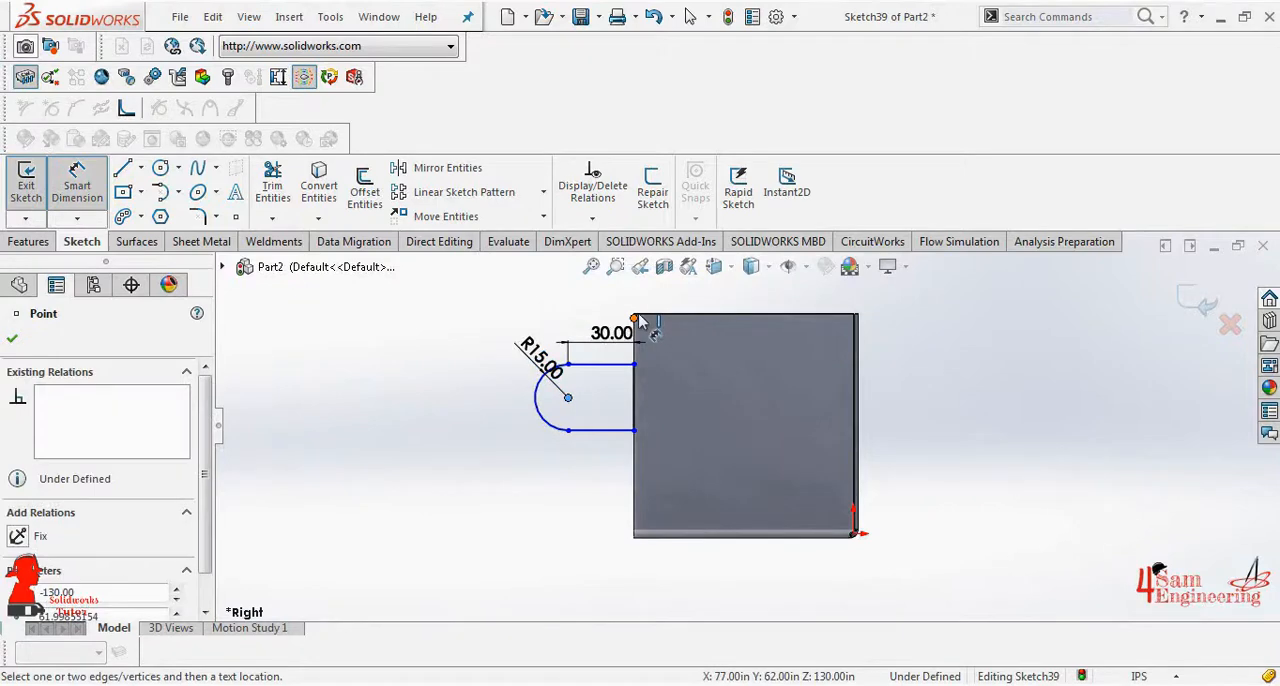
scroll(640, 322, down, 4)
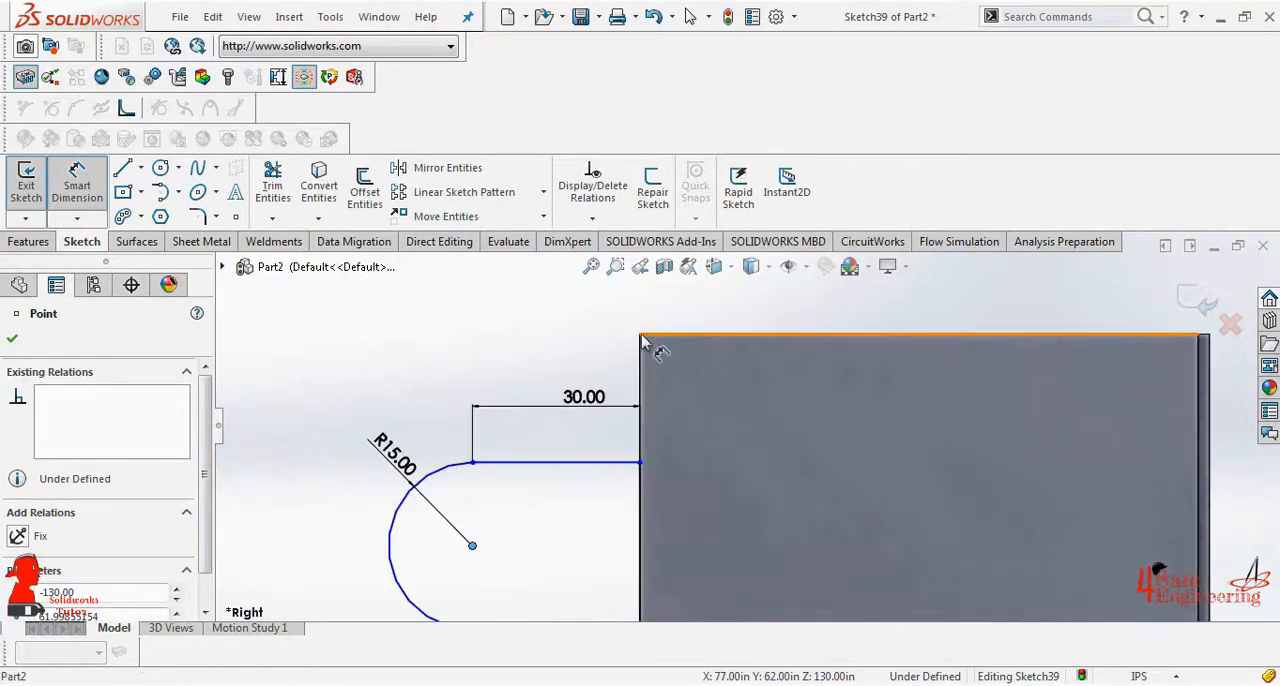
click(640, 336)
click(346, 420)
text(50)
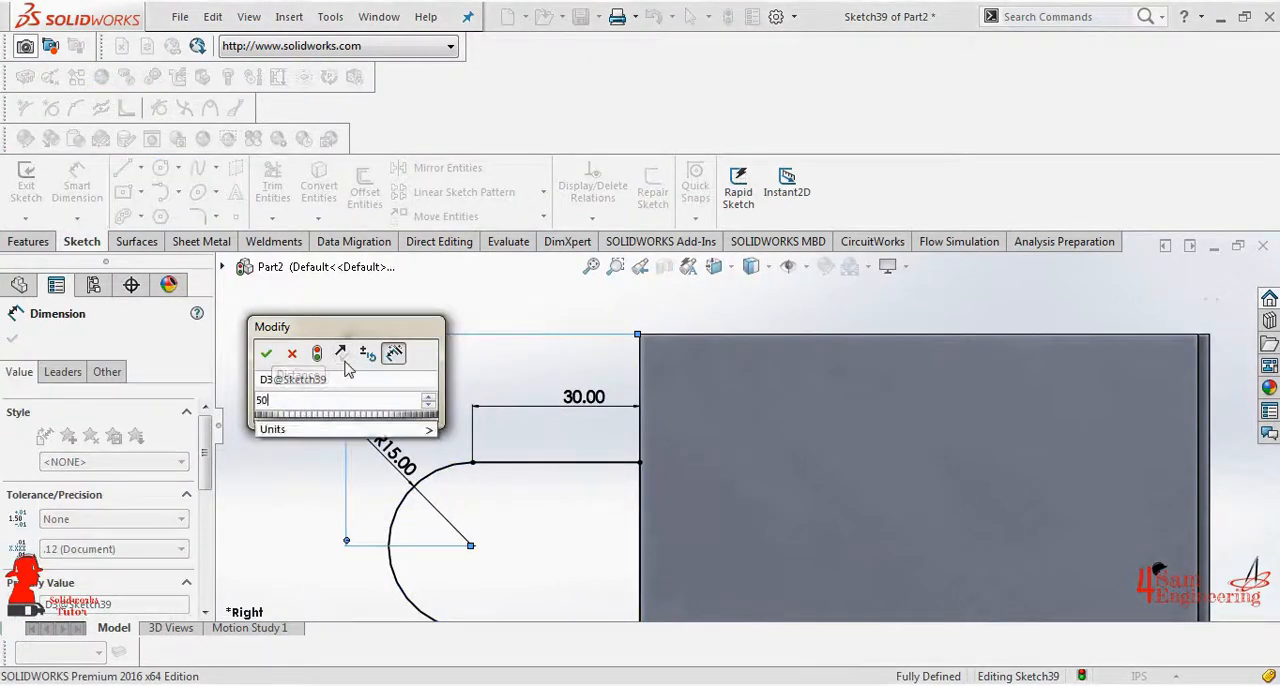
key(Return)
scroll(690, 431, up, 3)
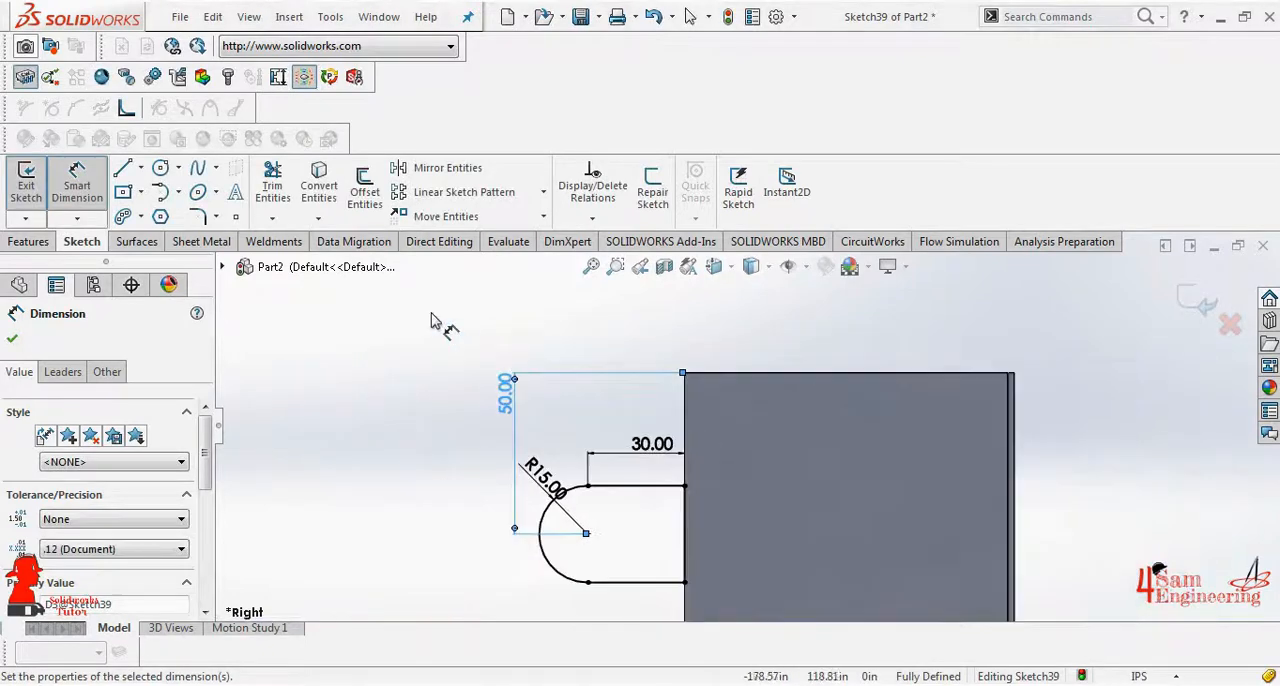
- Finish the dimensioned tab profile sketch and create the rounded tab from it, merged with the right wall
key(Escape)
click(8, 340)
click(26, 185)
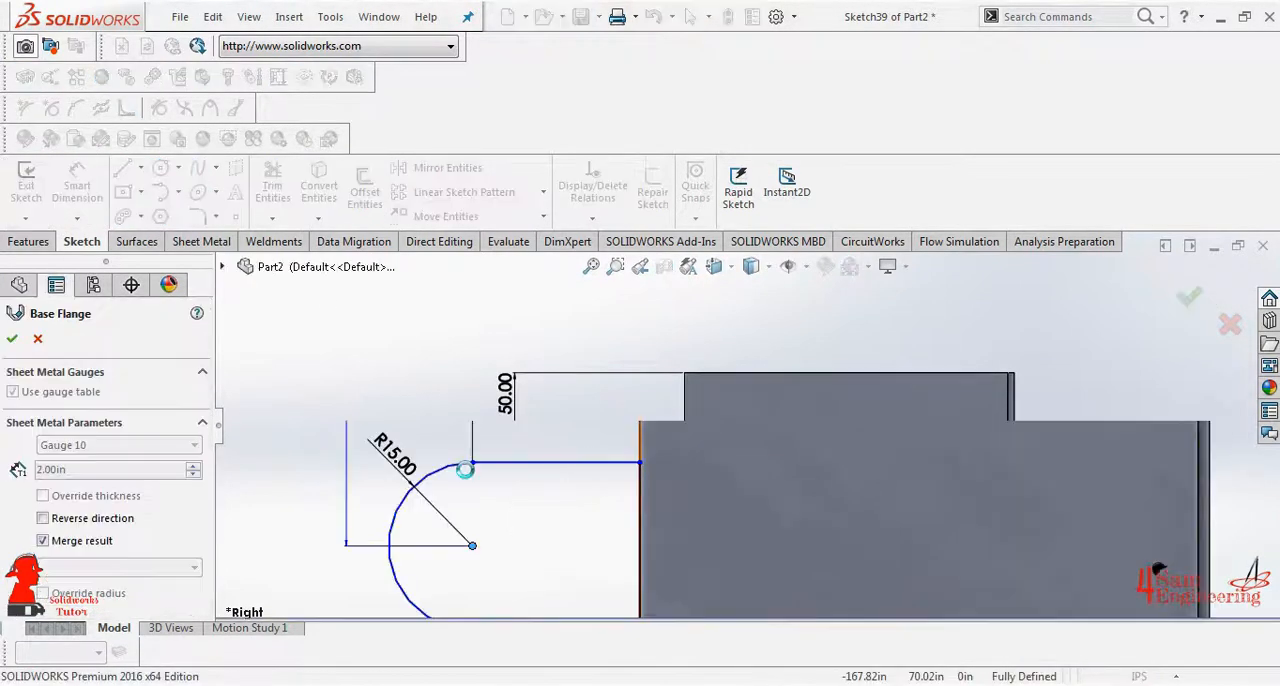
middle_drag(520, 511, 562, 562)
scroll(562, 562, up, 2)
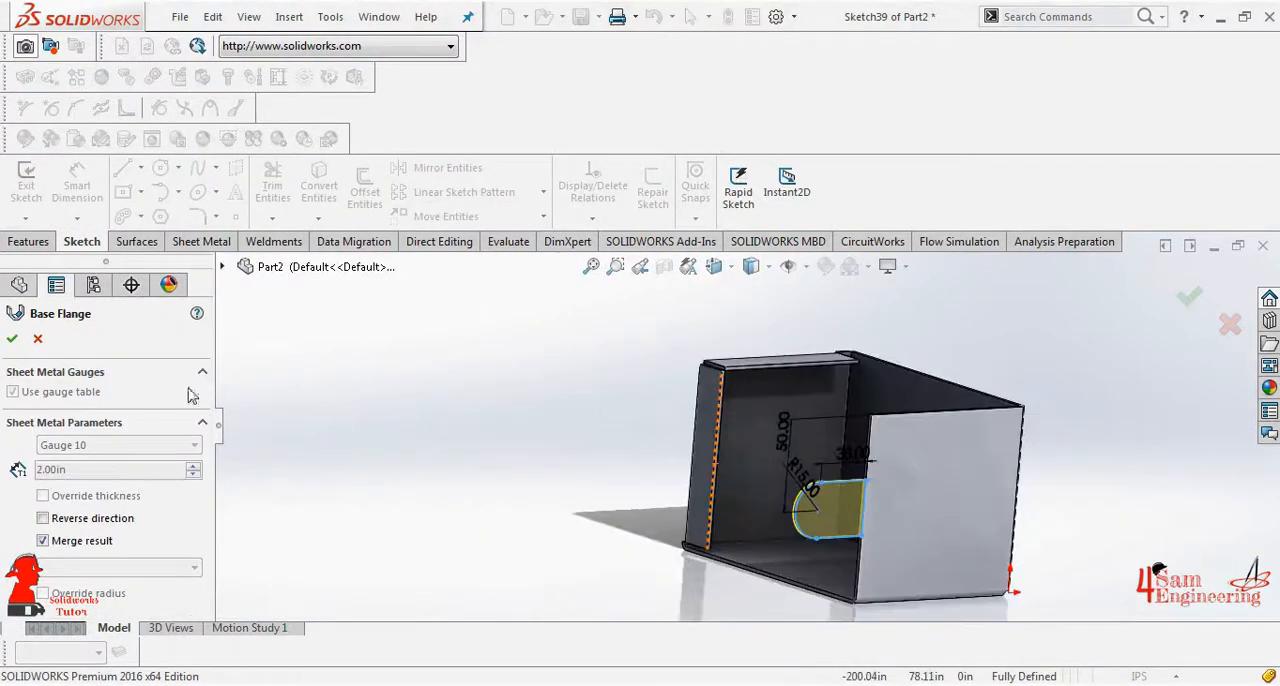
click(13, 340)
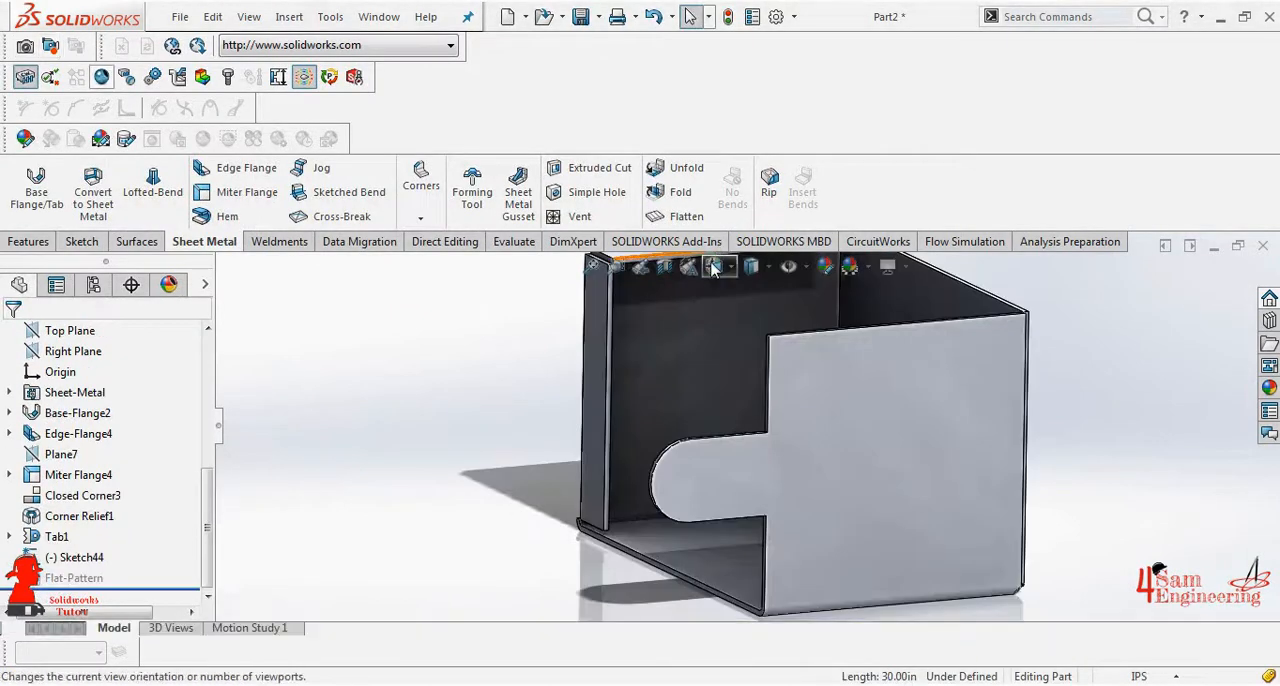
- Start a jog sketch on the right wall's outer face and draw a vertical line across the tab from its upper to its lower edge
click(715, 267)
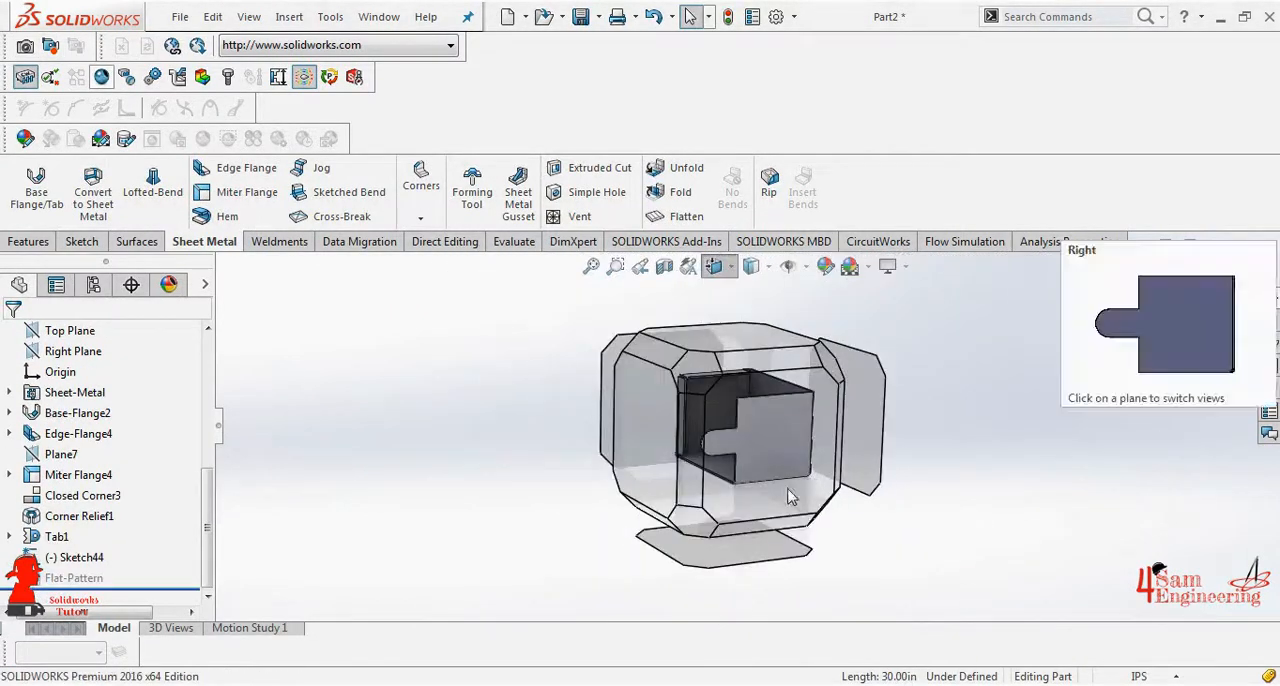
click(785, 491)
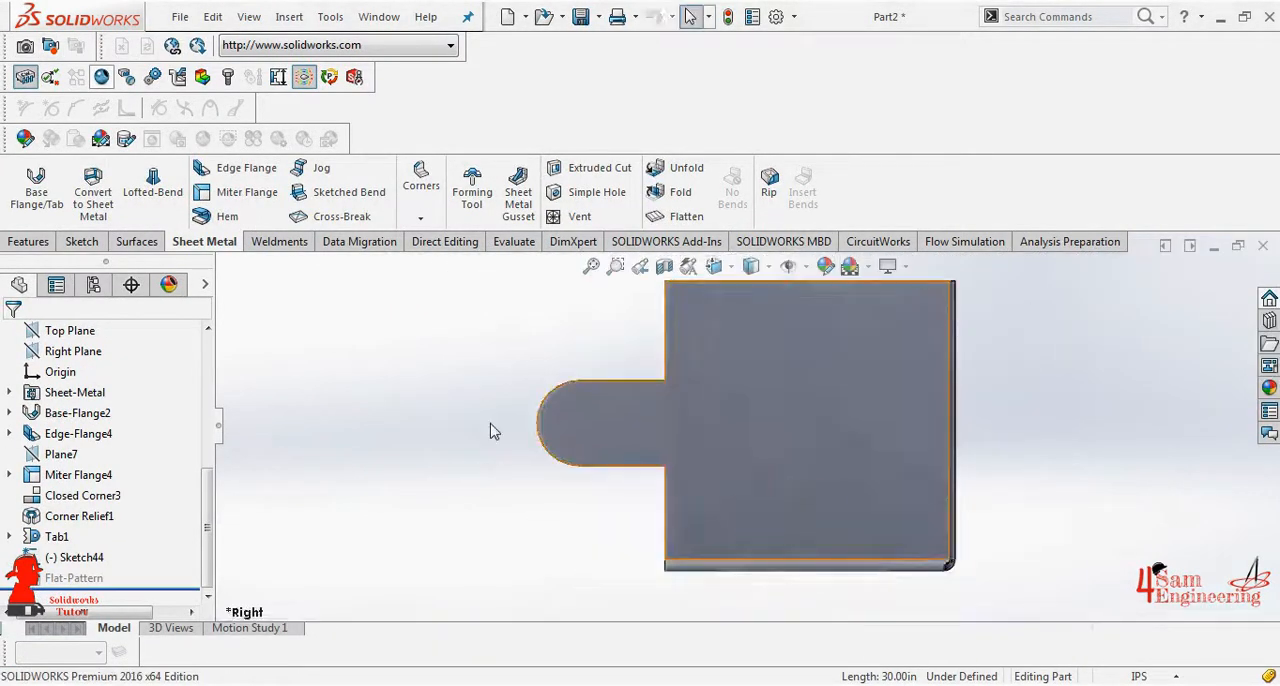
click(349, 192)
click(634, 400)
click(133, 170)
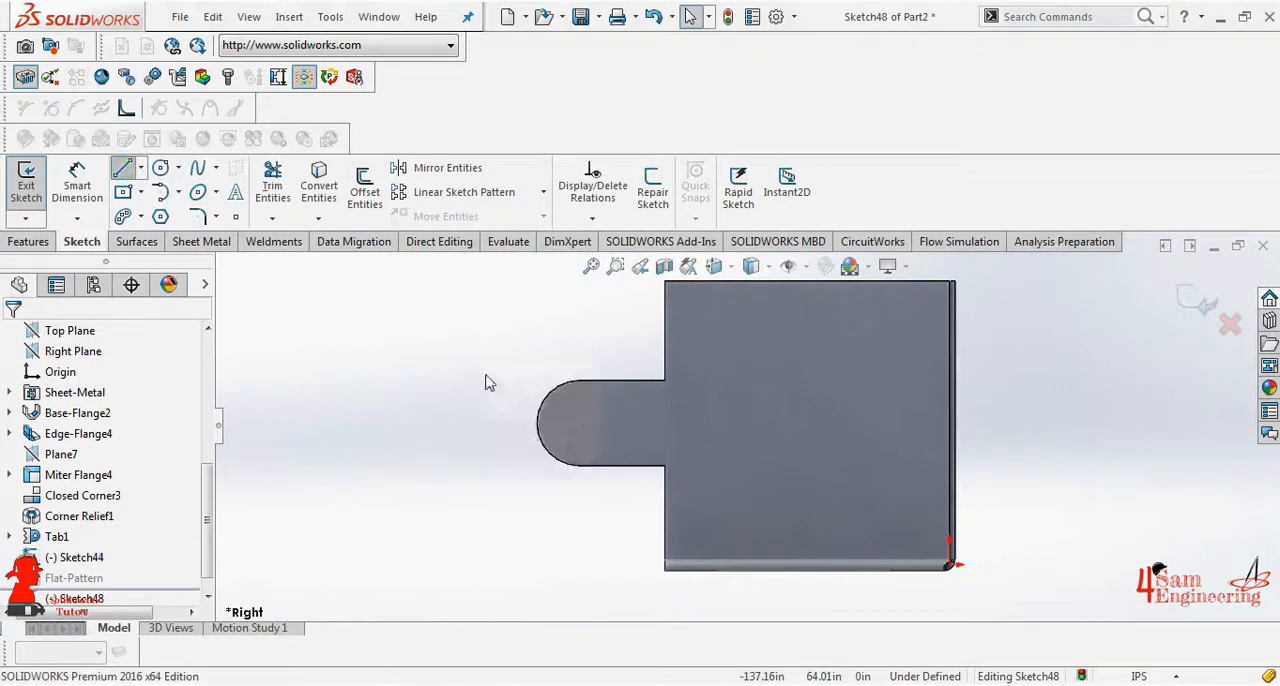
click(648, 381)
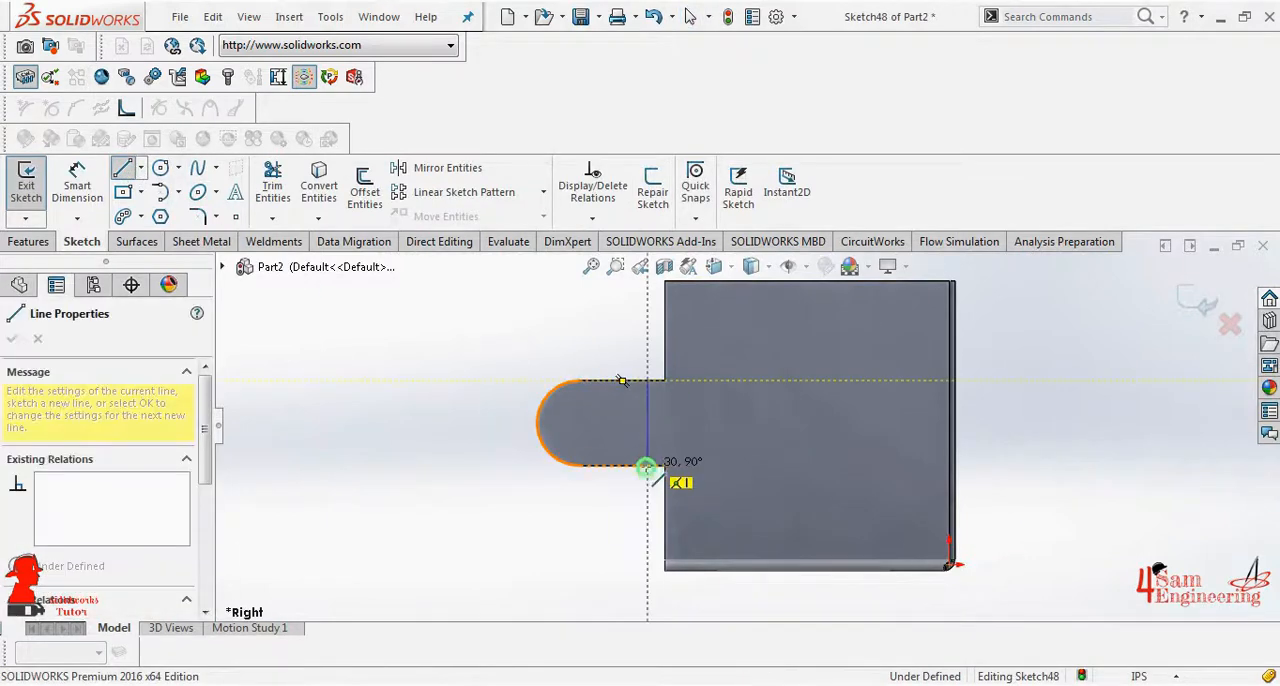
click(648, 464)
right_click(650, 448)
click(690, 457)
- Dimension the distance from the jog line to the wall's front edge as 15 in
click(76, 185)
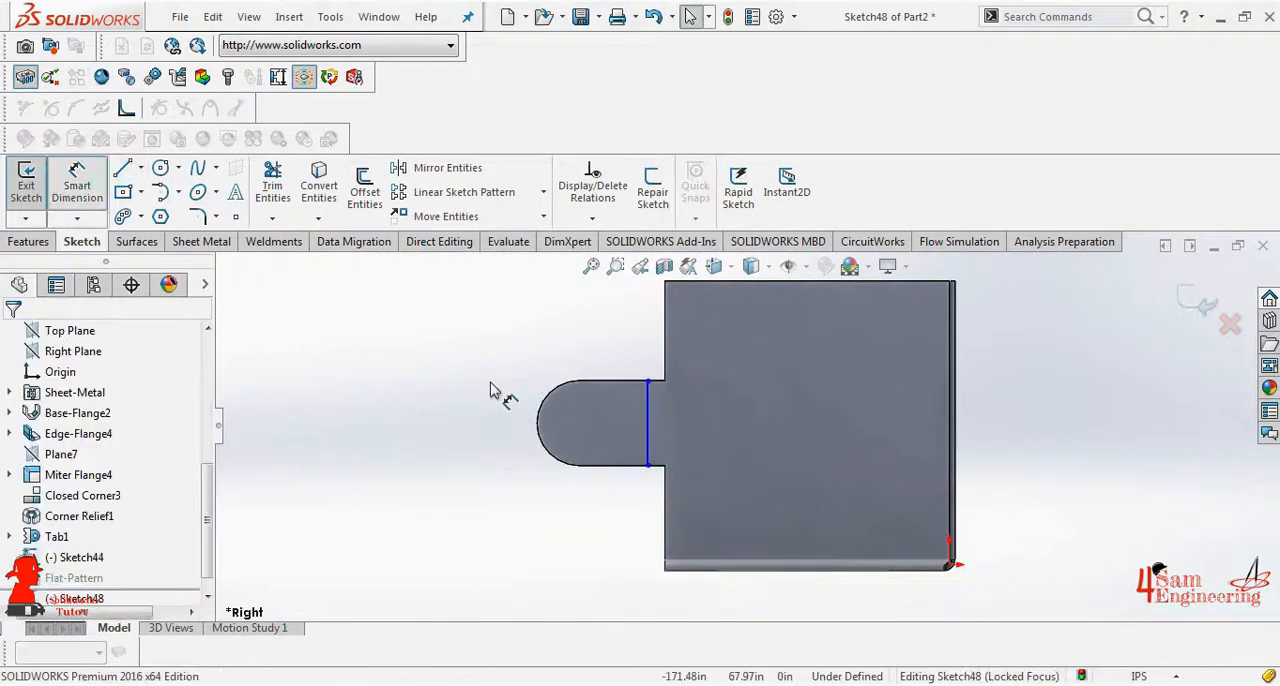
click(649, 382)
click(660, 365)
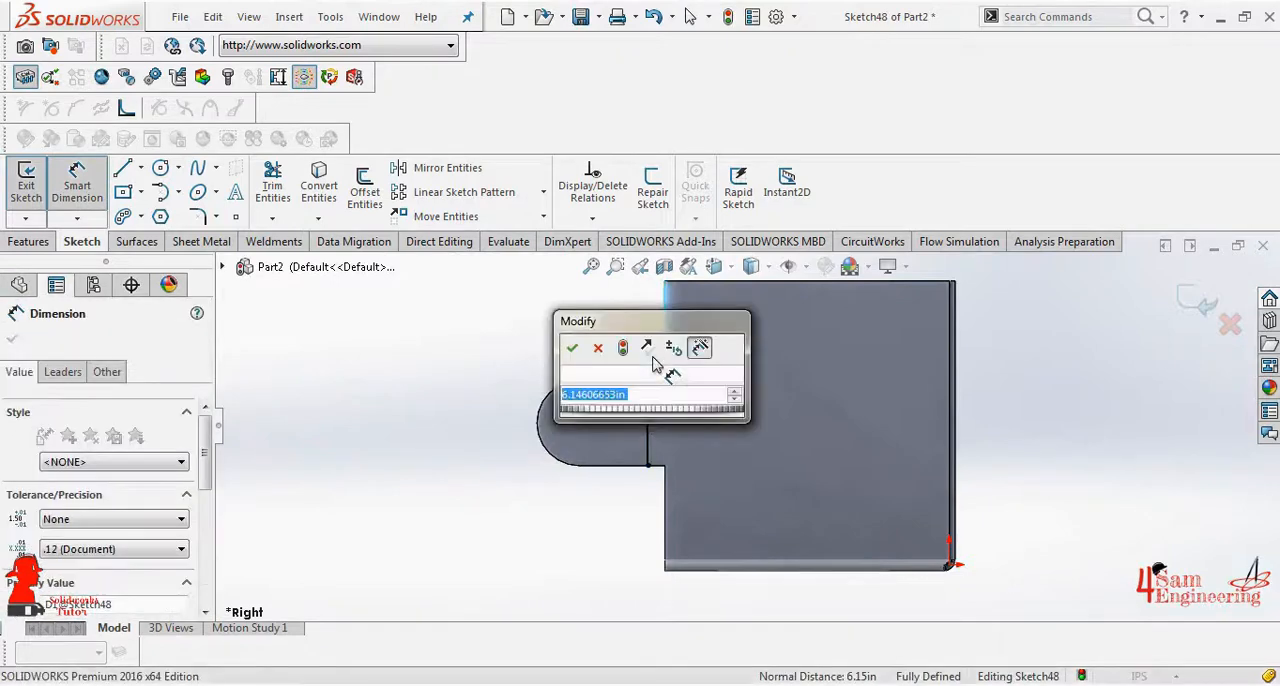
click(571, 347)
click(12, 339)
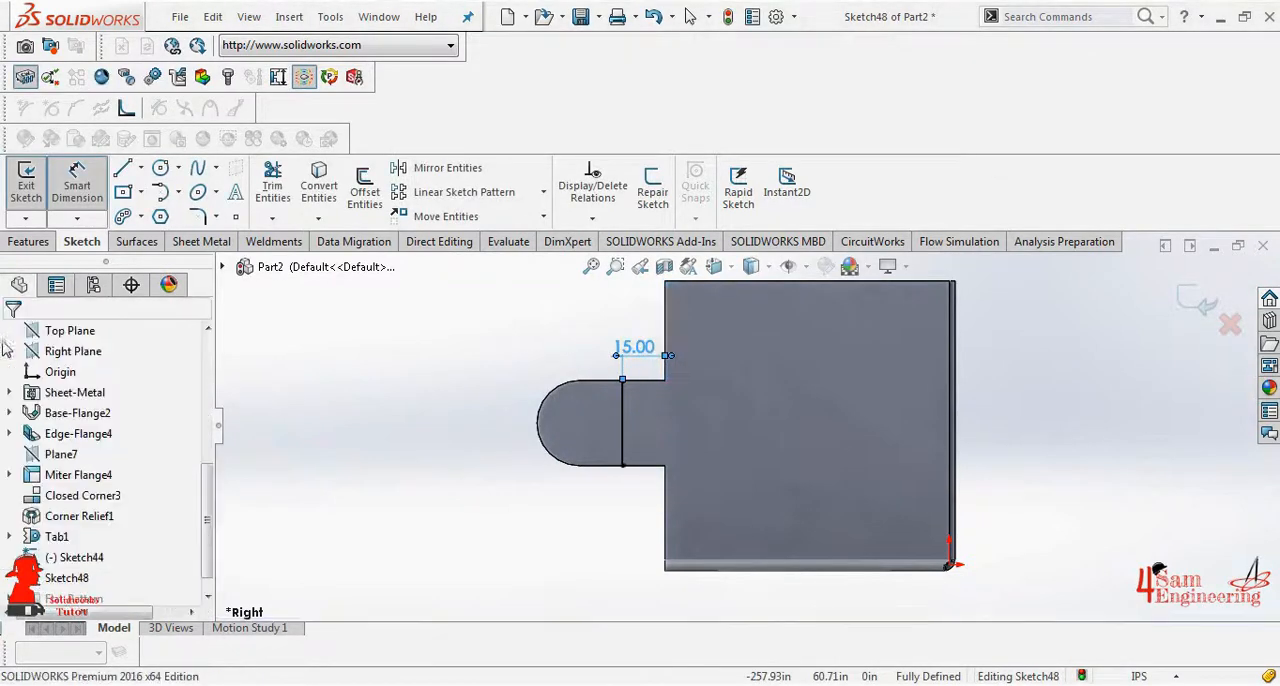
- Jog the tab along the sketched line with the right wall as fixed face, using a 20 in blind offset and a 75° jog angle
click(26, 183)
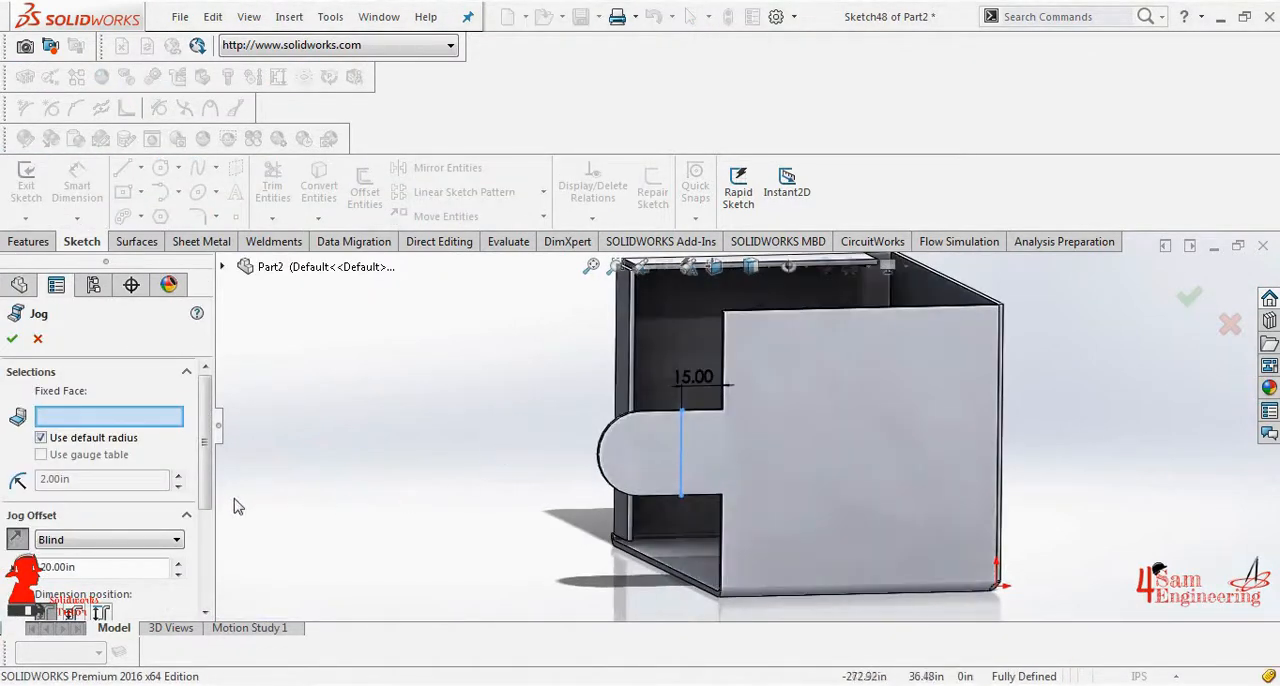
drag(203, 479, 197, 545)
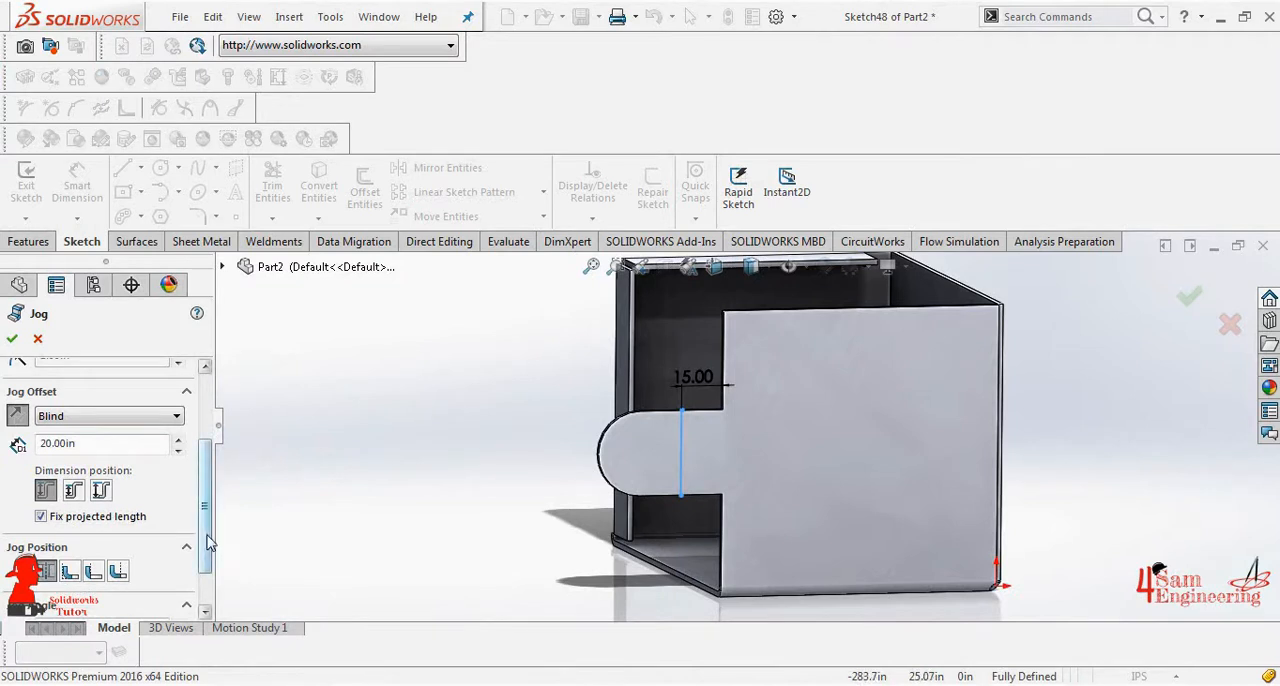
drag(206, 530, 206, 560)
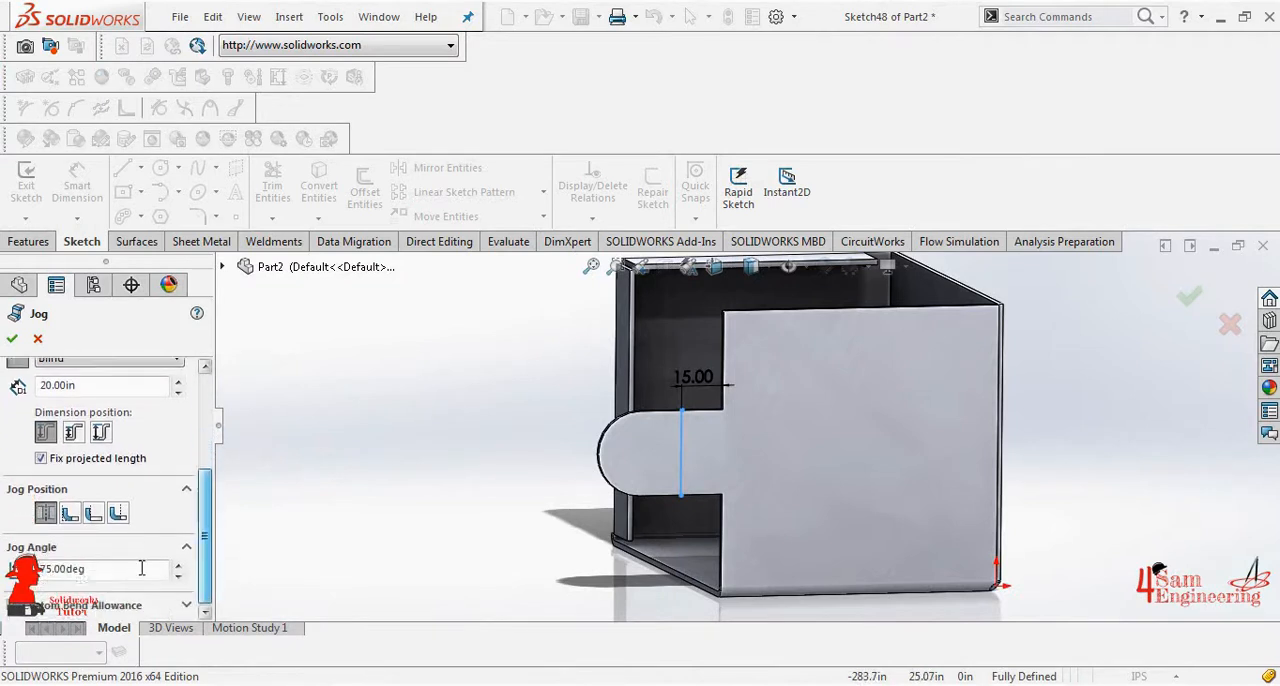
click(798, 455)
click(12, 339)
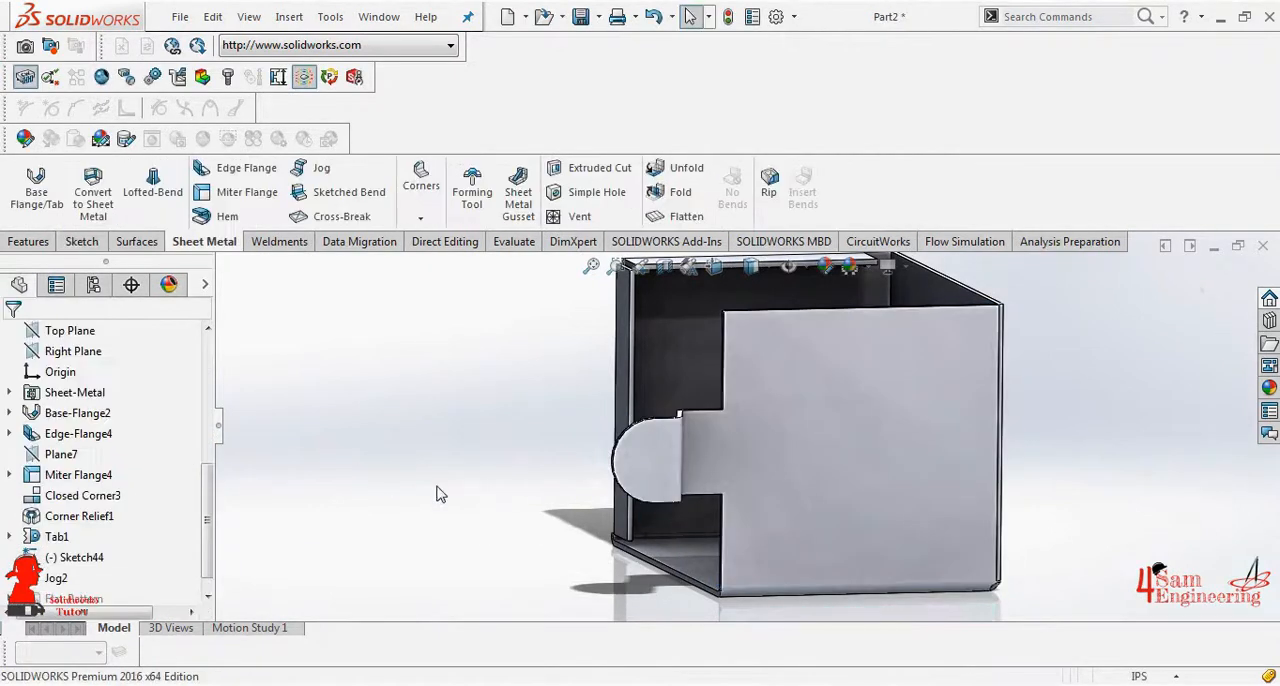
middle_drag(514, 477, 785, 563)
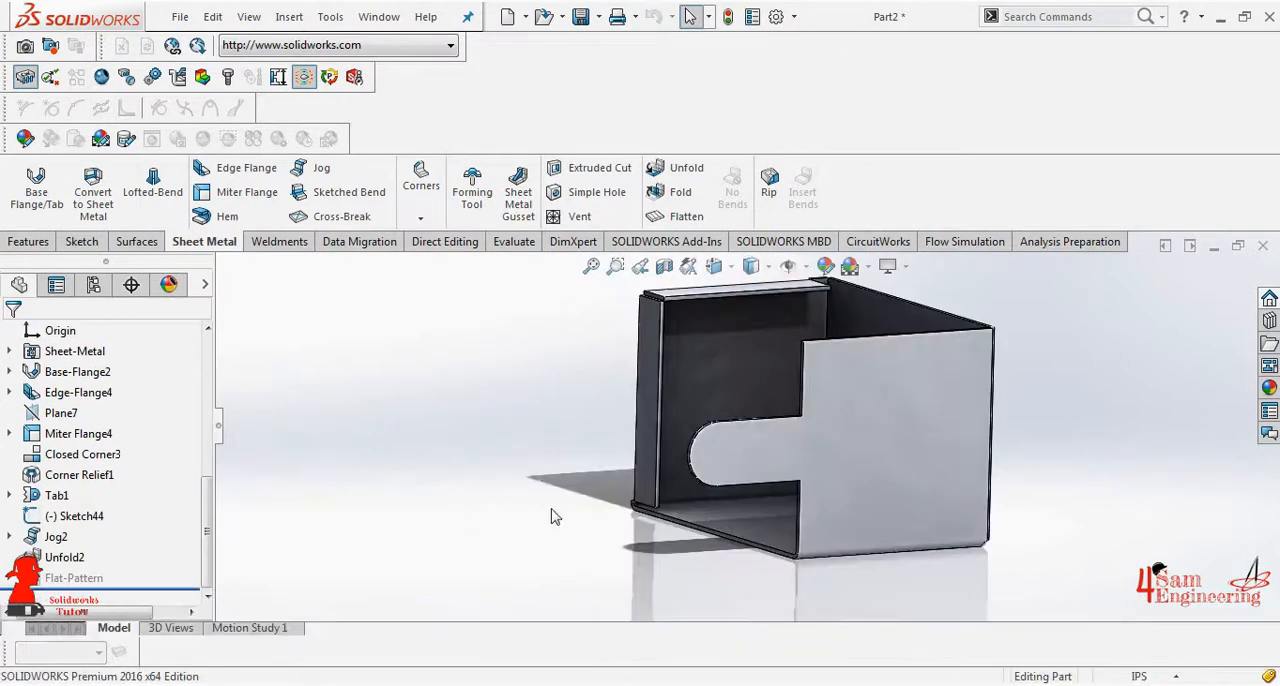
- Start an extruded cut on the unfolded tab's outer face and sketch a horizontal straight slot about 29 in long between centers along its midline
click(574, 168)
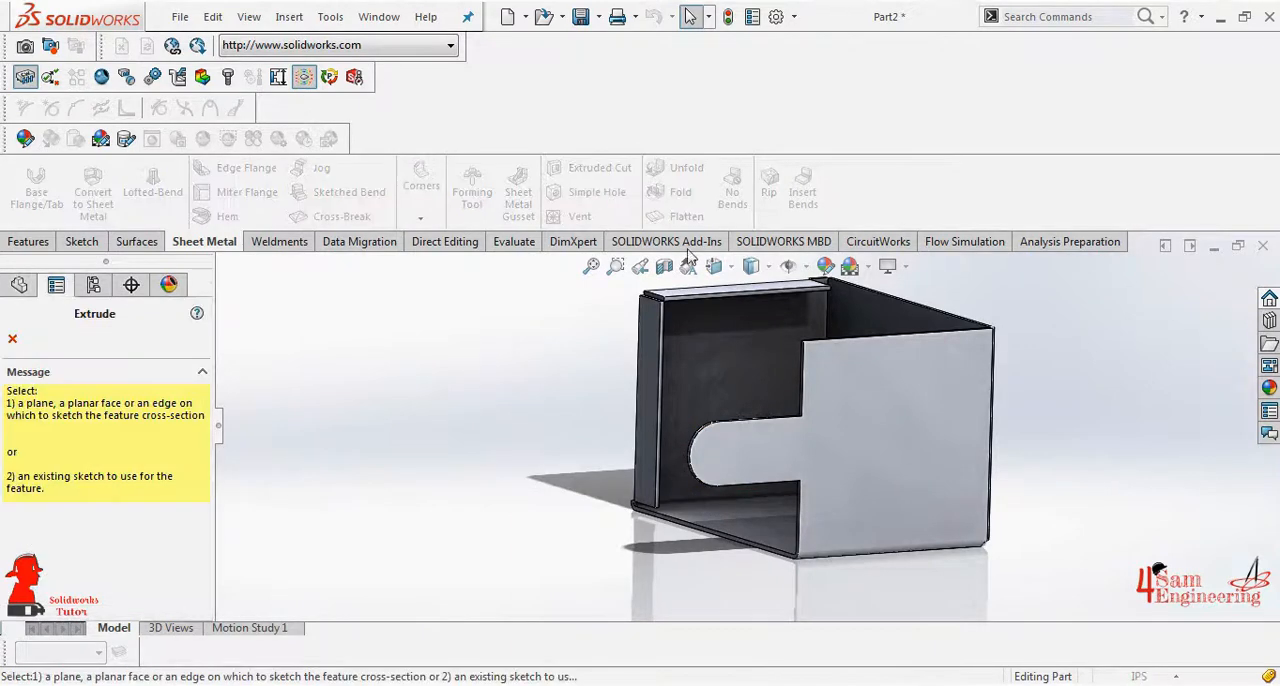
click(748, 448)
click(751, 266)
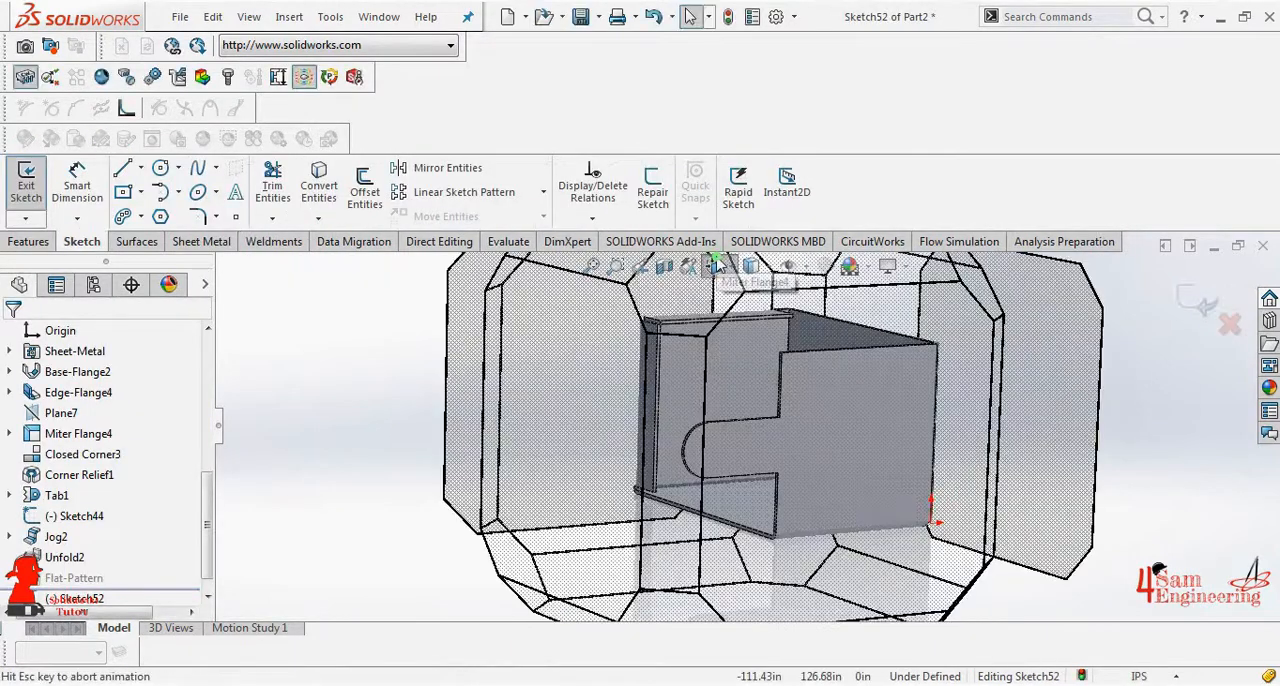
click(792, 477)
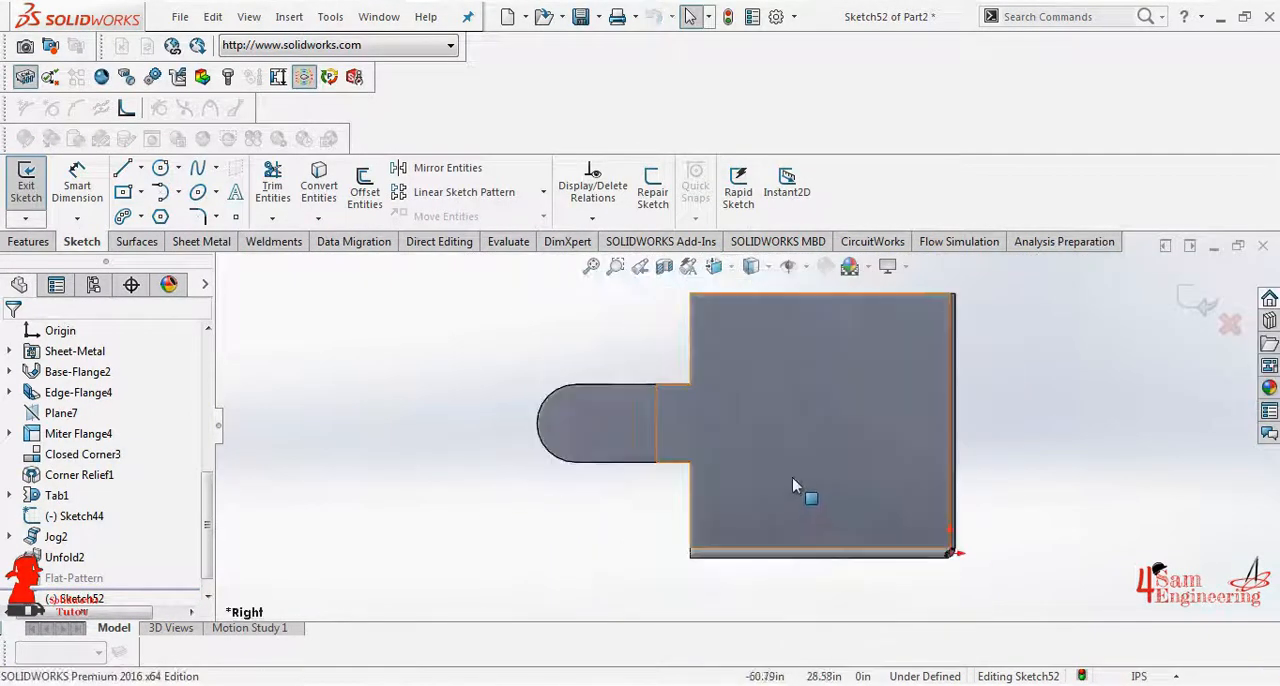
click(124, 215)
click(24, 410)
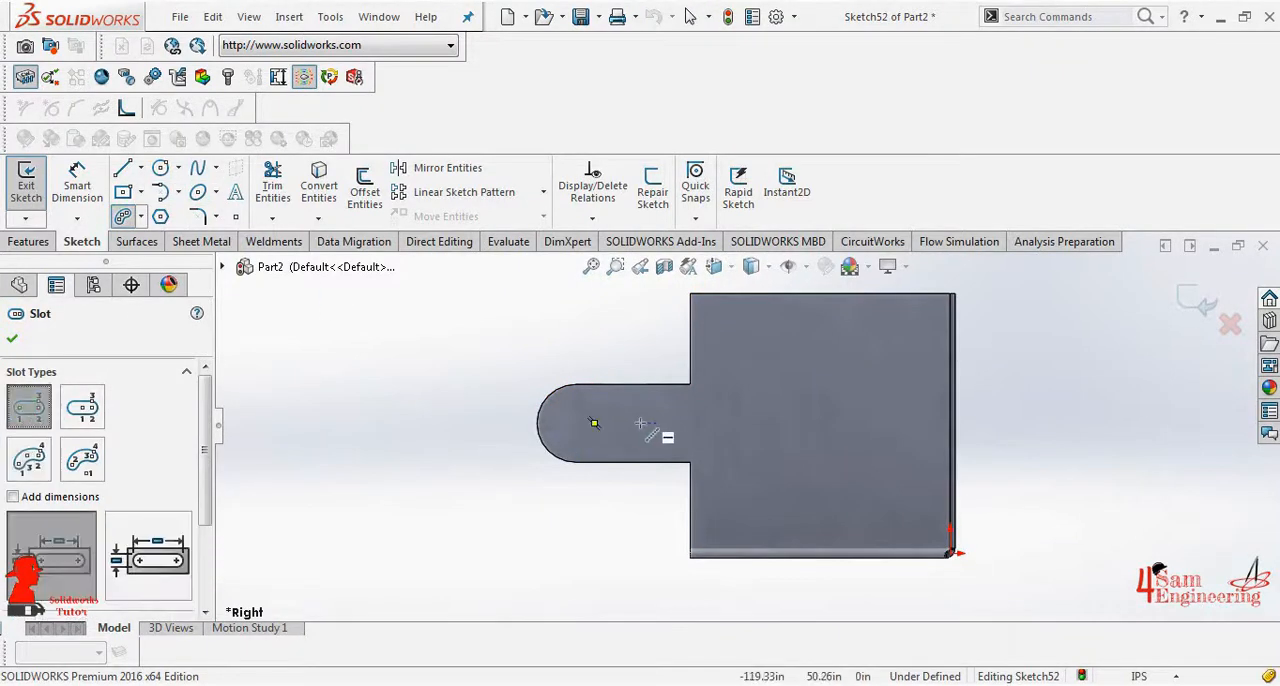
click(565, 423)
click(567, 420)
right_click(567, 420)
click(606, 423)
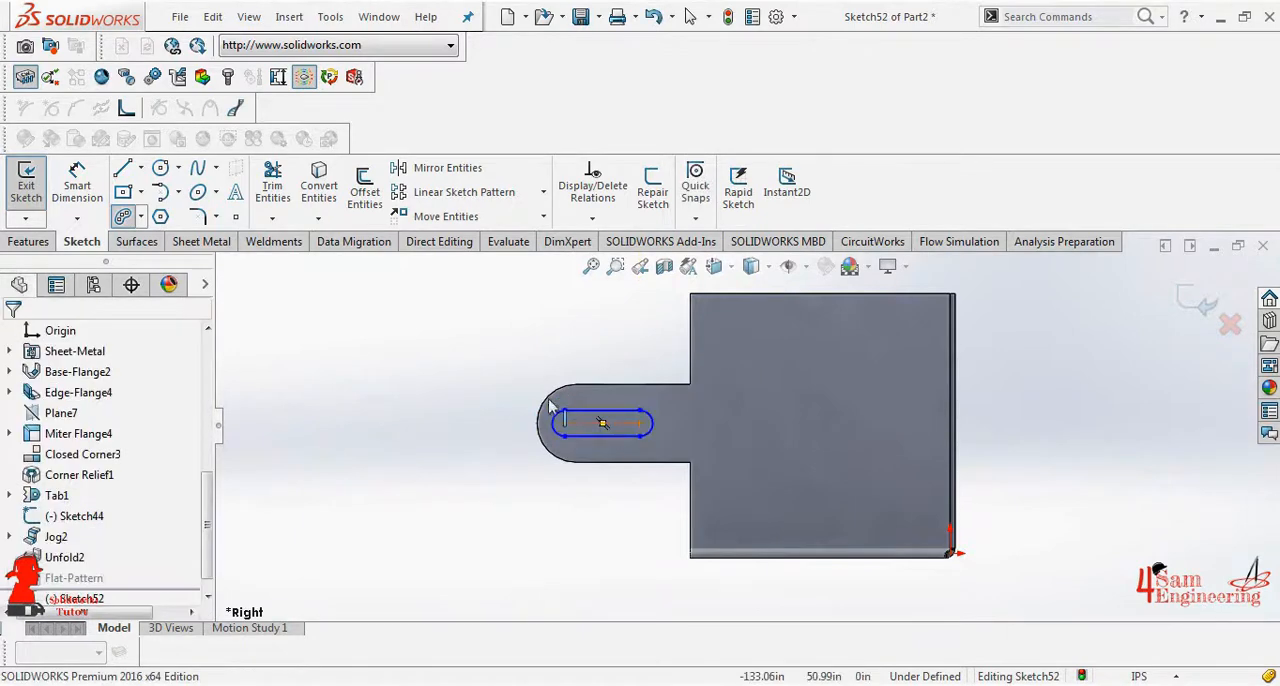
- Dimension the slot's center-to-center length to 35 in
click(89, 190)
click(566, 425)
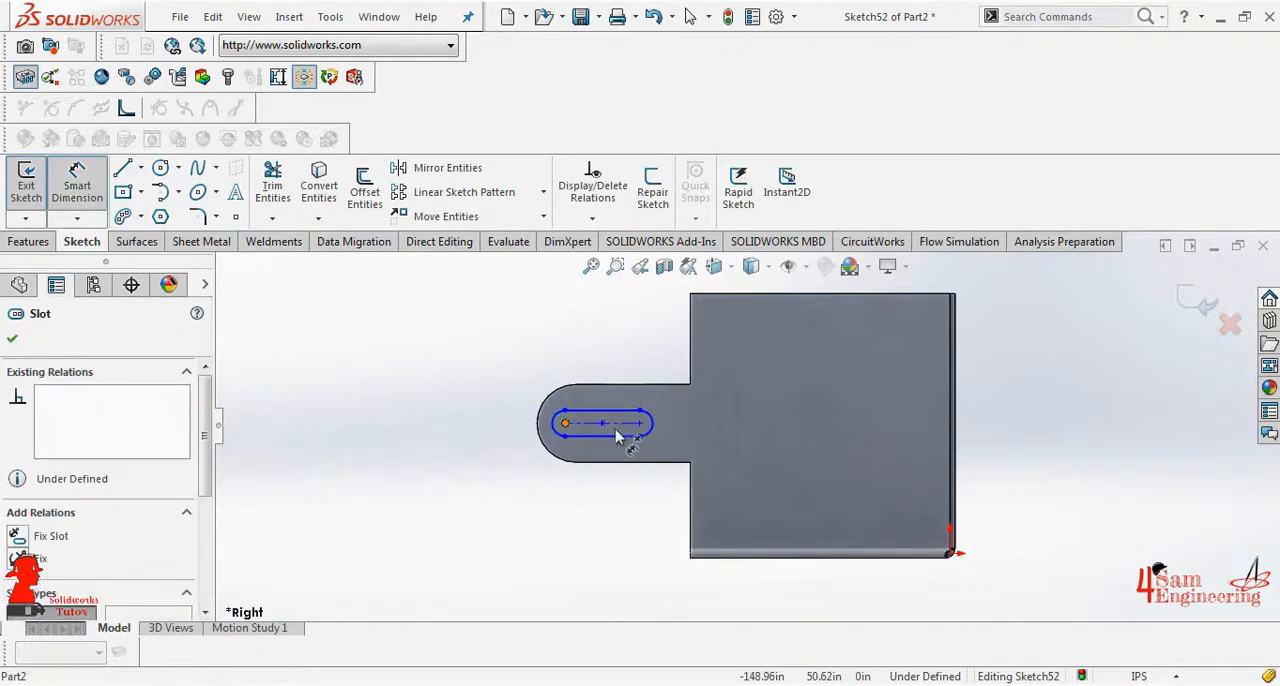
click(648, 430)
click(623, 498)
text(35)
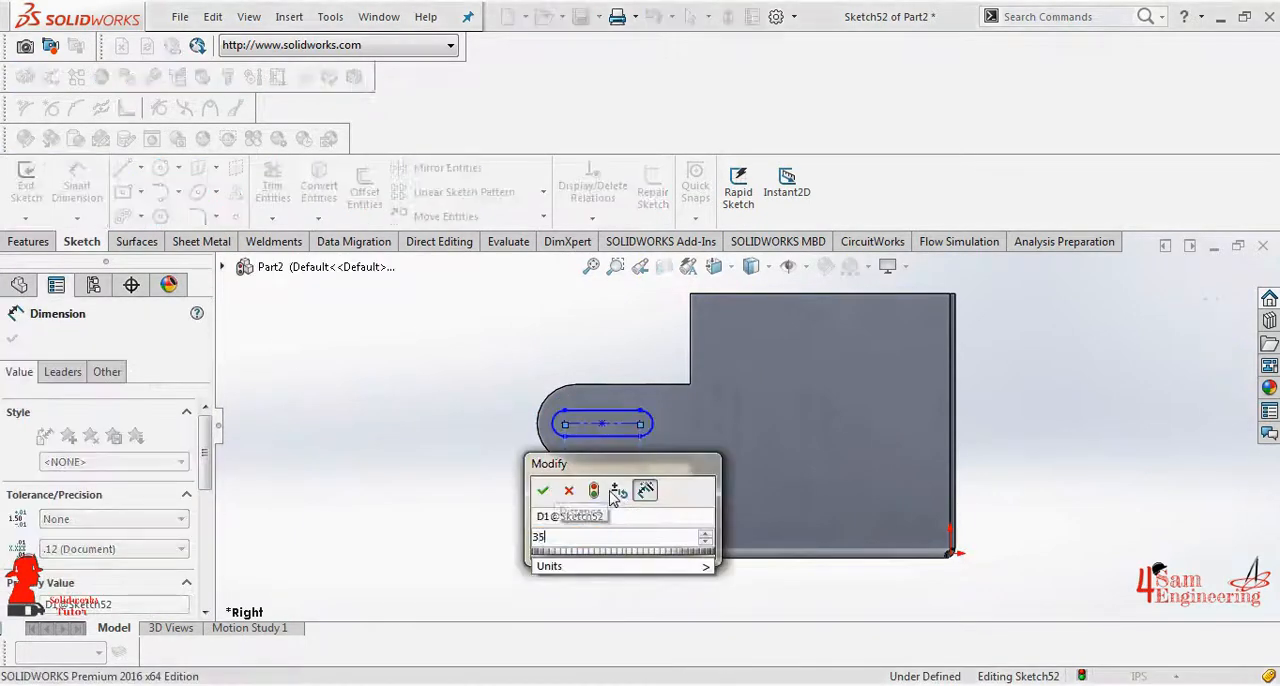
key(Return)
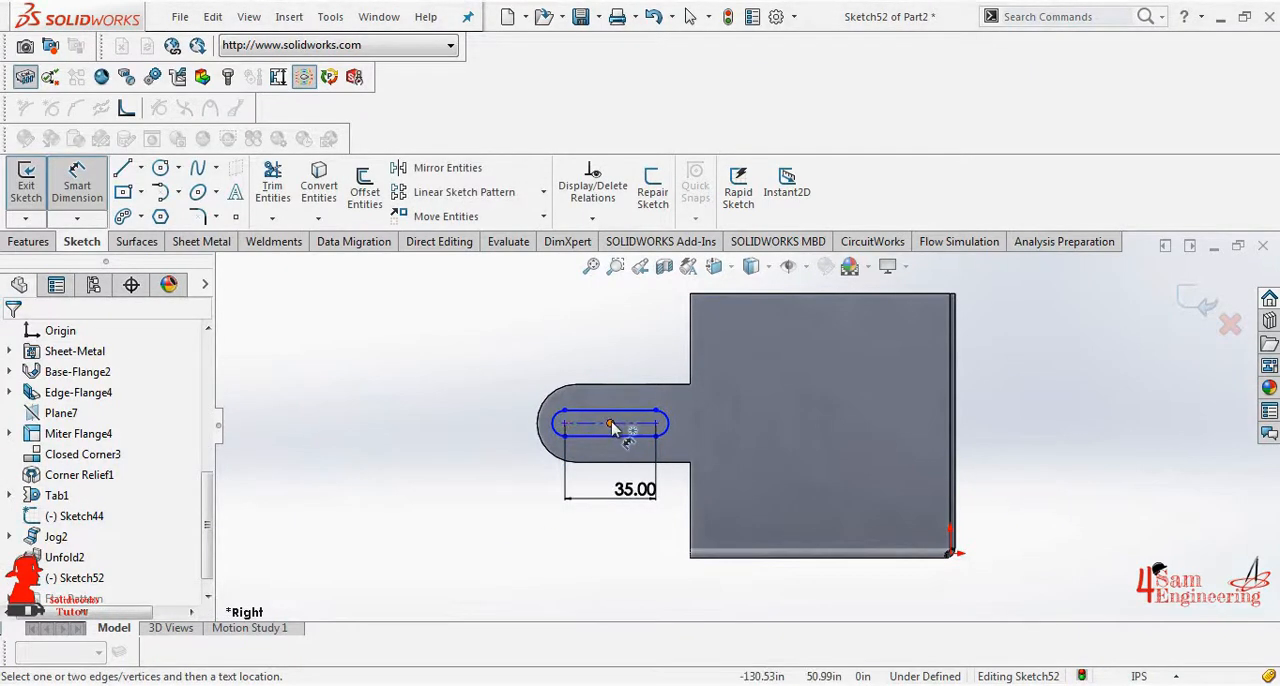
- Dimension the horizontal distance from the slot's midpoint to the wall's front edge as 26 in
click(612, 428)
click(690, 349)
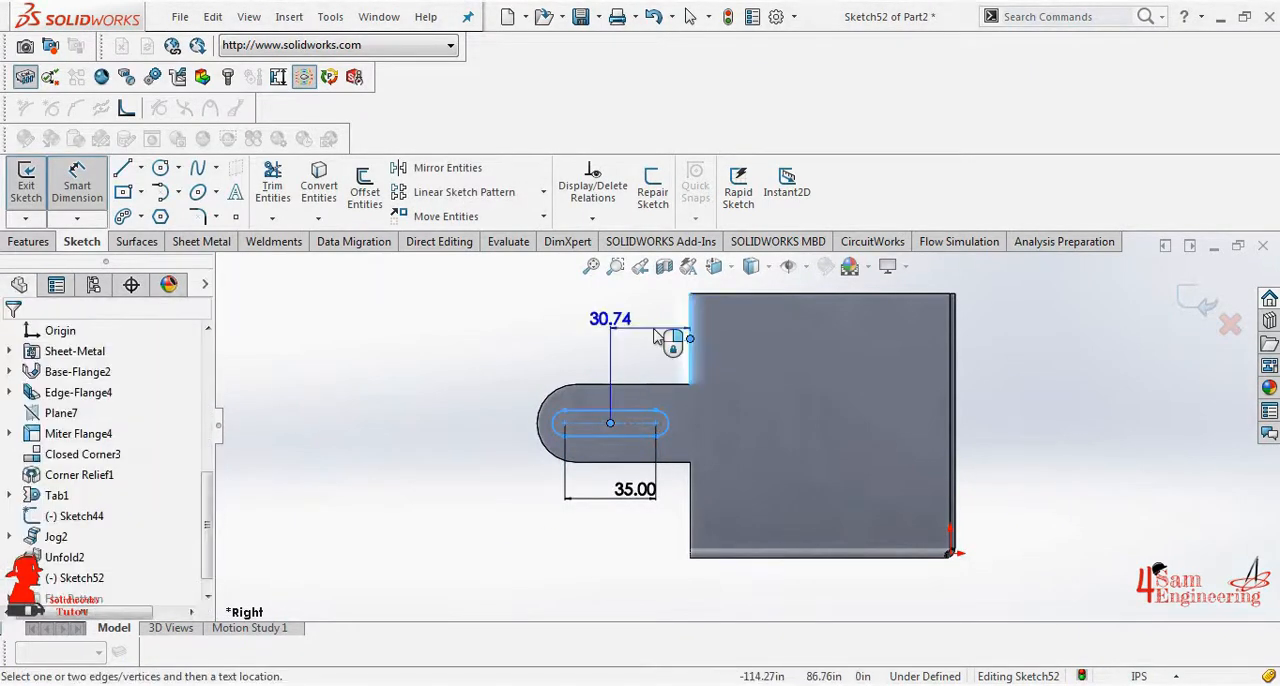
click(655, 335)
text(26)
key(Return)
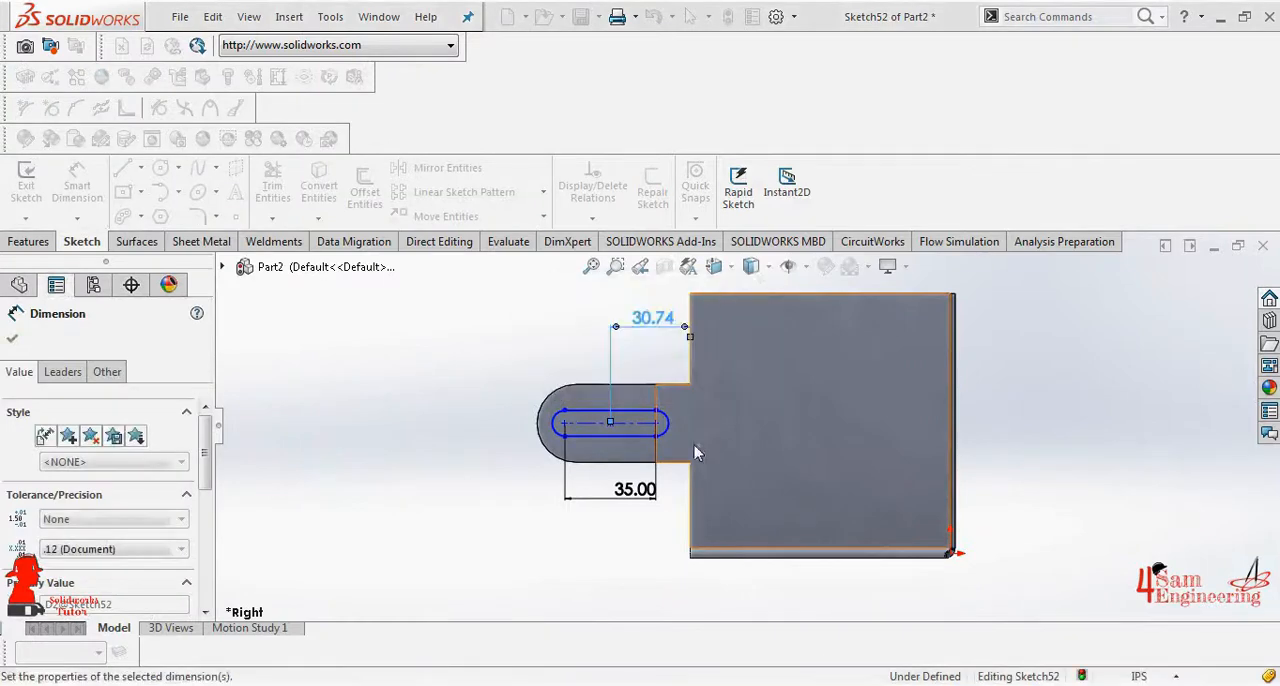
- Dimension the slot's end arc to a 5 in radius
click(568, 420)
click(500, 370)
key(Return)
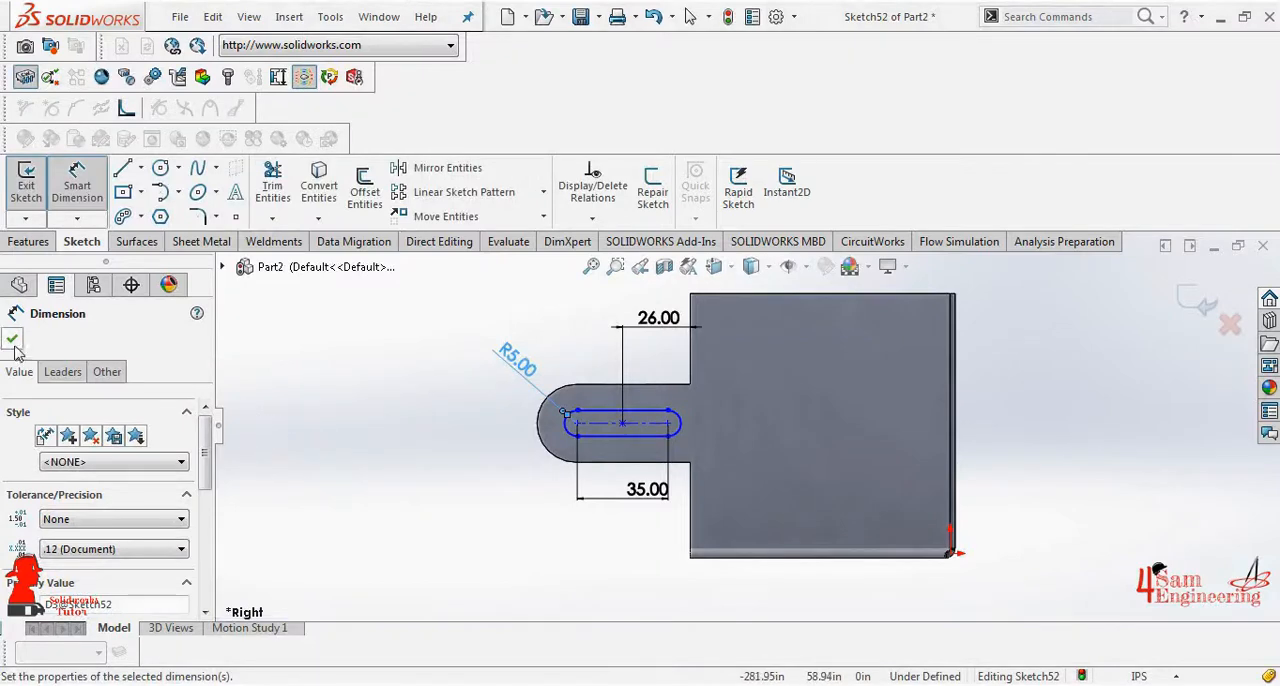
click(12, 340)
- Finish the slot sketch and cut it through the tab with the Up To Next end condition
click(28, 178)
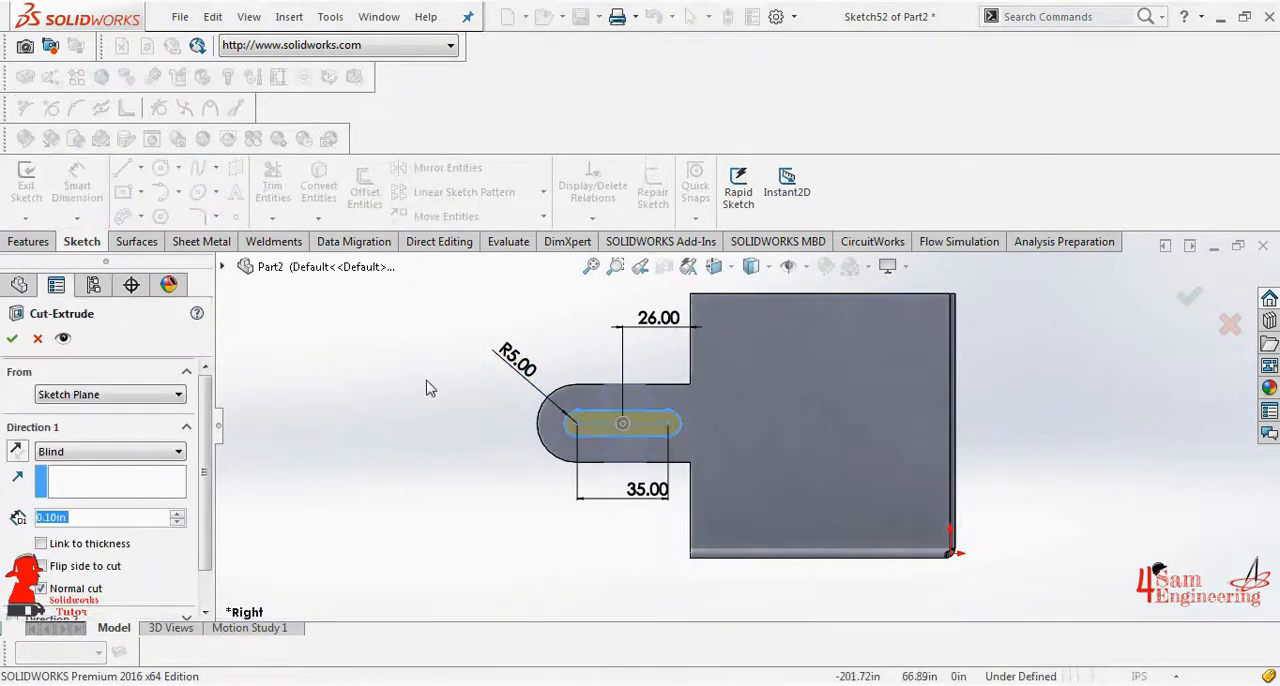
click(150, 452)
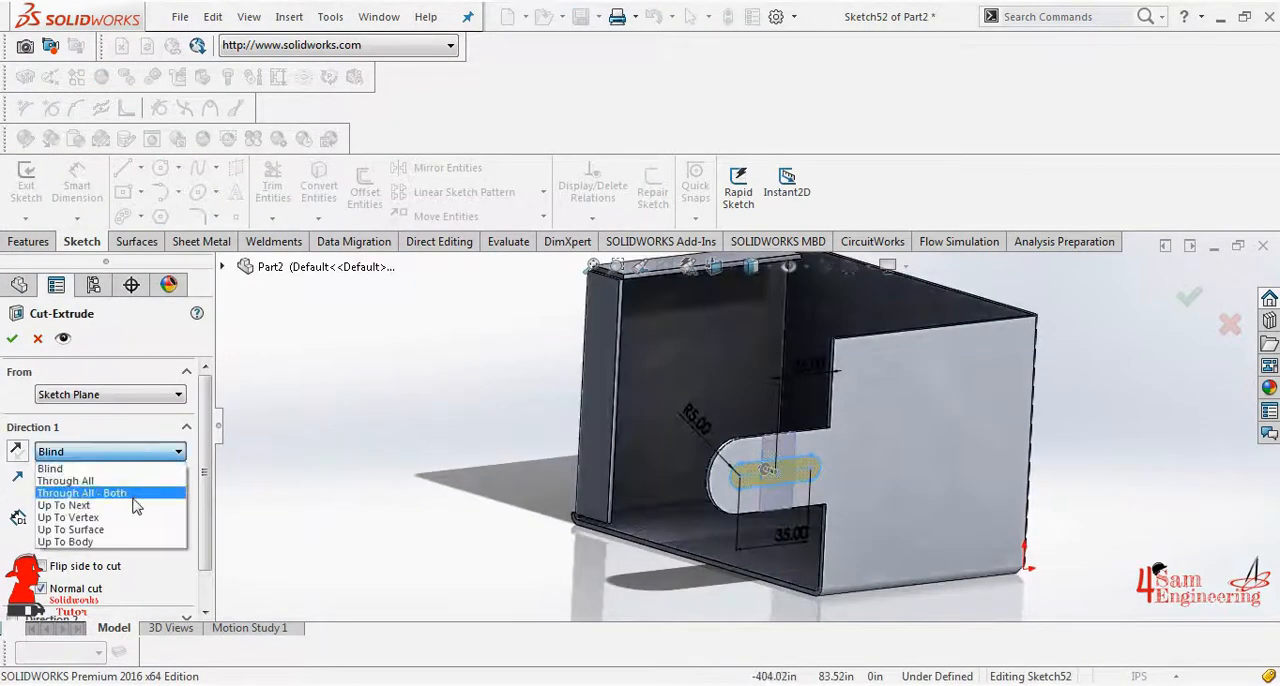
click(63, 505)
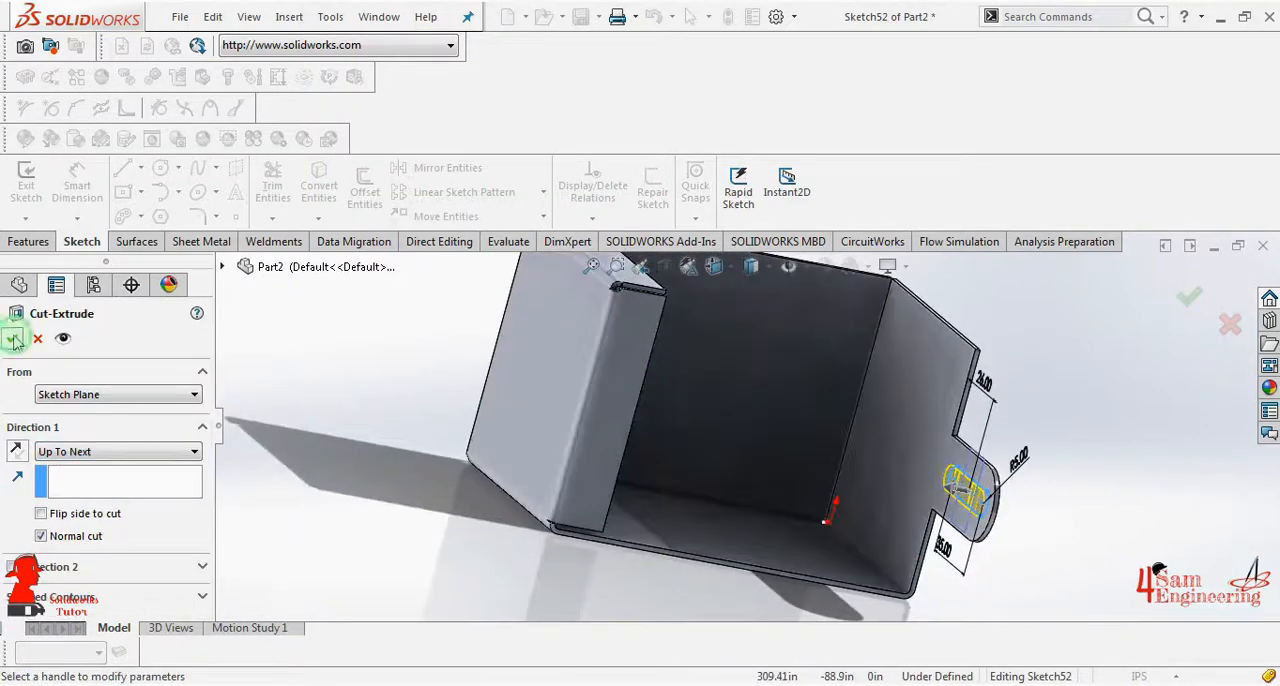
click(12, 338)
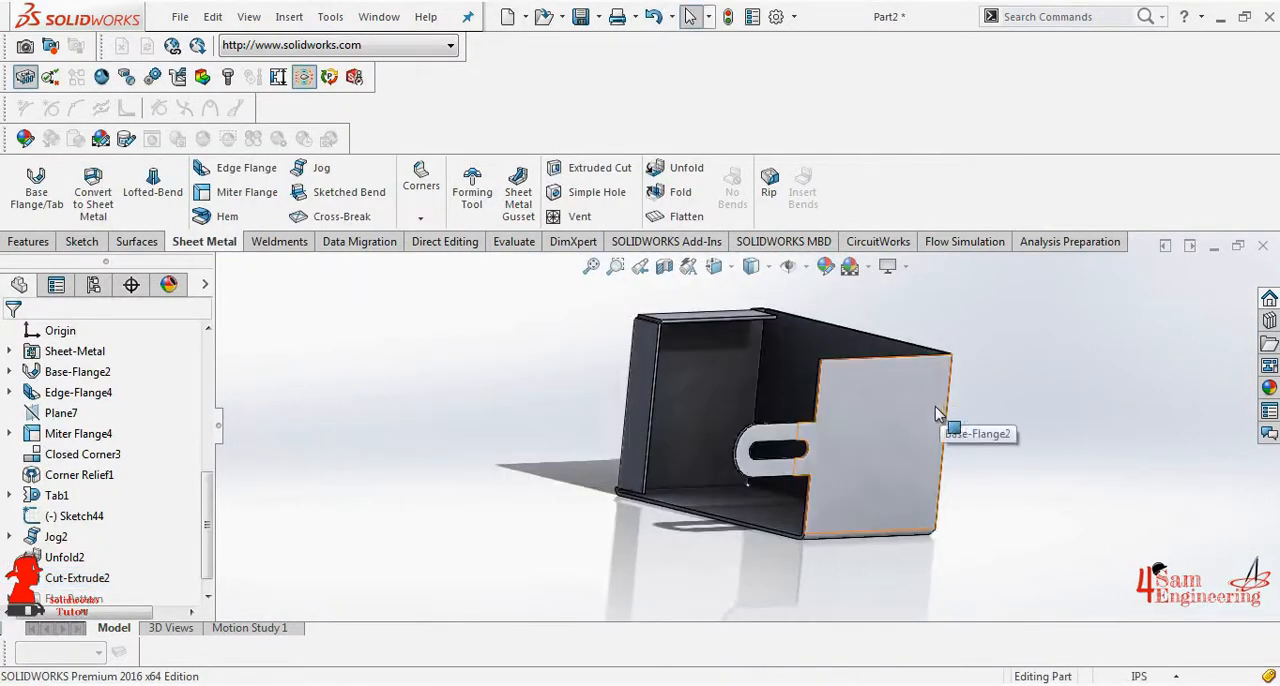
- Fold the tab back by collecting all bends, with the right wall as the fixed face
click(658, 196)
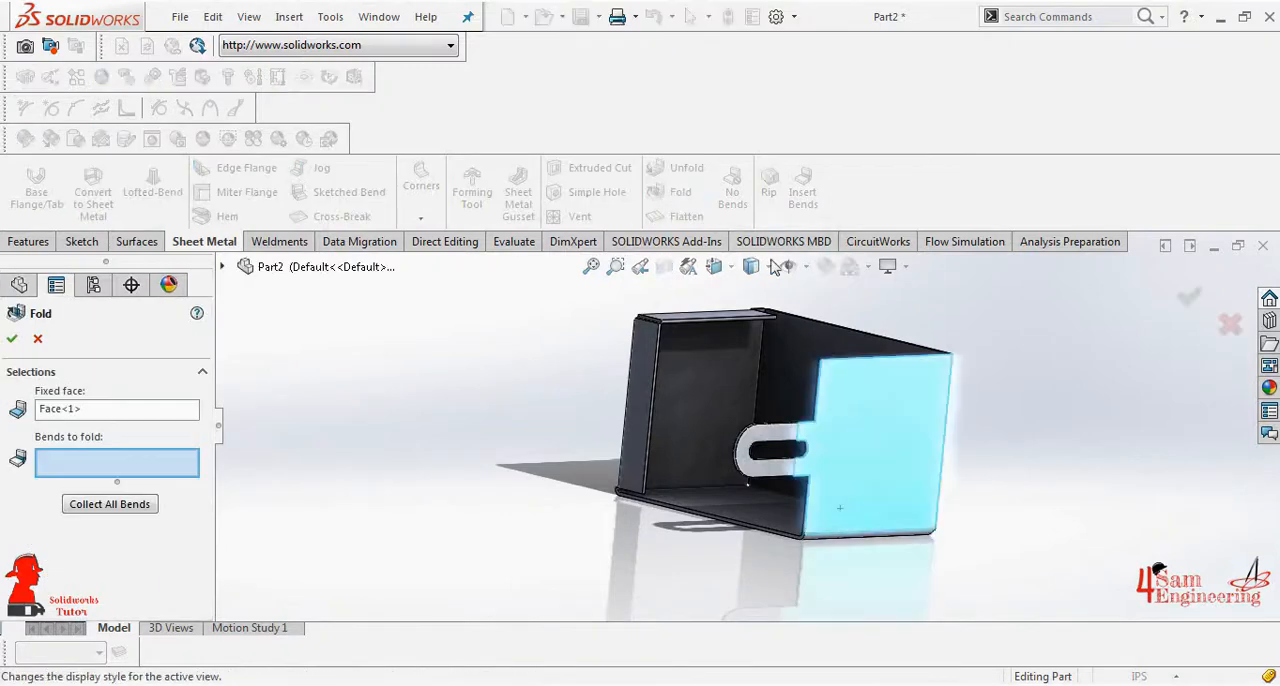
click(130, 515)
click(12, 339)
scroll(790, 450, up, 3)
middle_drag(1085, 436, 1039, 399)
middle_drag(1039, 399, 1054, 396)
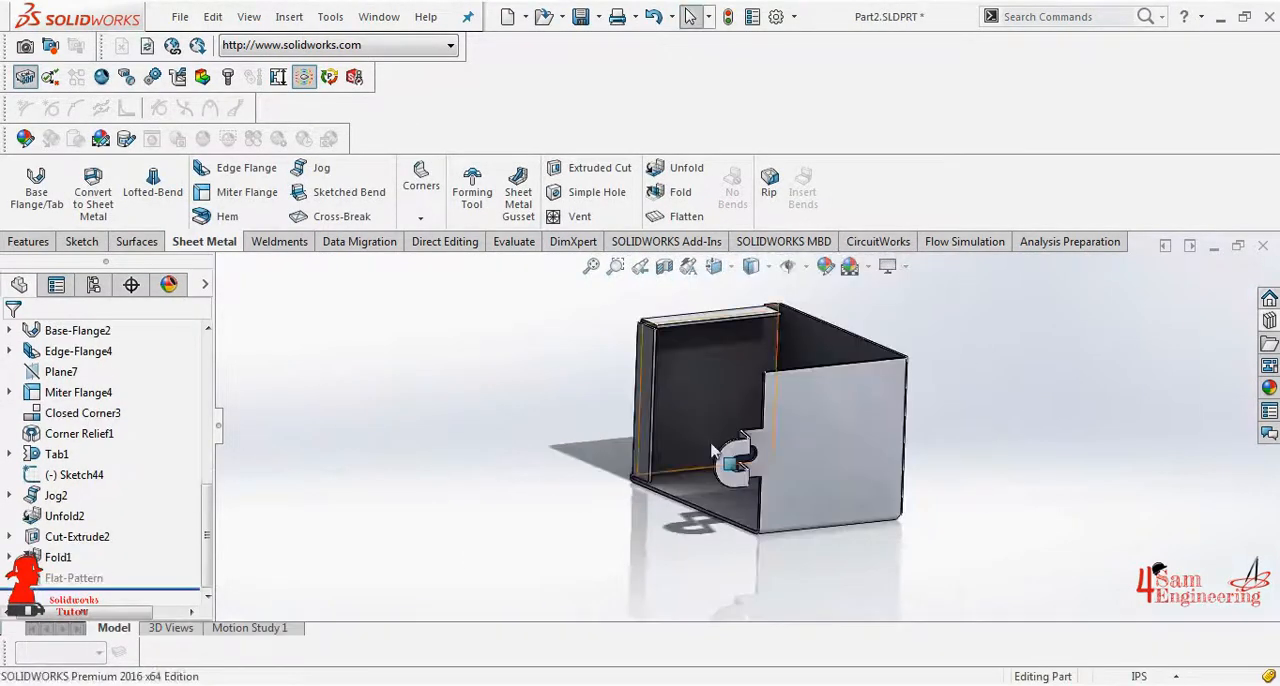
- Start a sketch on the right wall's outer face in the Right view and draw a circle near the middle of the wall
click(714, 266)
click(766, 490)
click(37, 188)
click(780, 420)
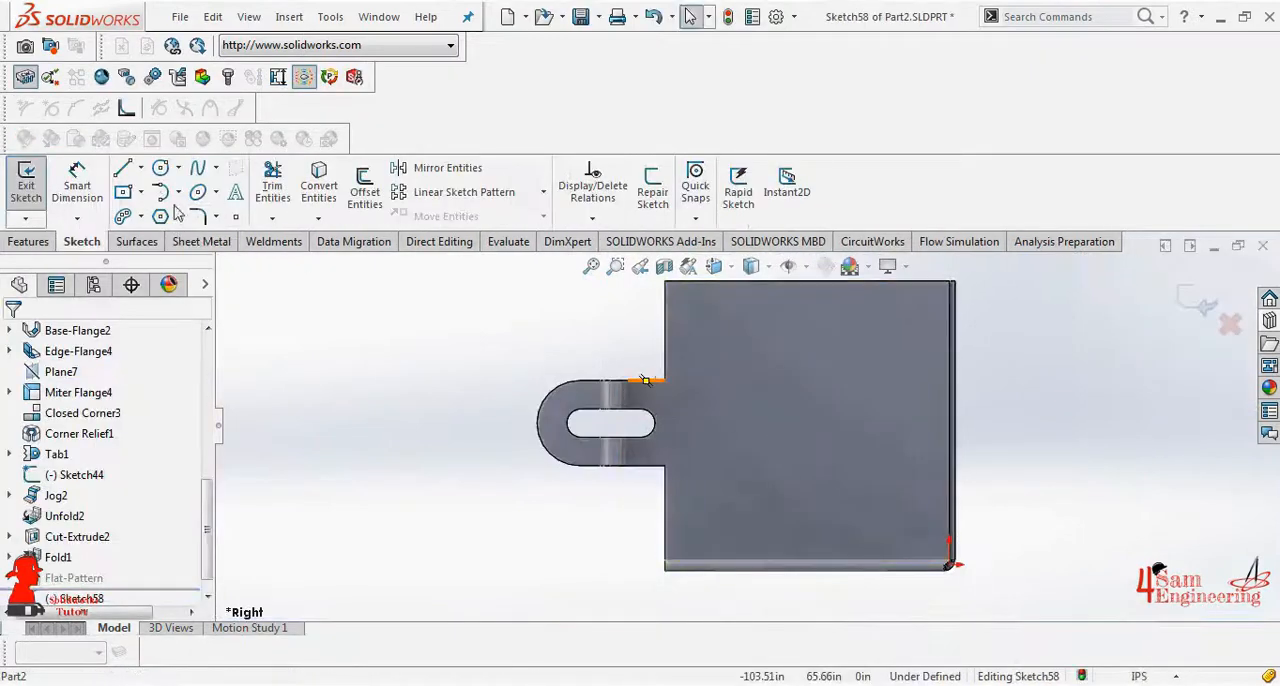
click(160, 167)
click(811, 420)
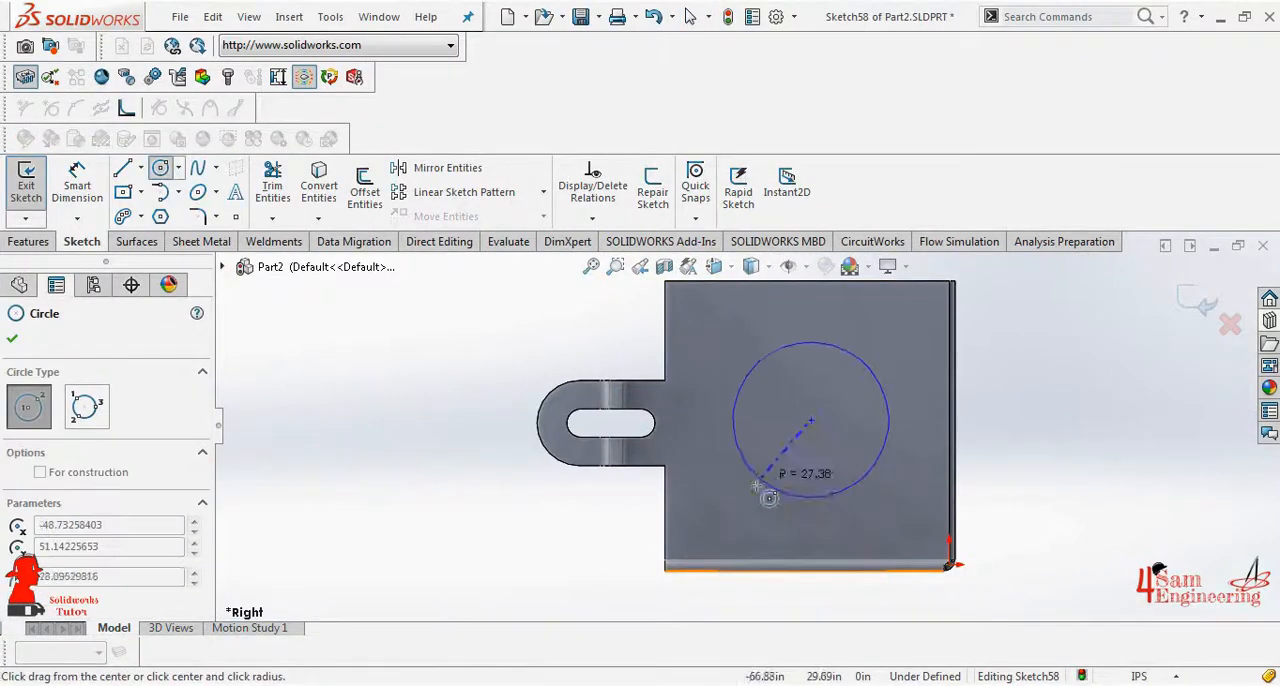
click(763, 491)
right_click(763, 491)
click(794, 503)
- Dimension the circle on the right wall to a 60 in diameter
click(77, 185)
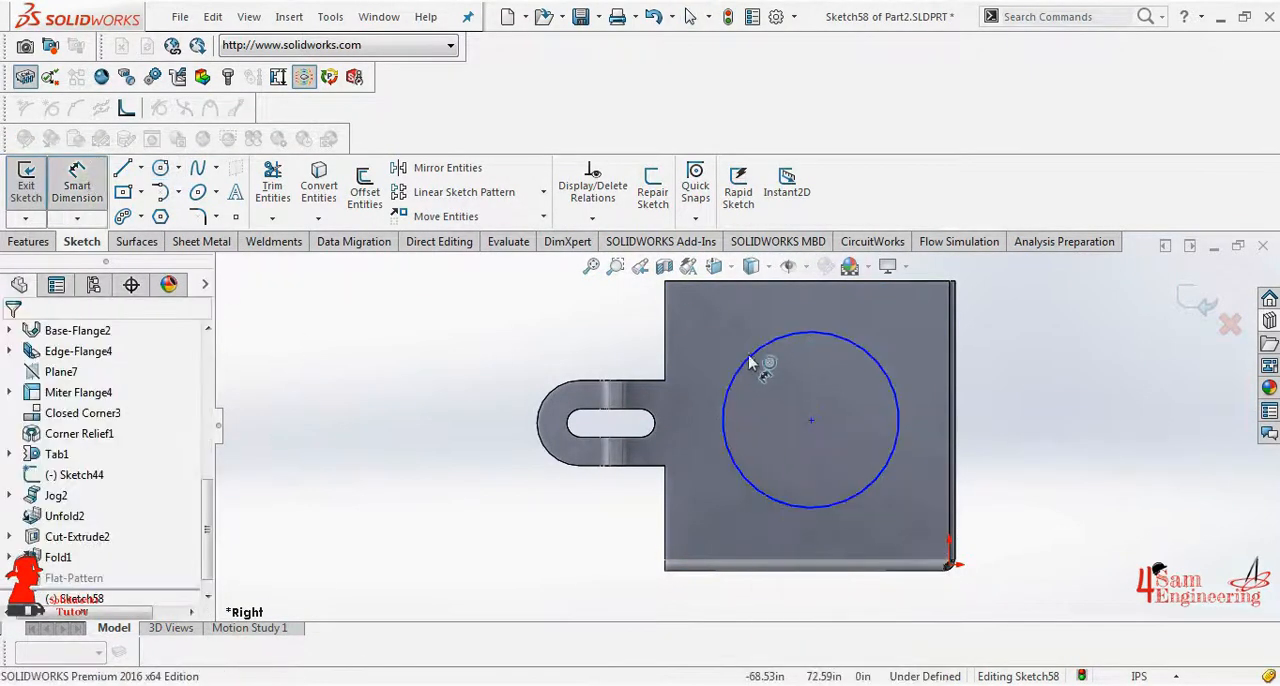
click(751, 357)
click(455, 372)
click(385, 360)
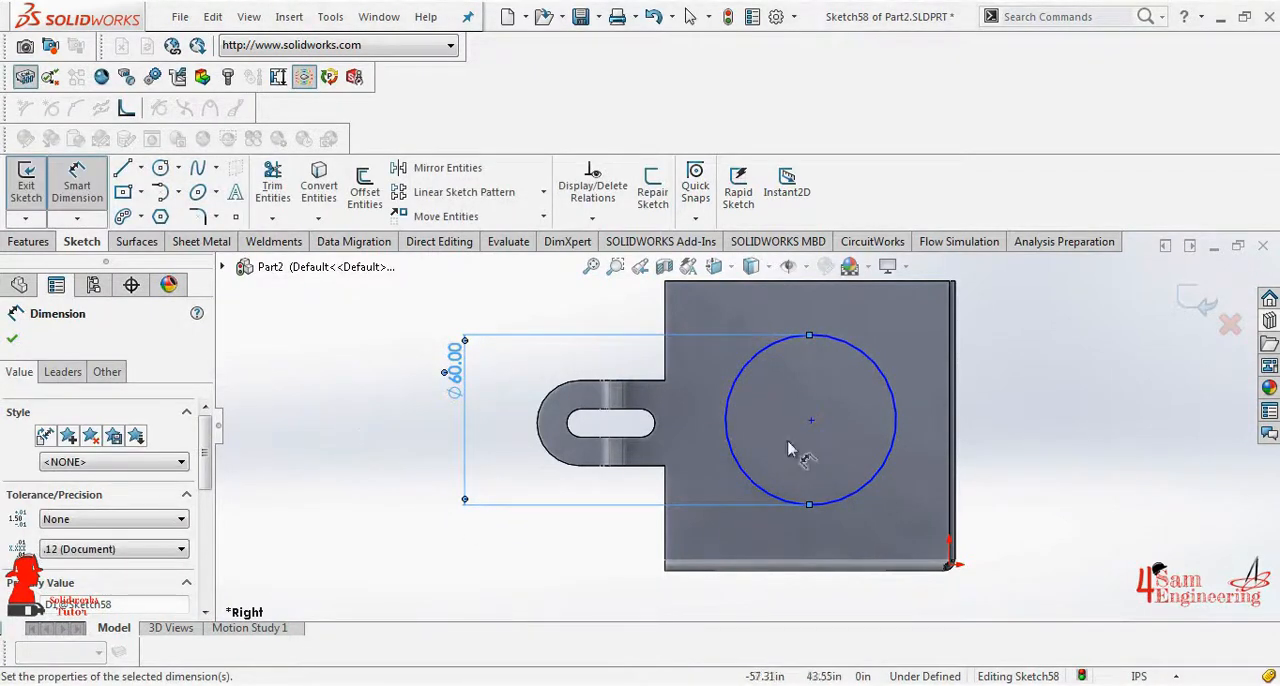
- Locate the circle's center 50 in above the wall's lower bend edge and 40 in from the tab-side edge
click(811, 420)
click(829, 562)
click(1021, 495)
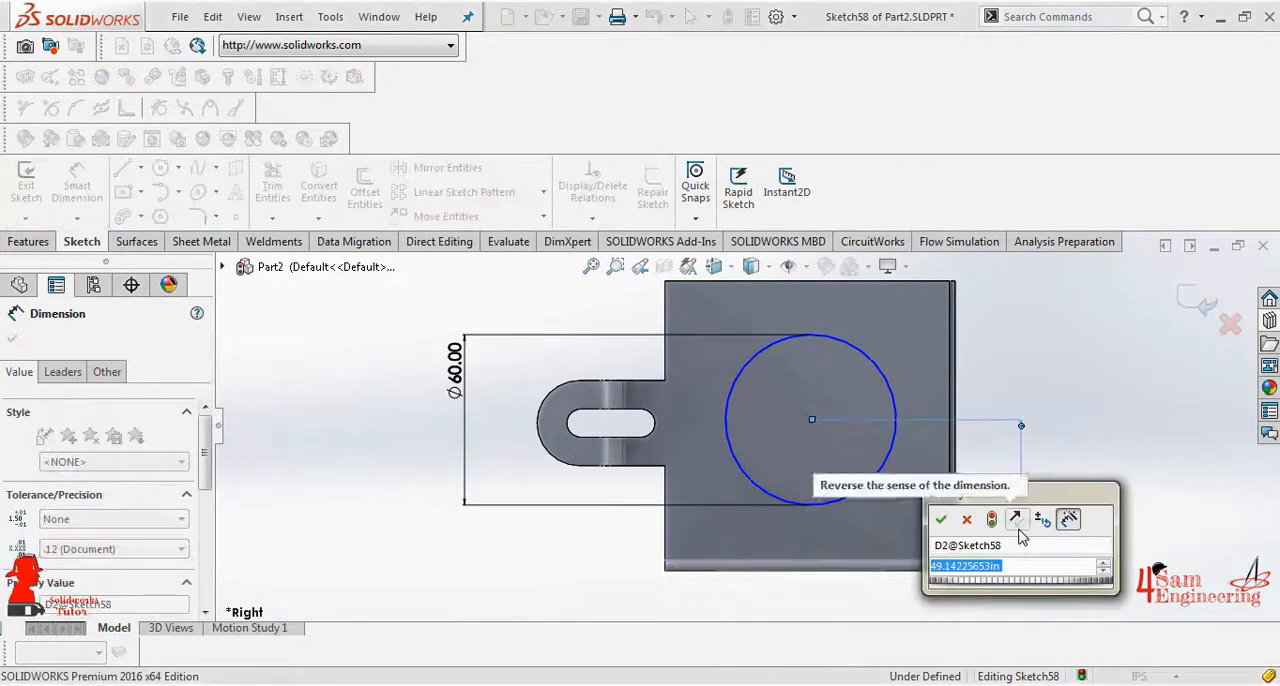
text(50)
key(Return)
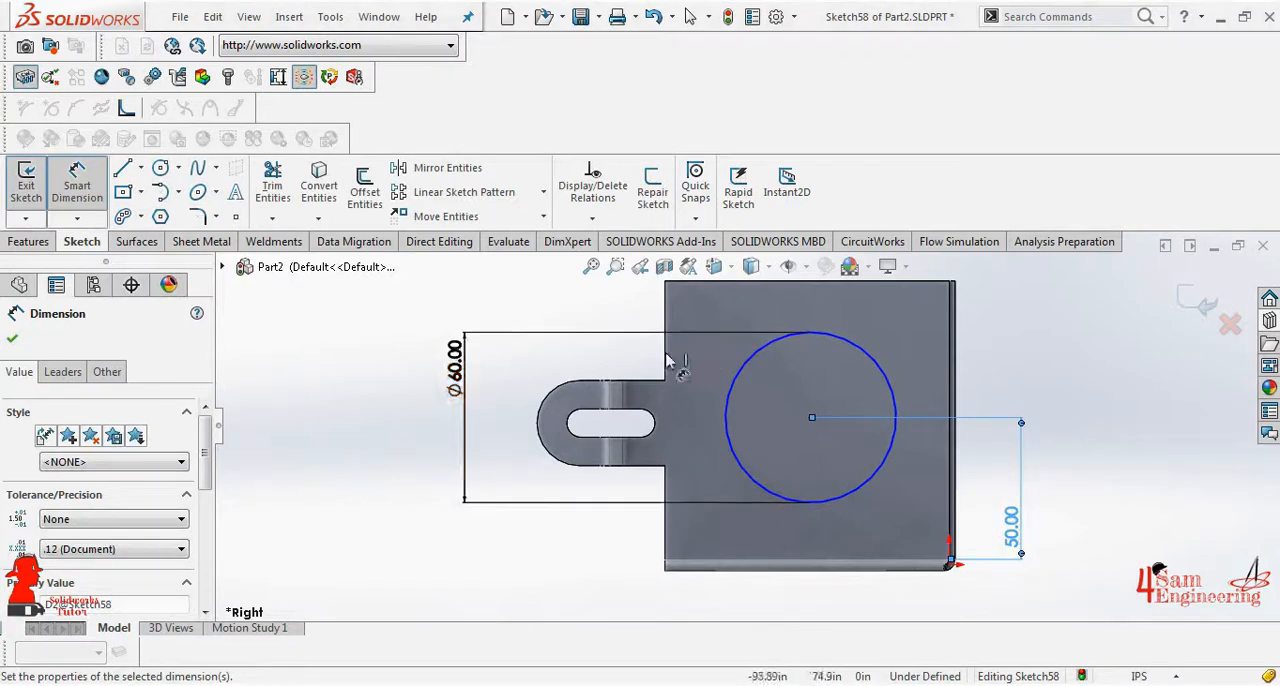
click(666, 357)
click(812, 418)
scroll(718, 306, up, 1)
click(721, 298)
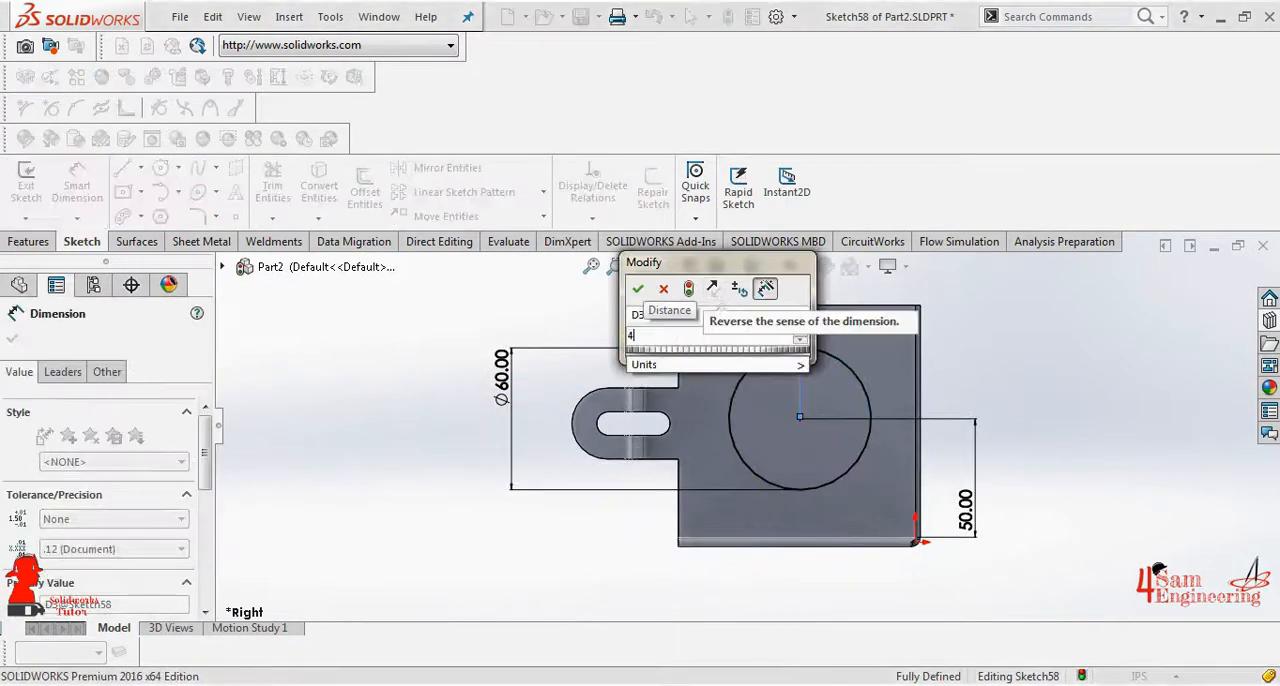
text(40)
key(Return)
- Draw a vertical and a horizontal line across the full diameter of the 60 in circle
key(l)
click(772, 349)
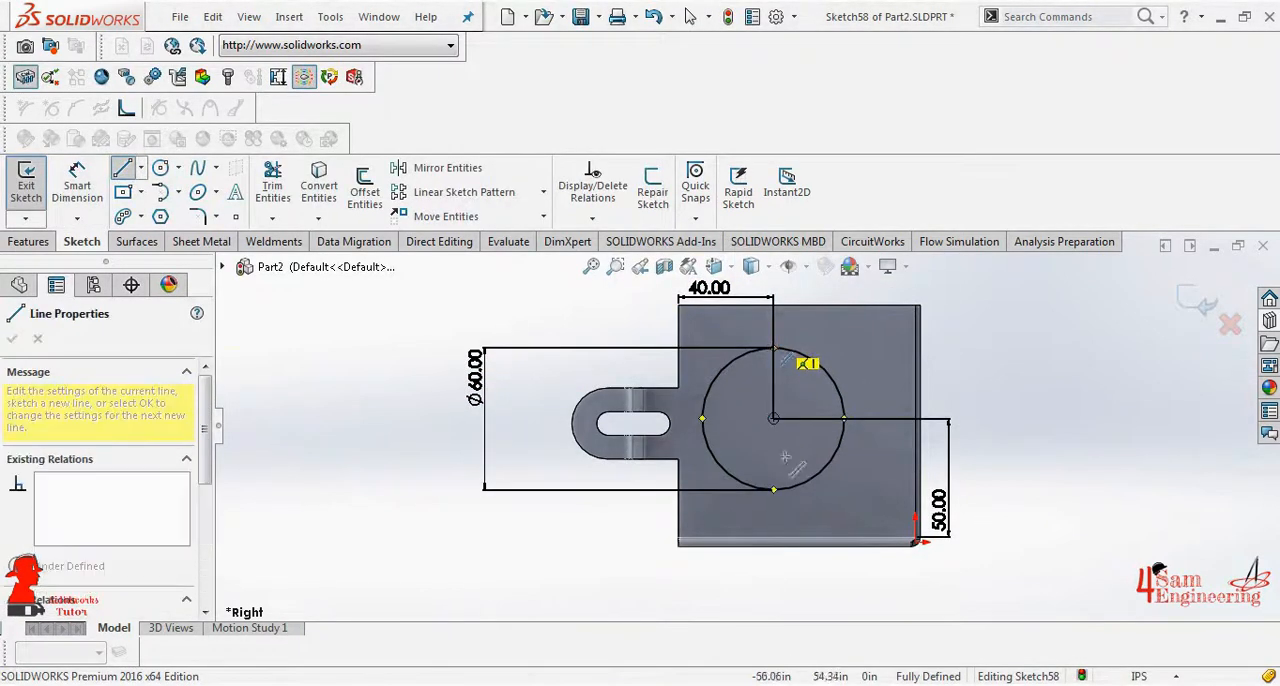
click(772, 490)
right_click(772, 490)
click(790, 491)
click(702, 418)
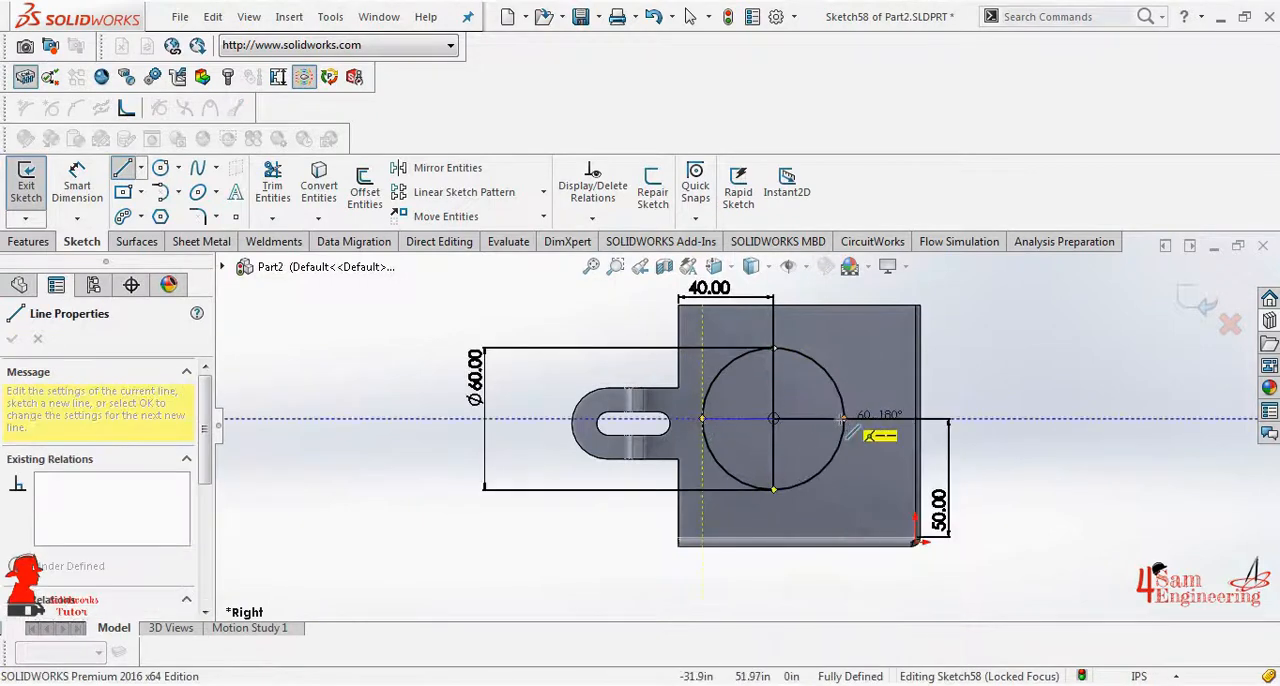
click(845, 418)
key(Escape)
- Add a concentric circle inside the 60 in circle and dimension its diameter to 45 in
key(c)
click(772, 418)
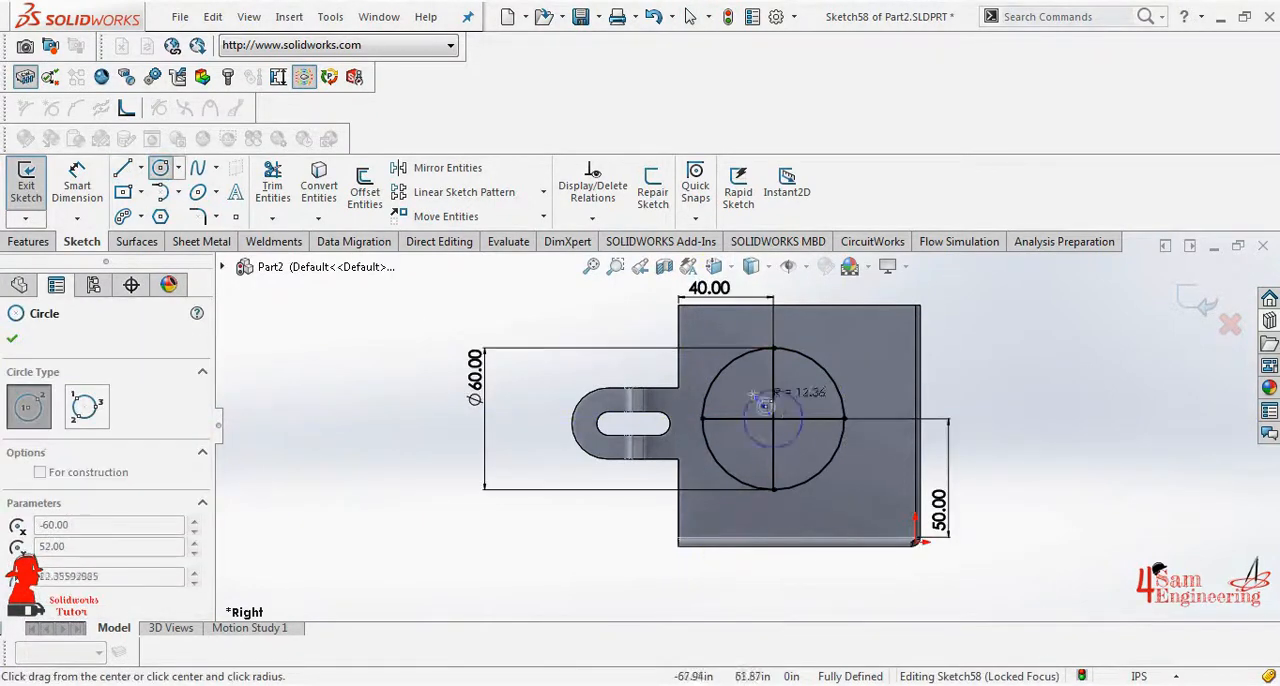
click(737, 371)
click(714, 404)
click(524, 414)
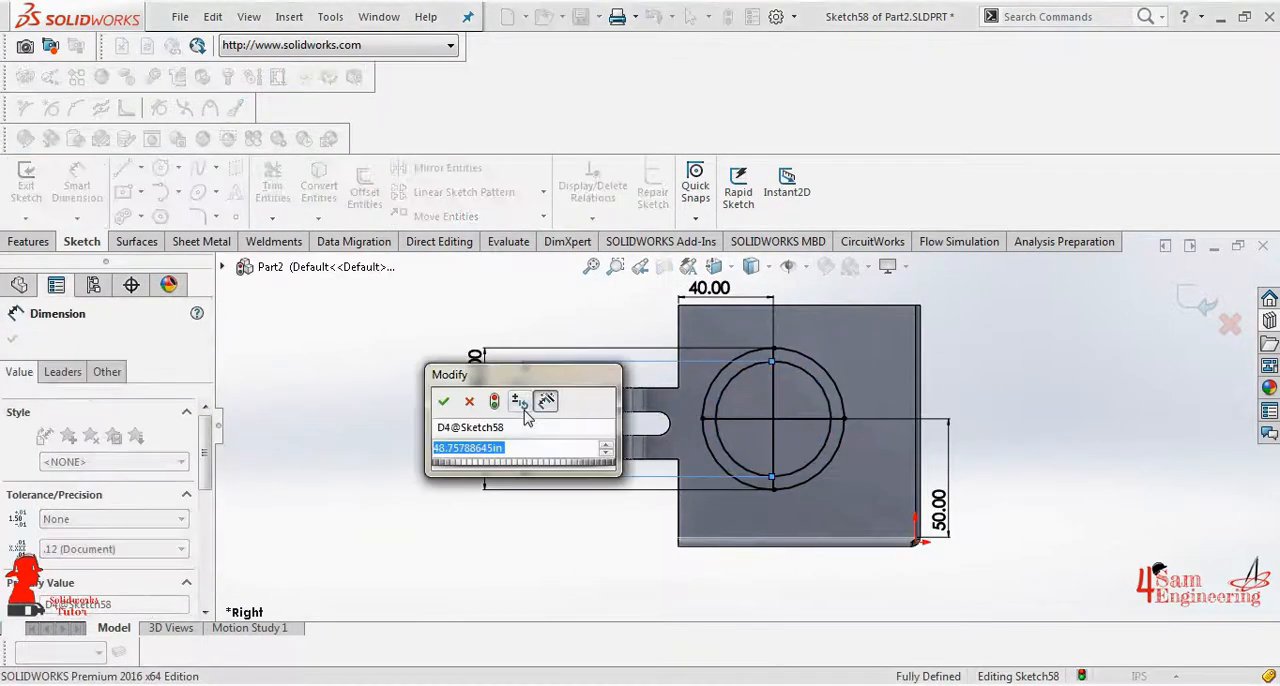
text(45)
key(Return)
key(Escape)
- Add another concentric circle inside the 45 in circle and dimension its diameter to 30 in
click(160, 167)
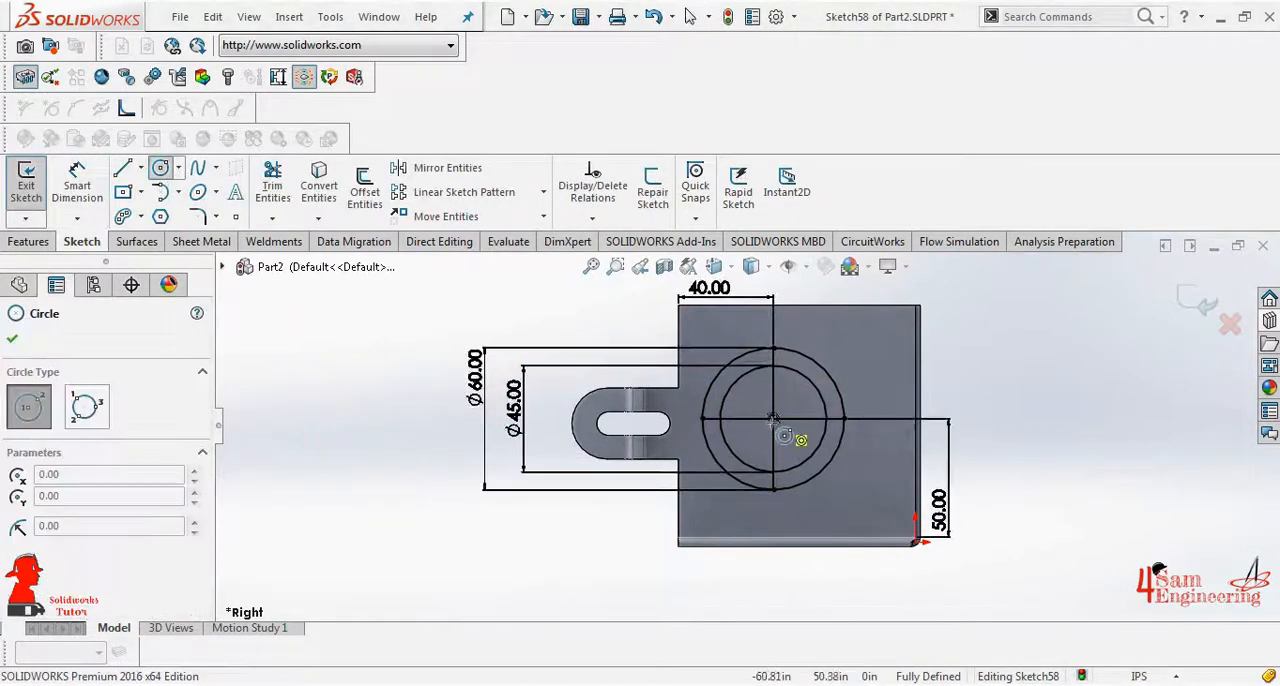
click(772, 418)
click(800, 437)
key(Escape)
click(77, 180)
click(755, 403)
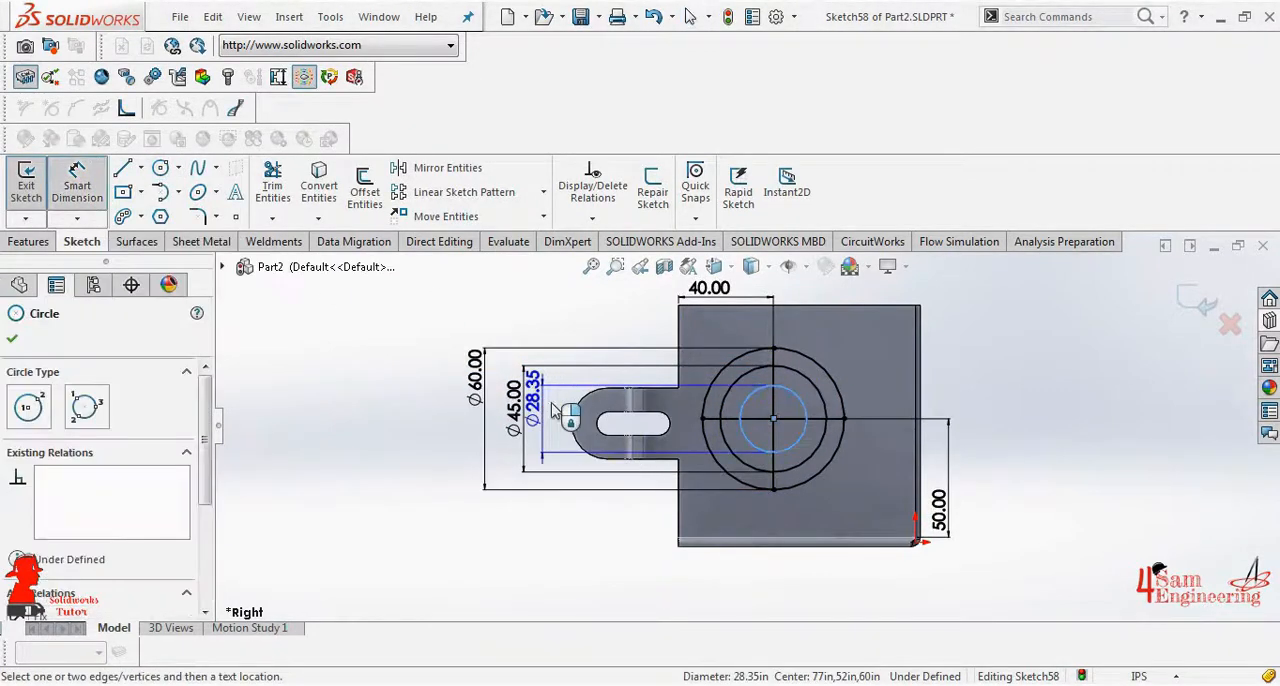
click(538, 400)
text(30)
key(Return)
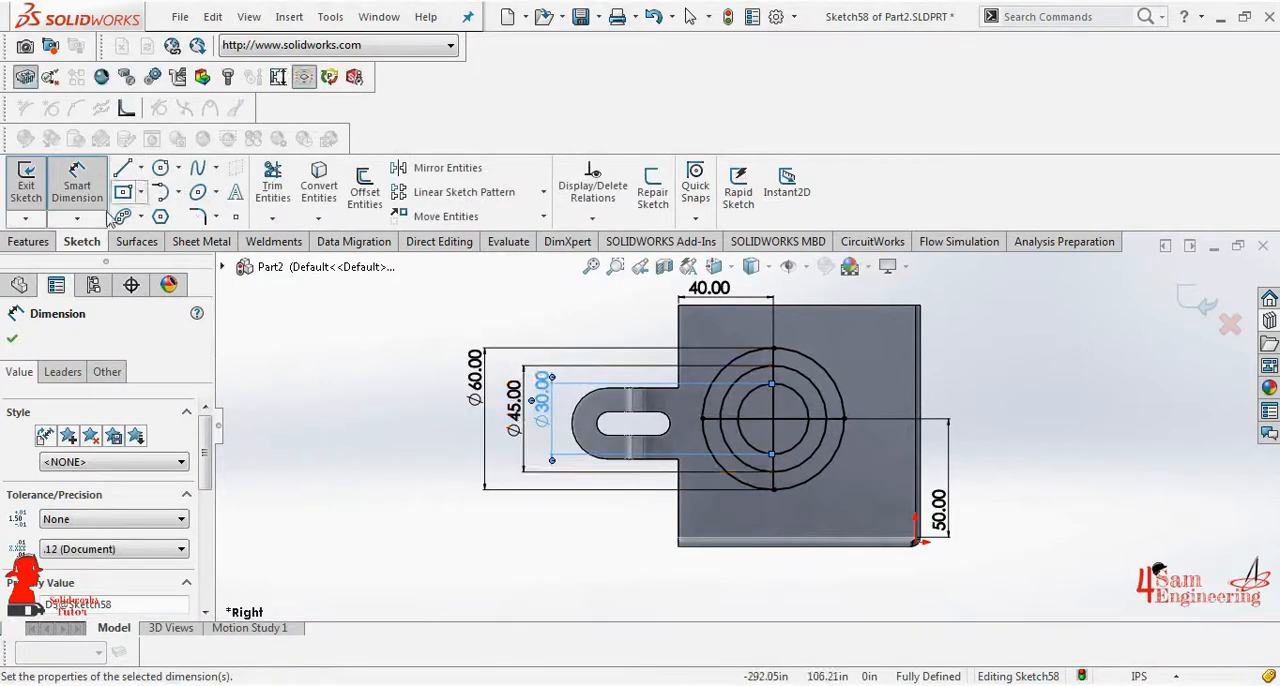
- Add the innermost concentric circle with a 15 in diameter and finish the sketch
click(160, 167)
click(773, 418)
click(763, 405)
right_click(763, 405)
click(803, 425)
right_drag(783, 420, 778, 378)
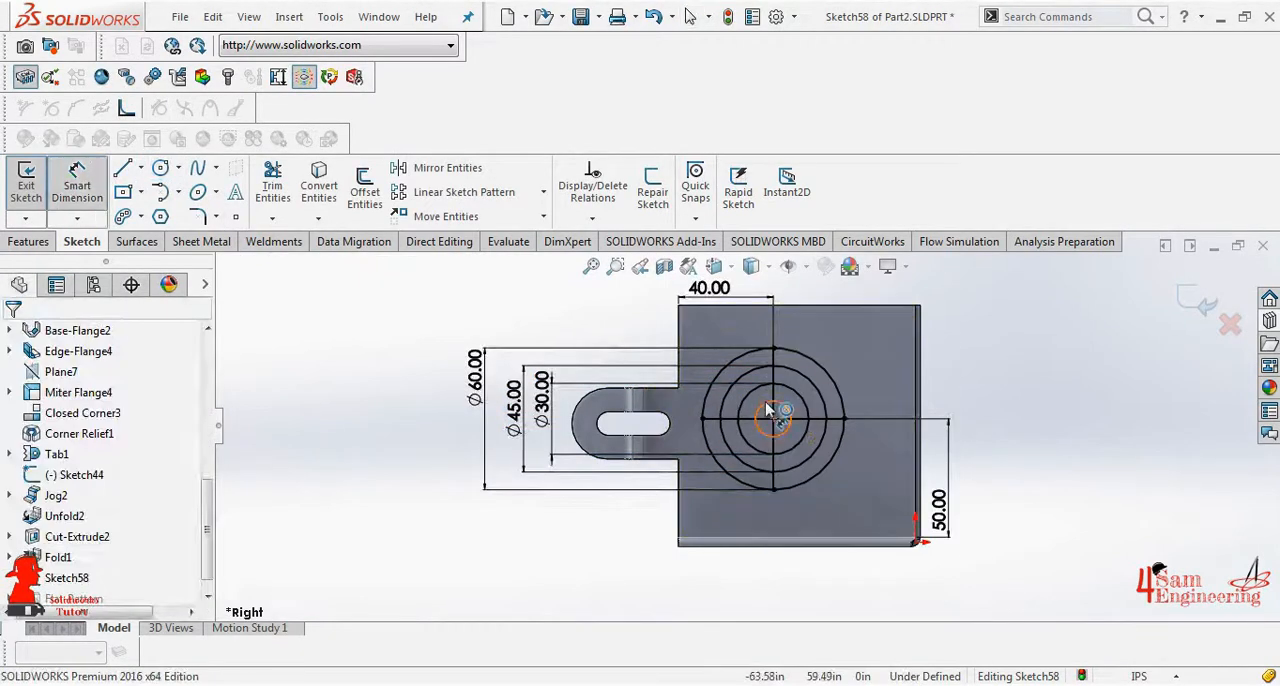
click(767, 404)
click(646, 426)
text(15)
key(Return)
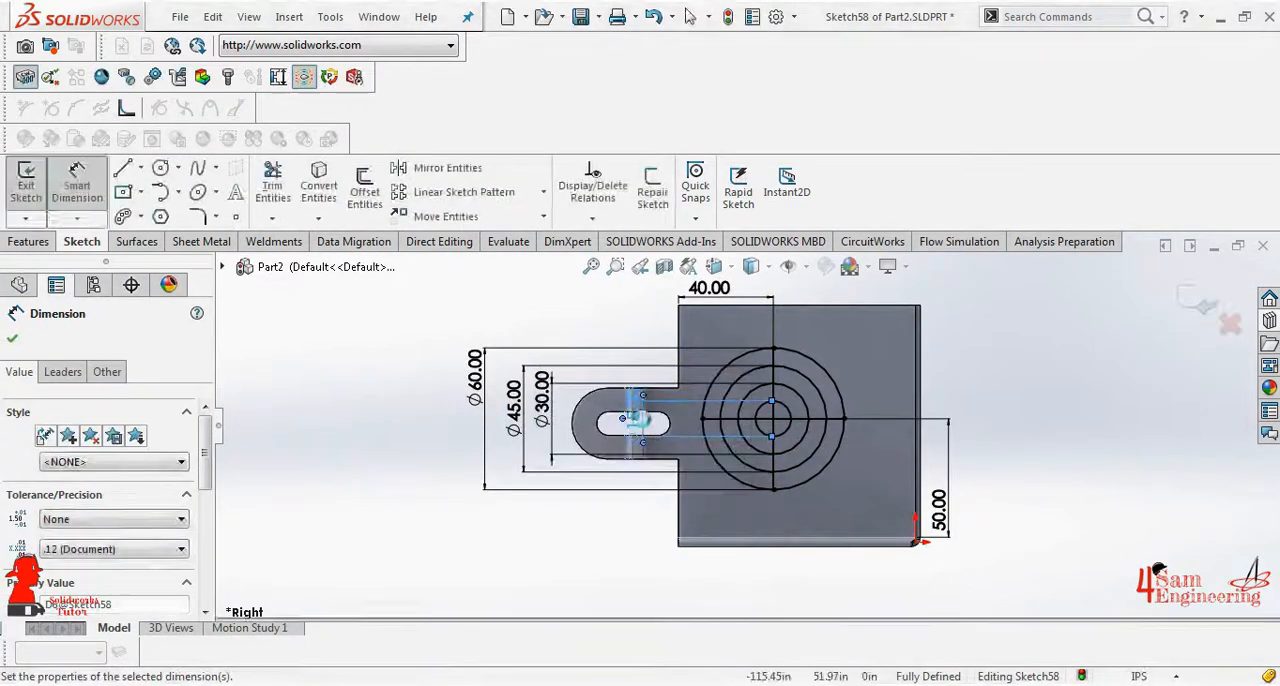
click(1194, 302)
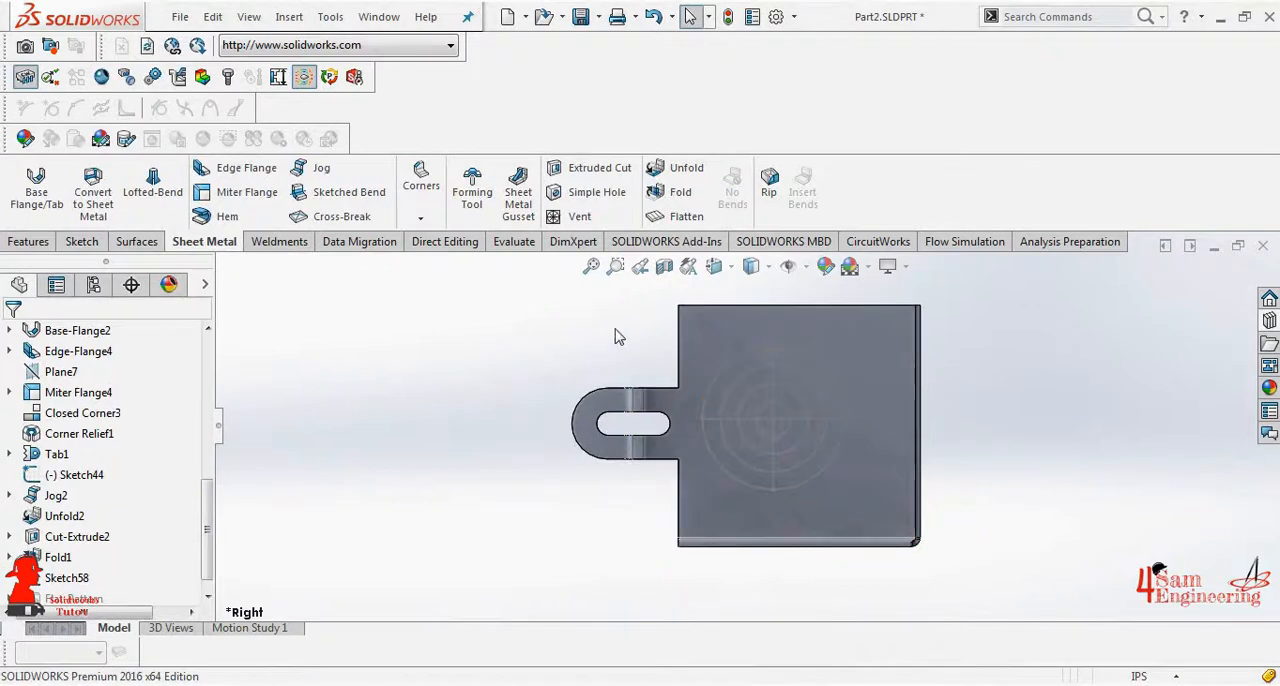
- Start a vent with the 60 in circle as boundary and the two crossing lines as ribs, 2 in wide
click(578, 217)
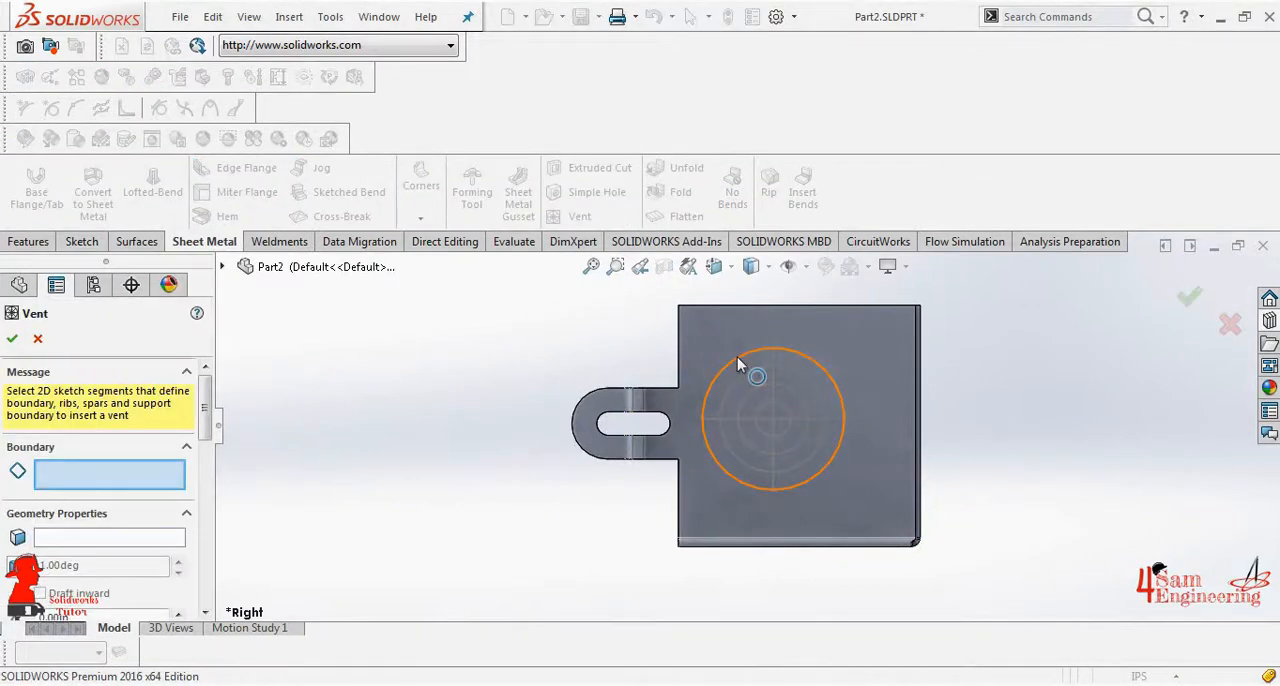
click(738, 362)
scroll(192, 512, down, 5)
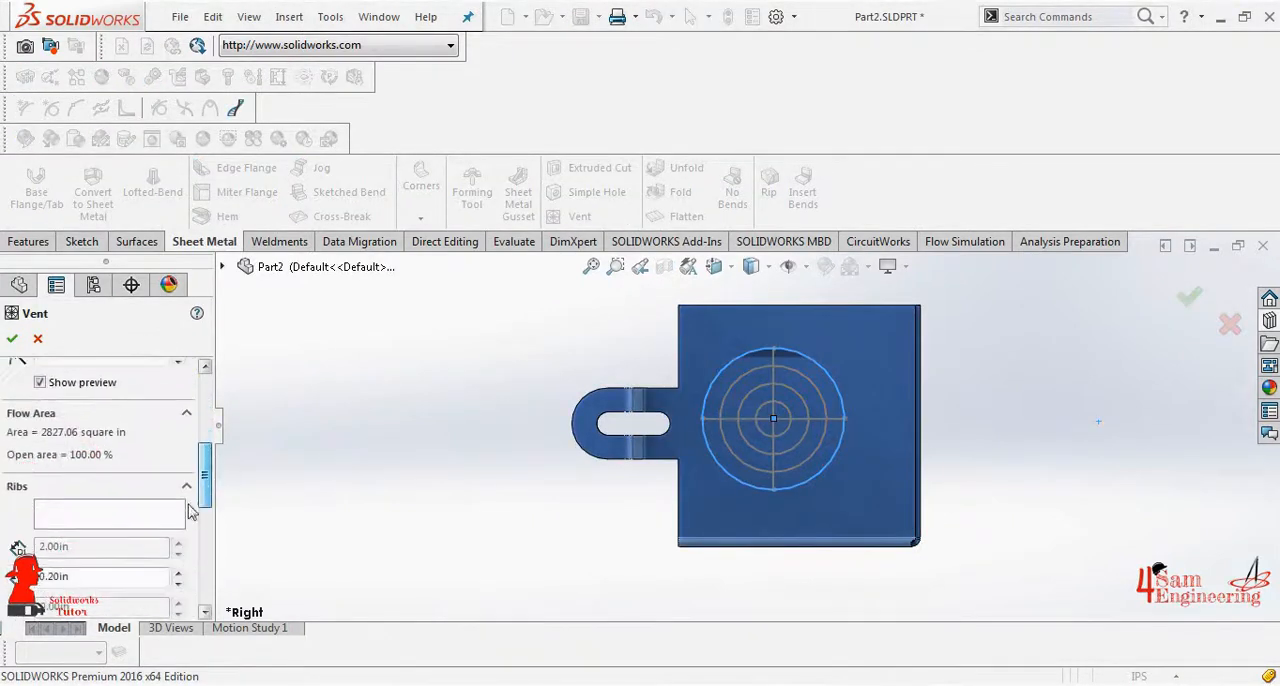
click(132, 516)
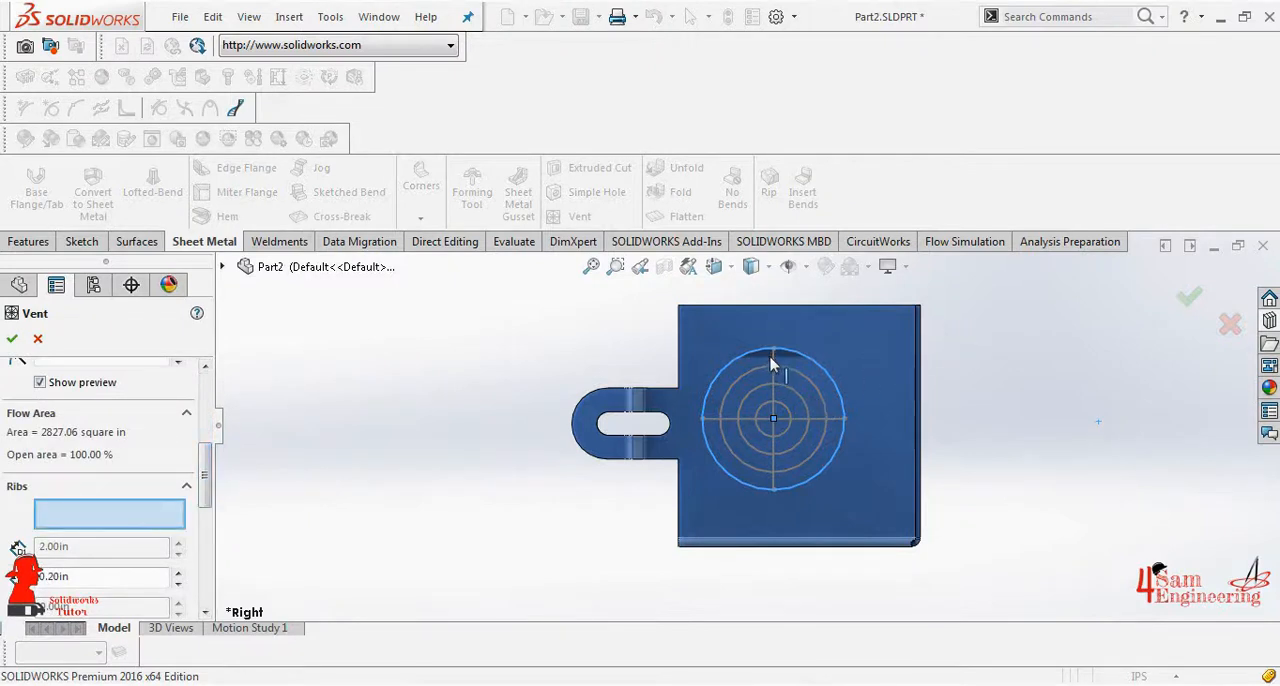
click(820, 419)
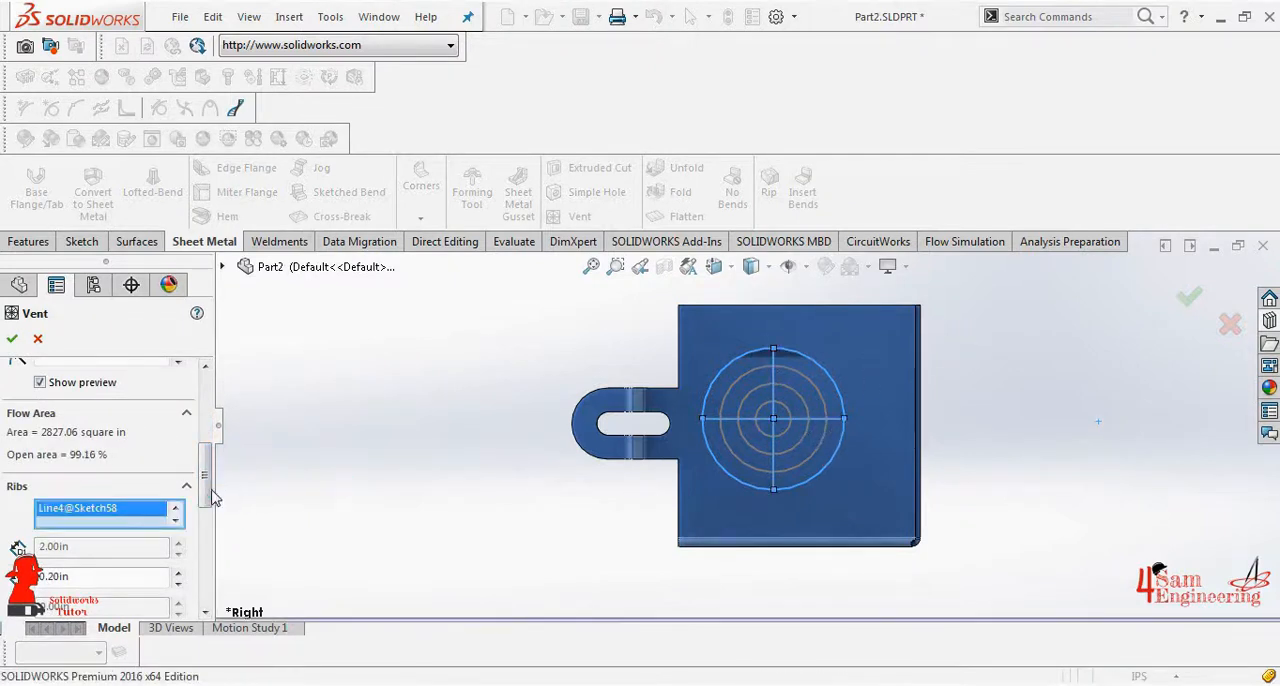
drag(207, 490, 207, 517)
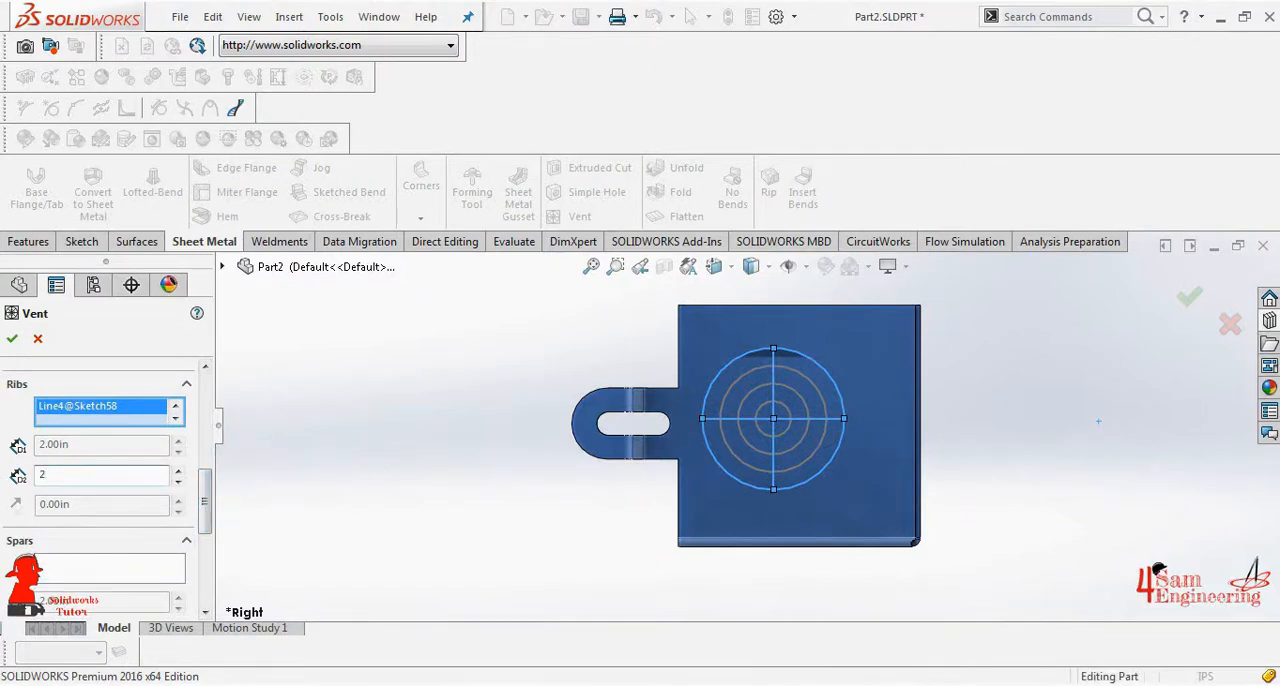
- Use the 45 in and 30 in circles as the vent's spars with a 2 in width
click(133, 575)
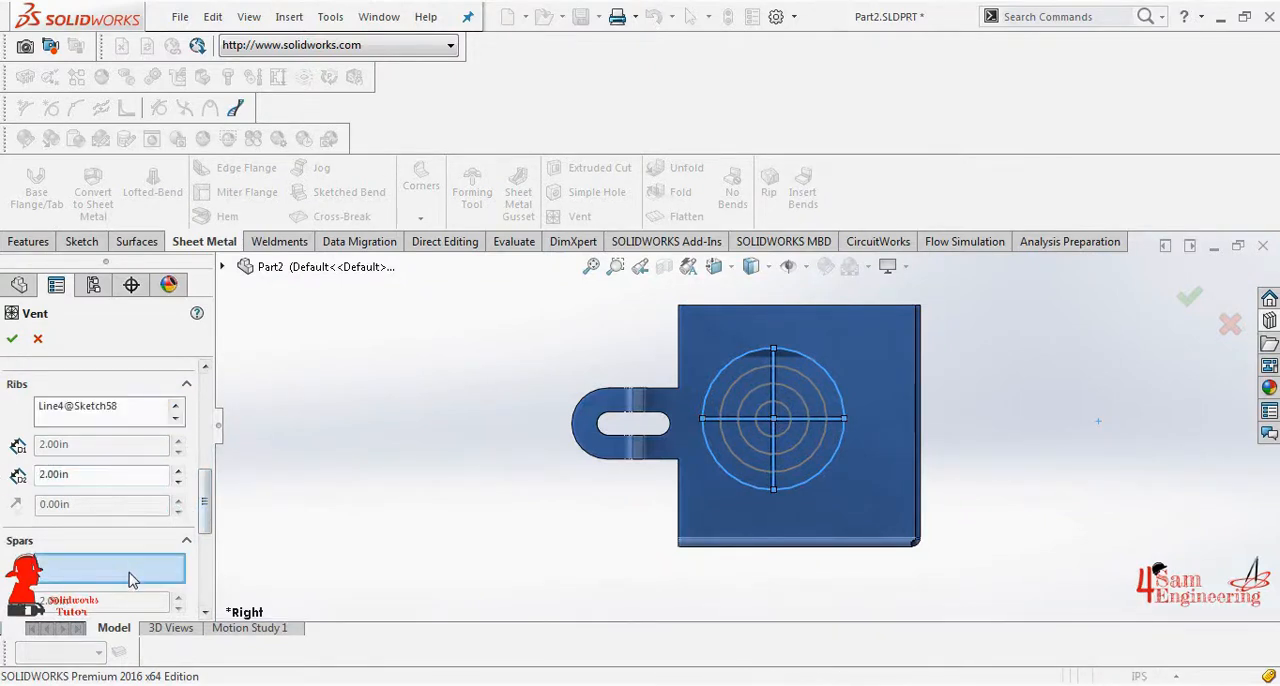
click(812, 381)
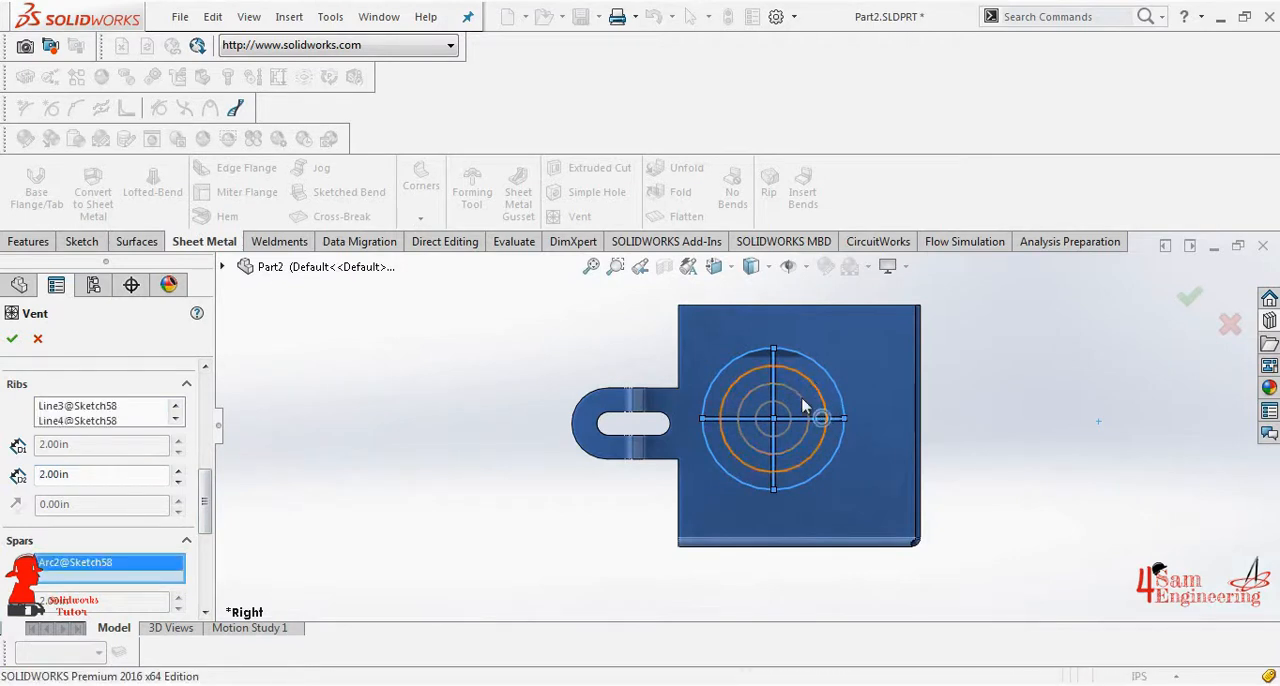
click(802, 397)
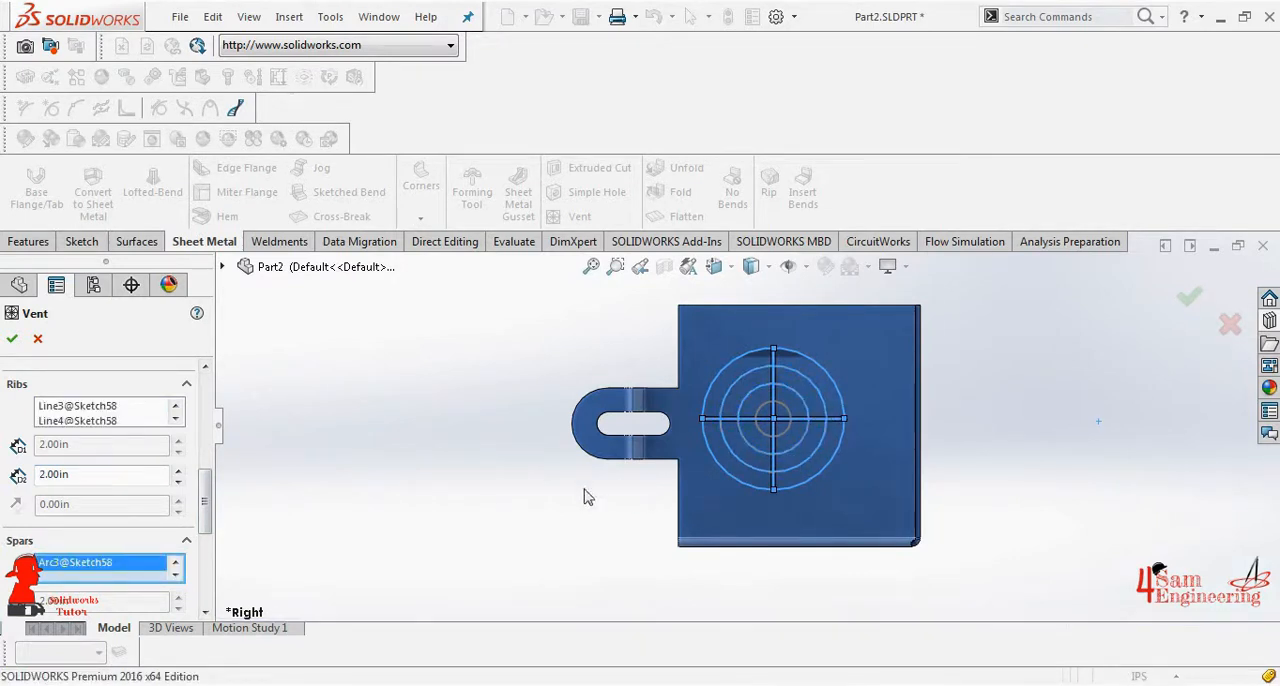
drag(210, 508, 212, 524)
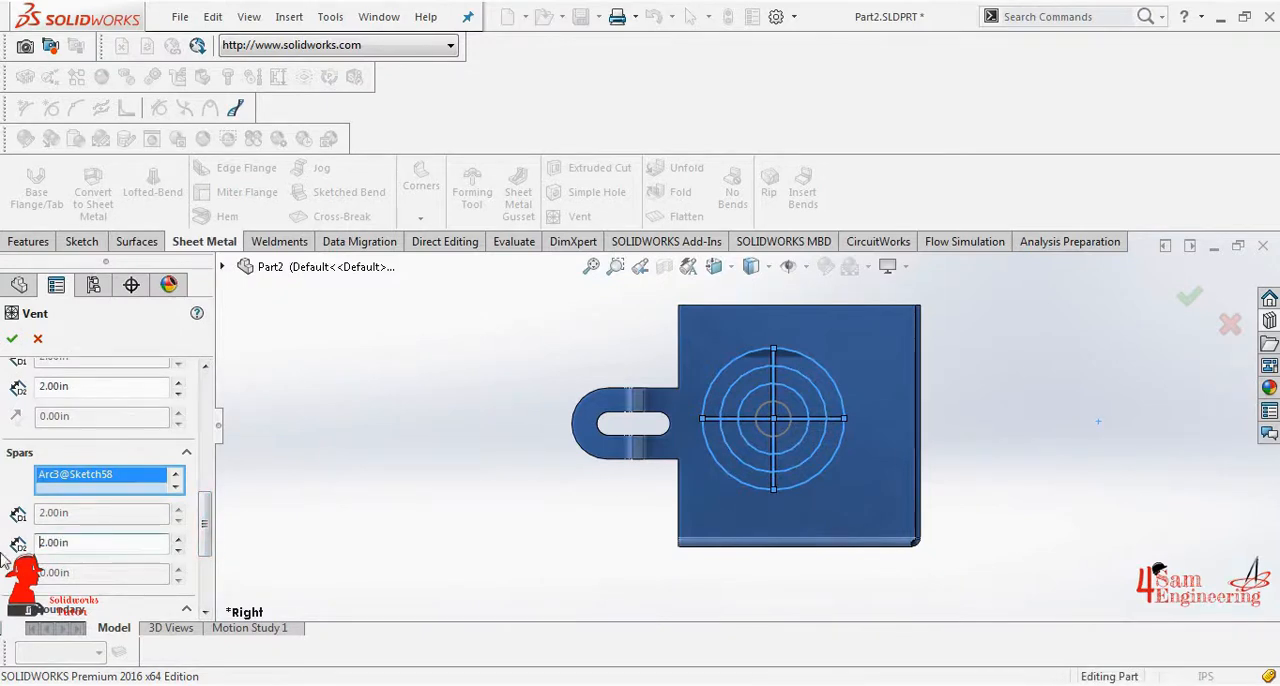
scroll(157, 549, down, 3)
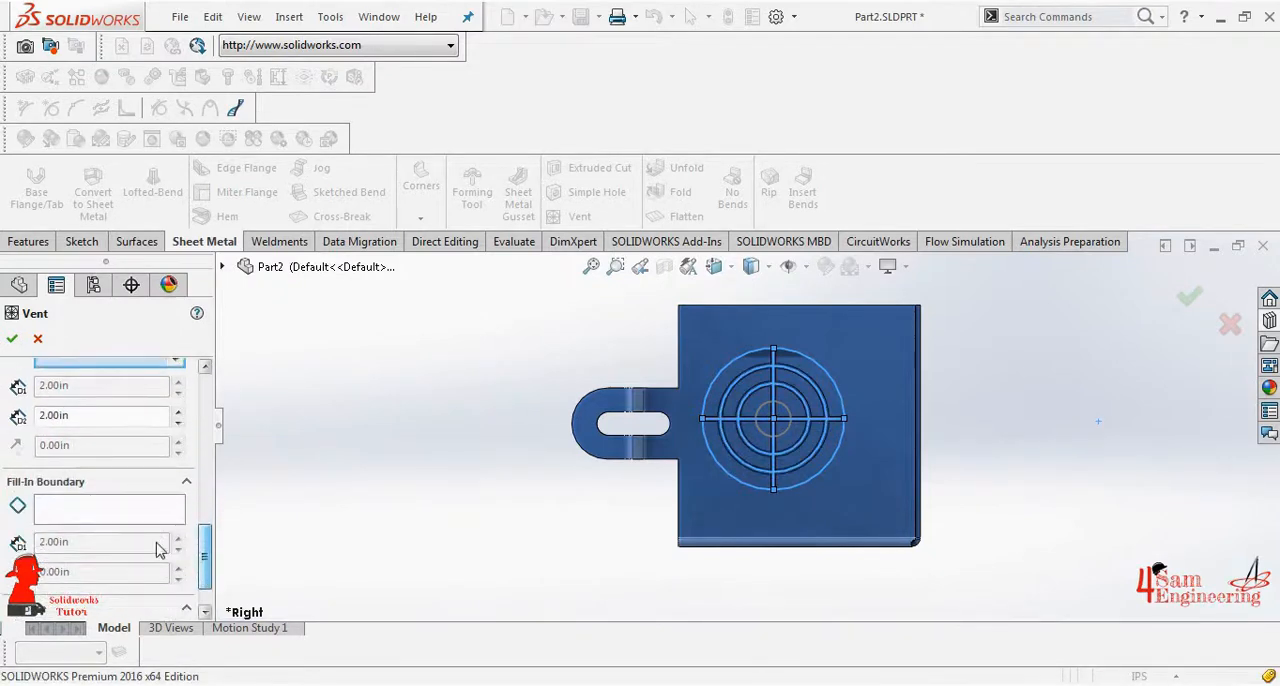
- Set the innermost circle as the vent's fill-in boundary and create the vent
click(135, 516)
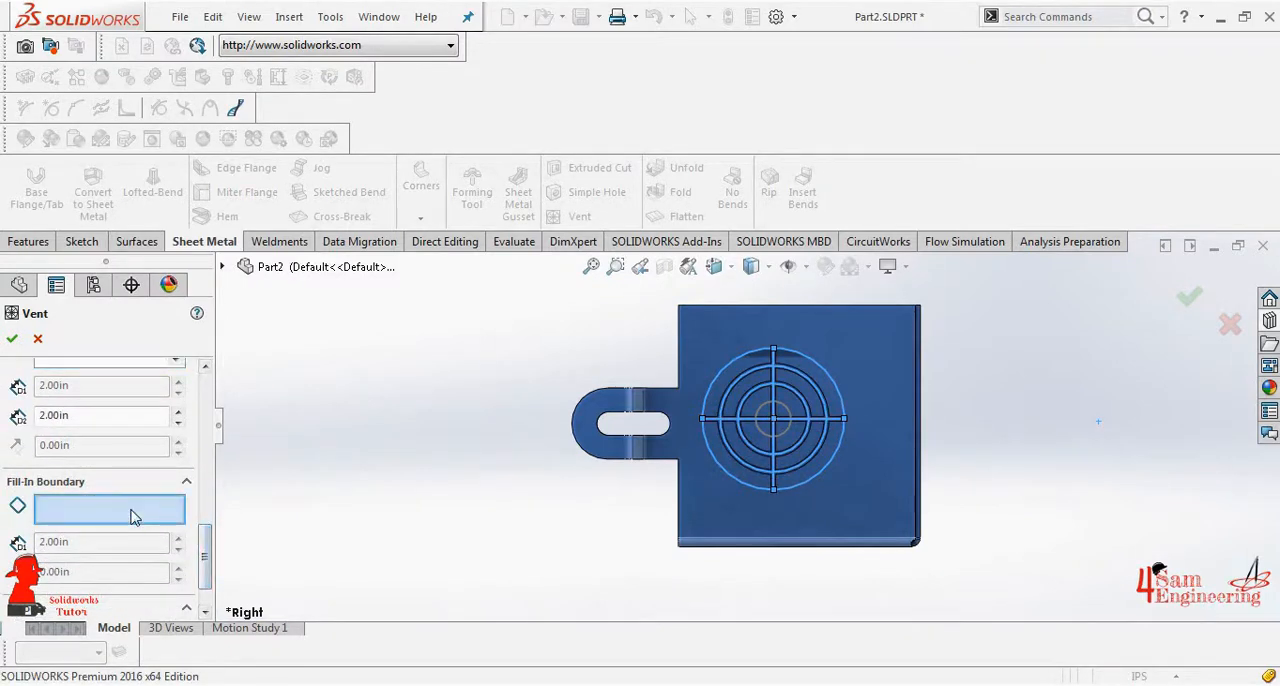
click(784, 415)
scroll(100, 450, up, 10)
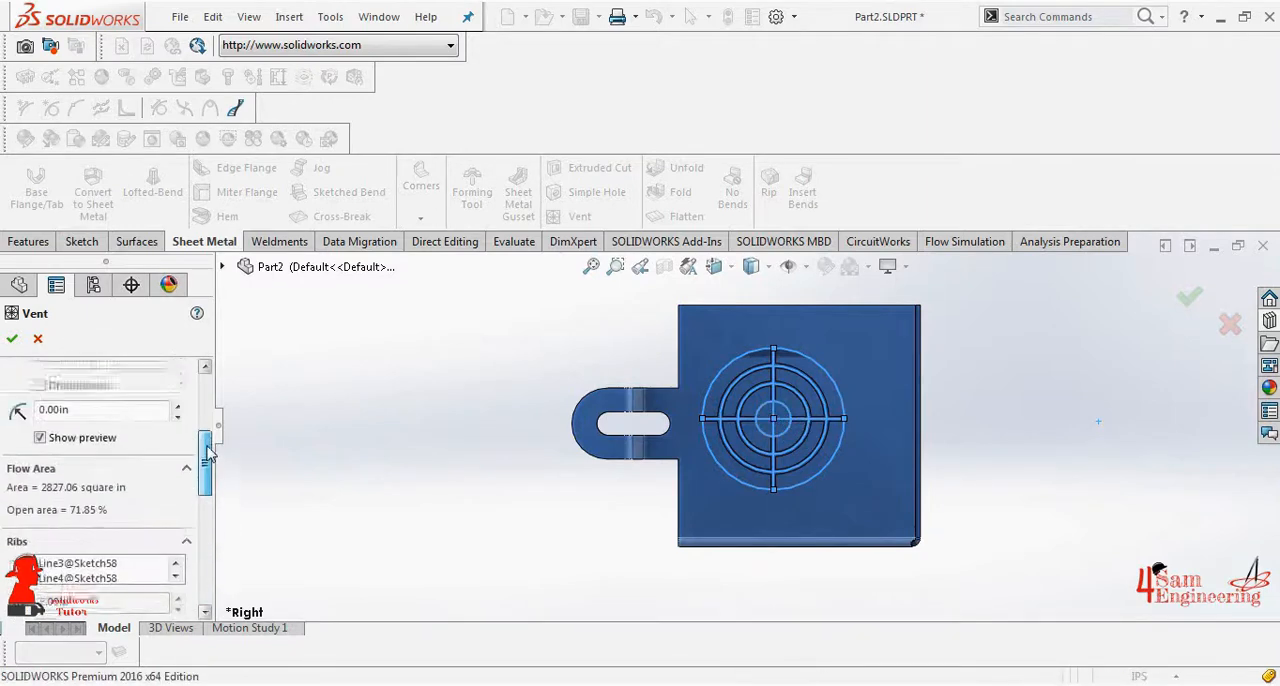
click(12, 339)
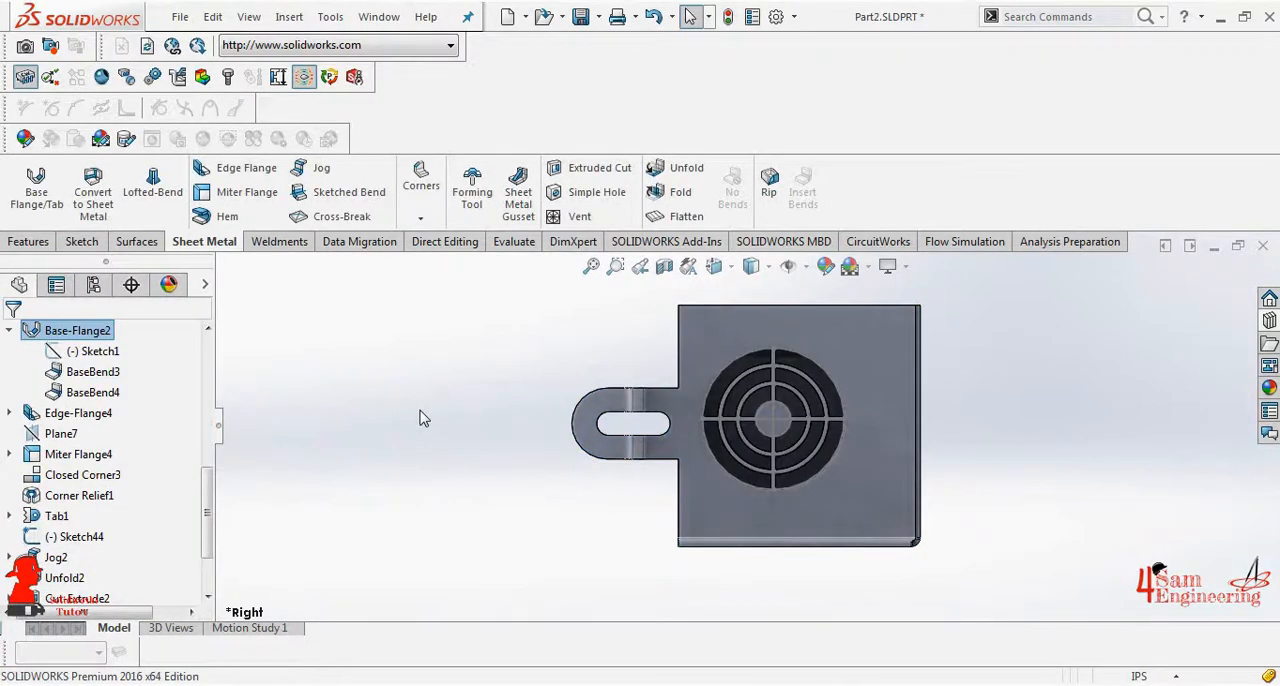
middle_drag(420, 418, 1050, 396)
scroll(200, 524, down, 2)
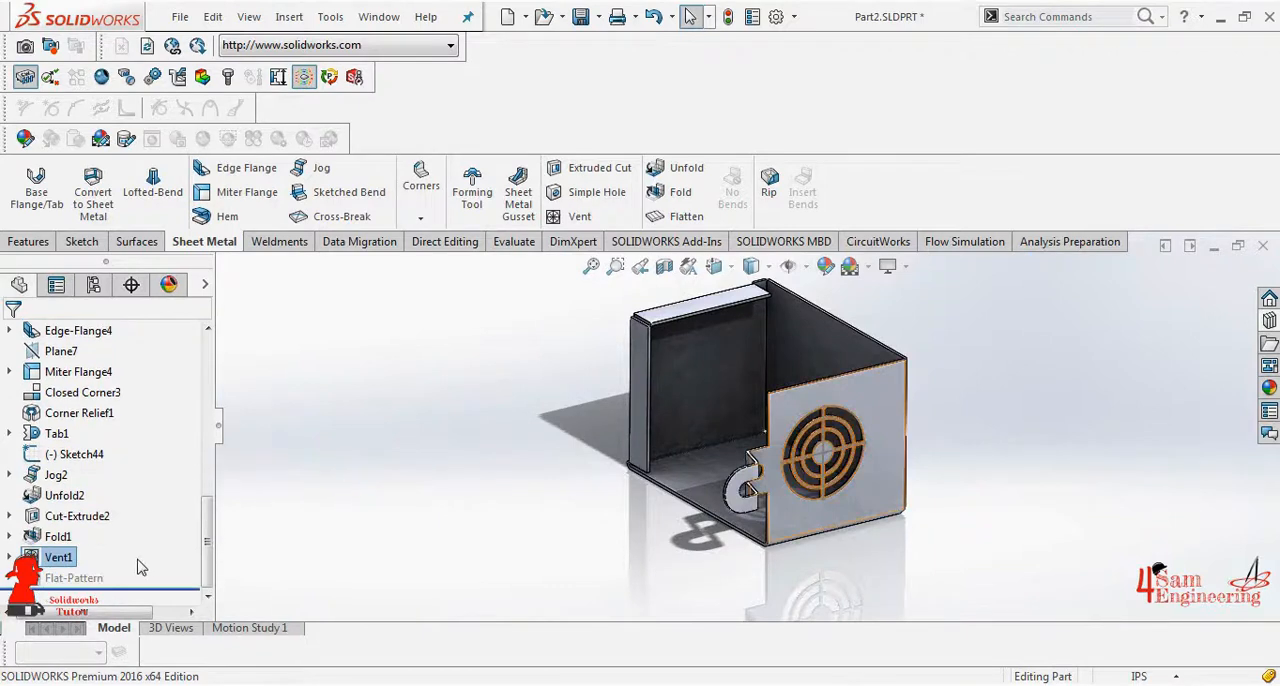
click(62, 578)
click(471, 494)
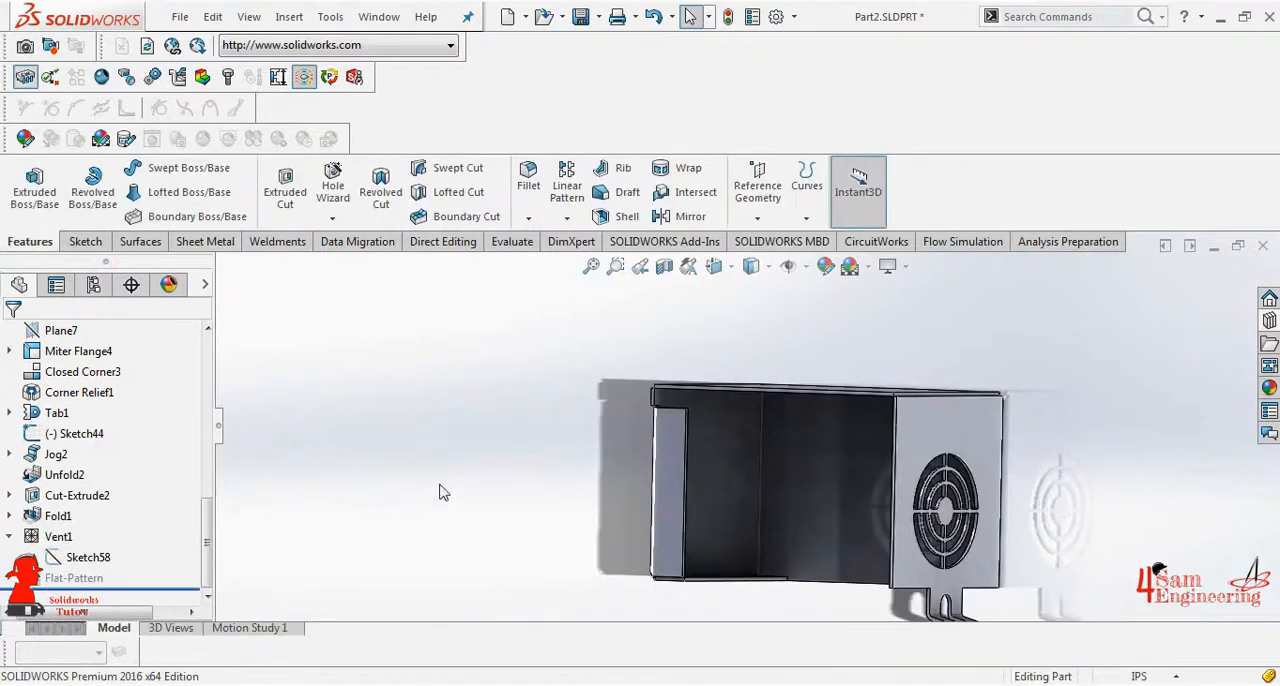
- Start a sketch on the inner floor face of the box's base flange and orient it to the Top view
click(814, 457)
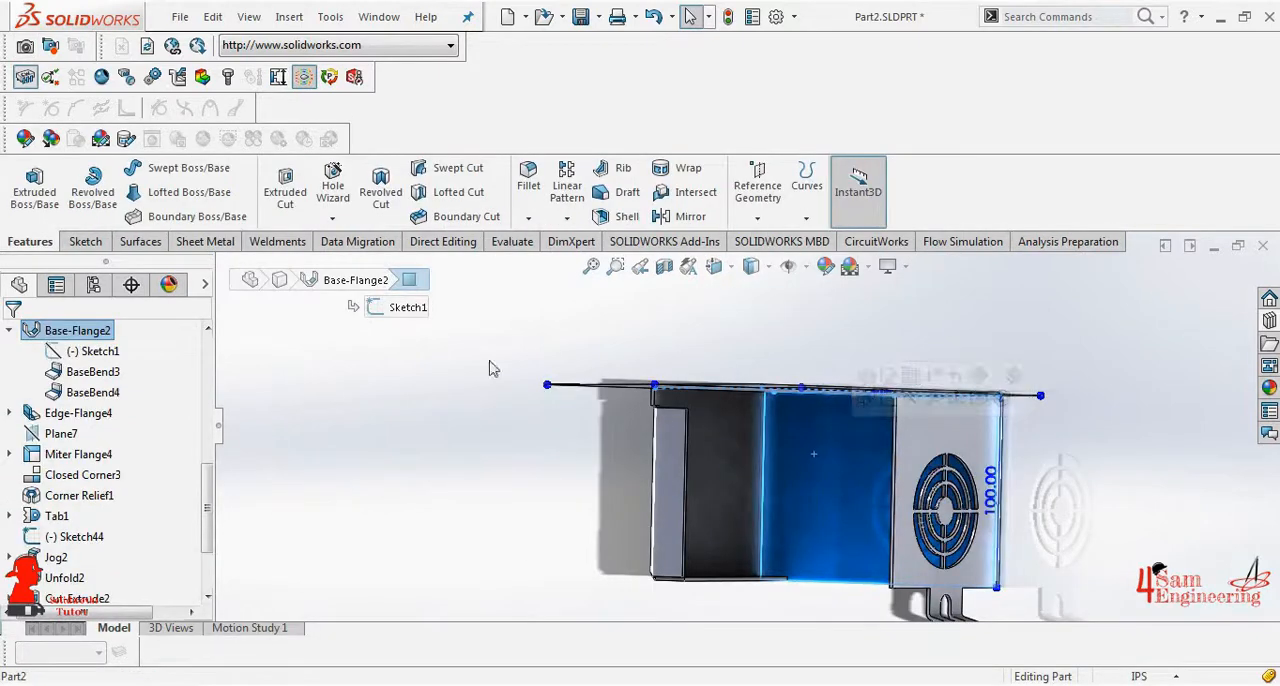
click(205, 241)
click(30, 185)
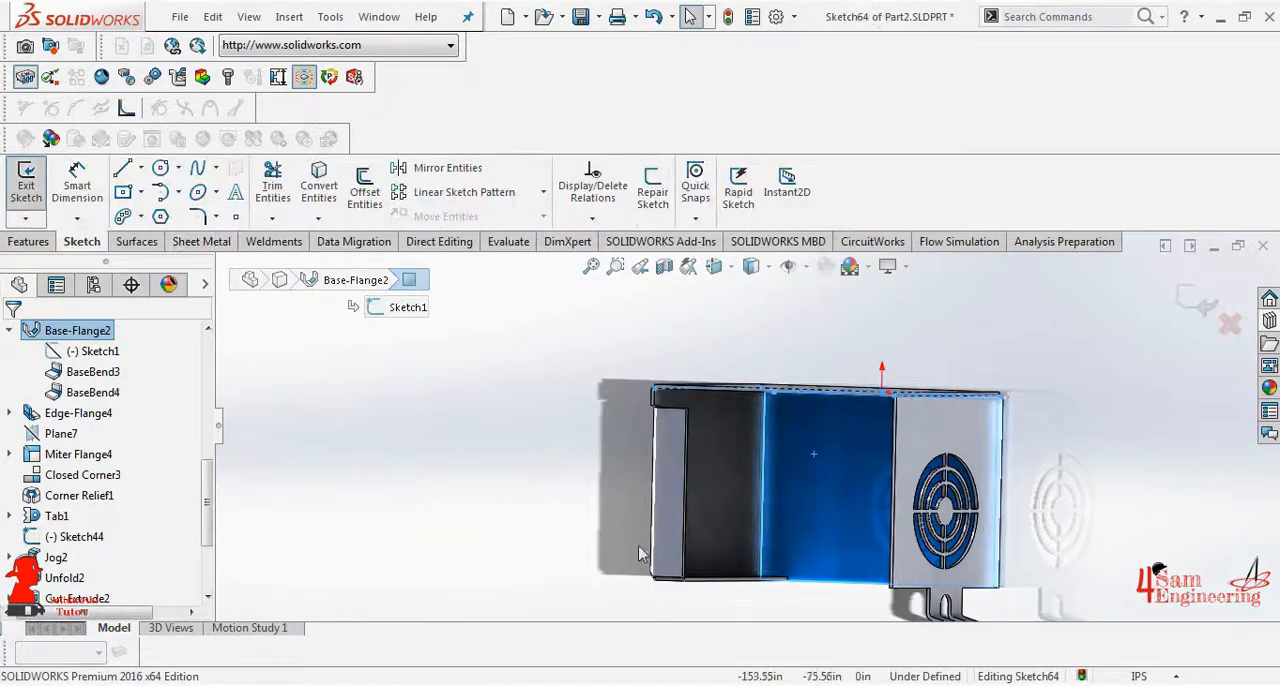
scroll(602, 541, up, 2)
click(714, 267)
click(661, 483)
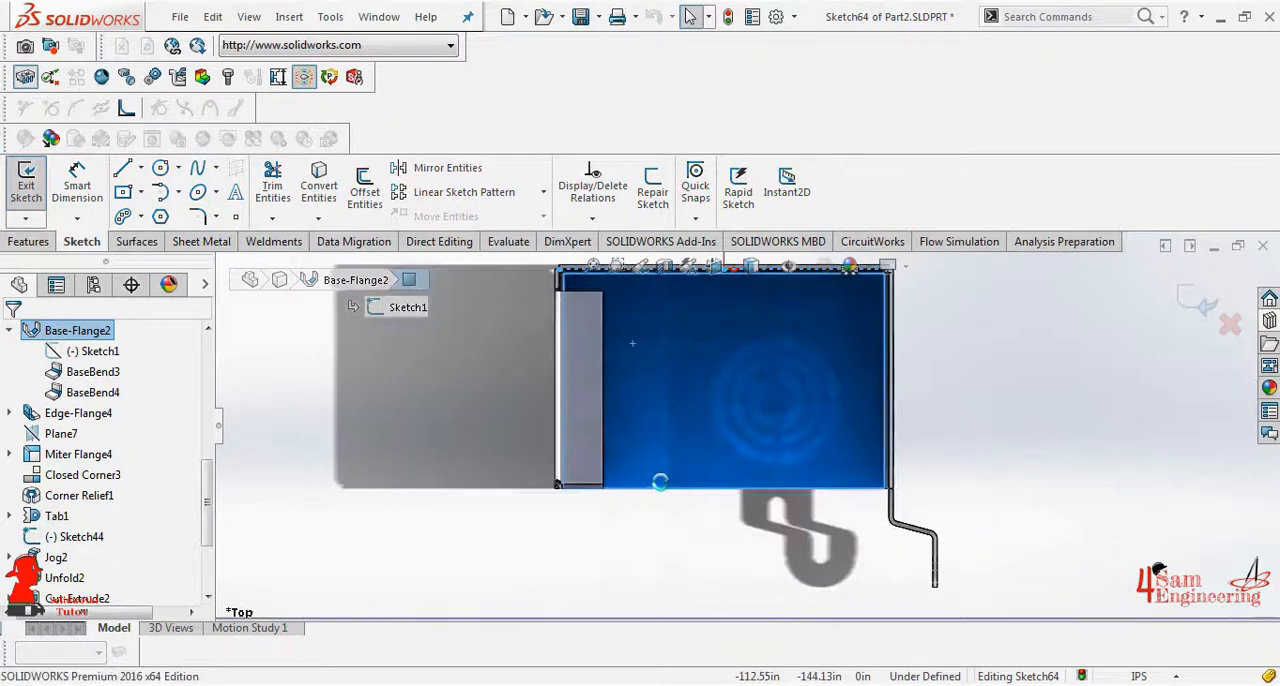
- Draw a corner rectangle about 90.5 in high on the floor, slightly inside the floor's edges
click(123, 192)
click(41, 419)
click(584, 283)
click(869, 482)
right_click(871, 487)
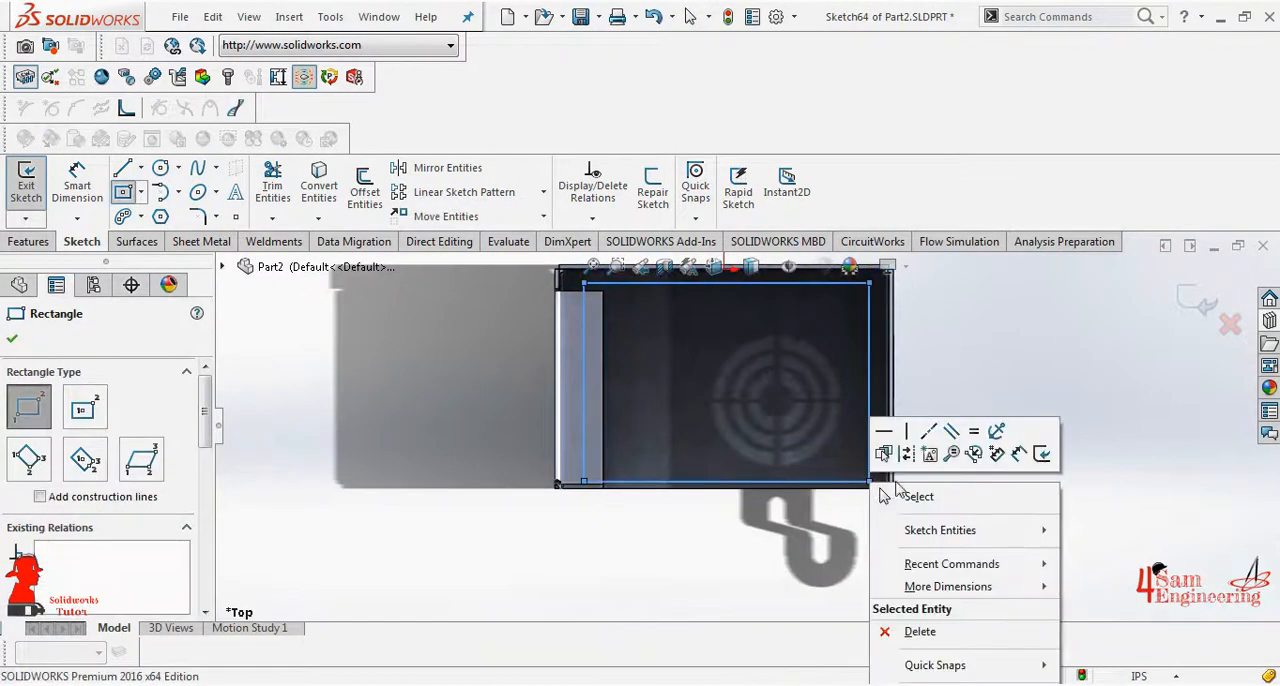
click(866, 479)
- Dimension the rectangle's right side to 7 in from the right wall
click(77, 186)
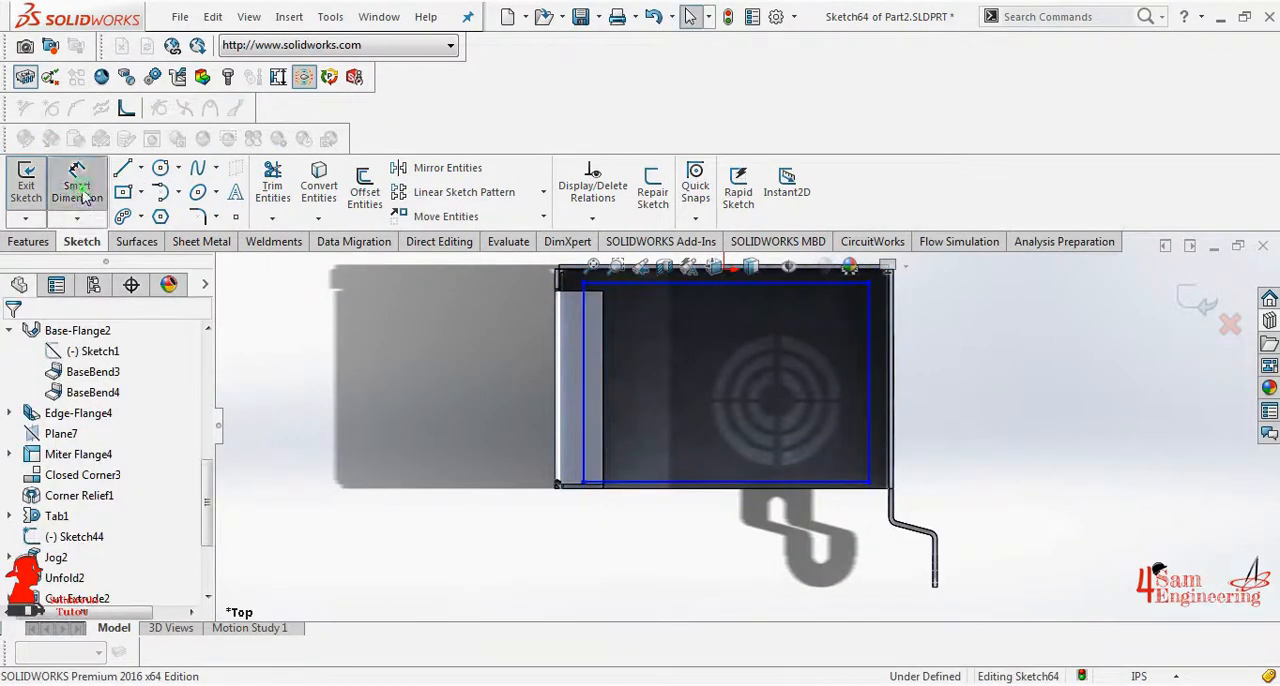
click(870, 330)
click(966, 340)
text(7.06414466in)
key(Return)
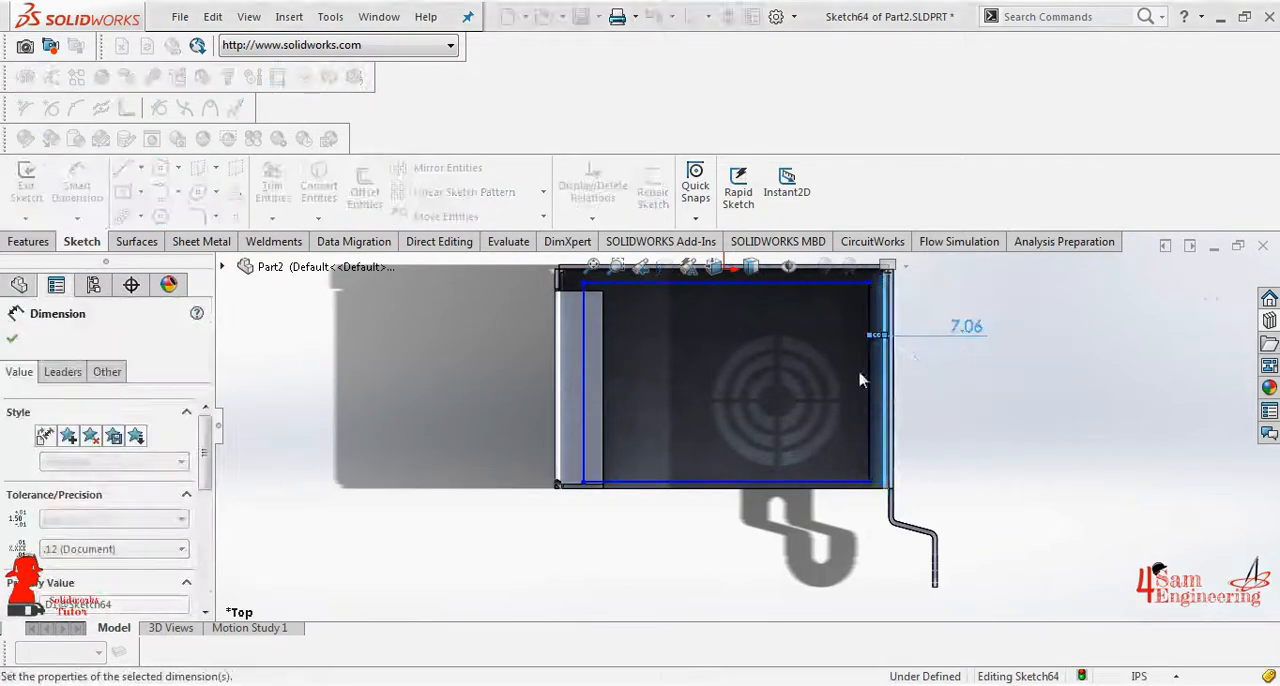
- Dimension the rectangle's left side to 7 in from the box's left wall
click(584, 410)
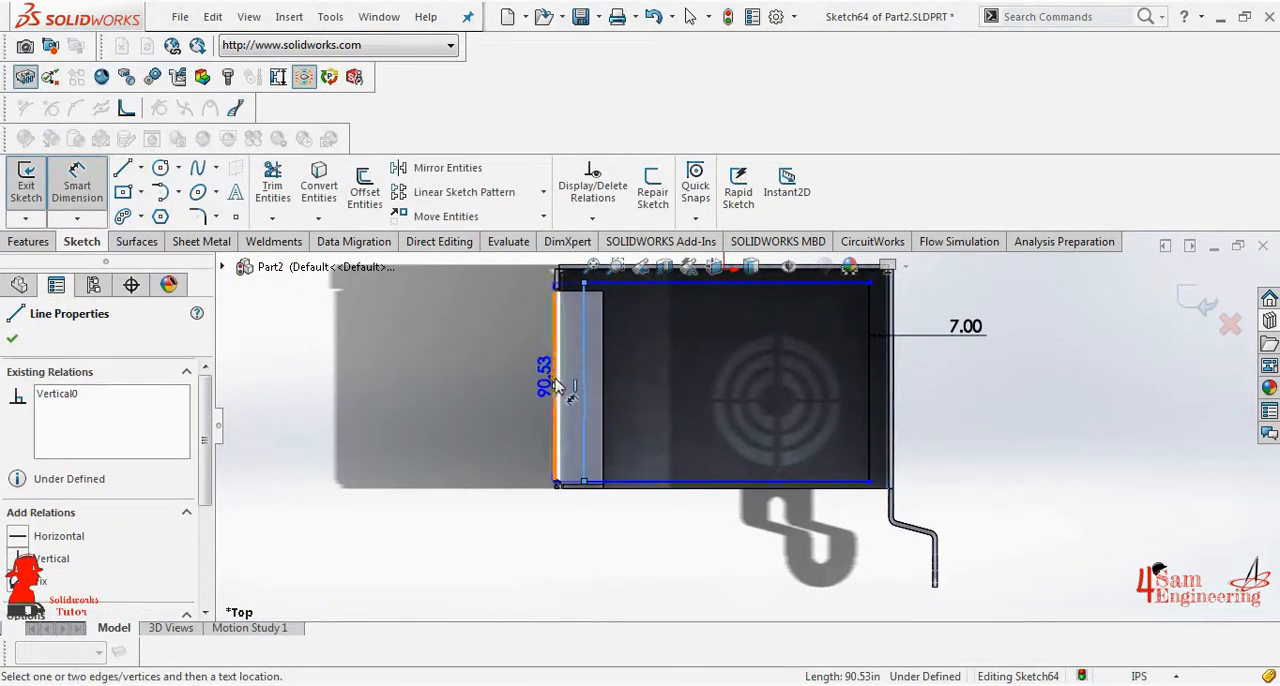
click(558, 387)
click(566, 532)
text(7)
key(Return)
- Dimension the rectangle's lower side to 3 in from the floor's lower edge
click(738, 481)
click(748, 488)
click(757, 544)
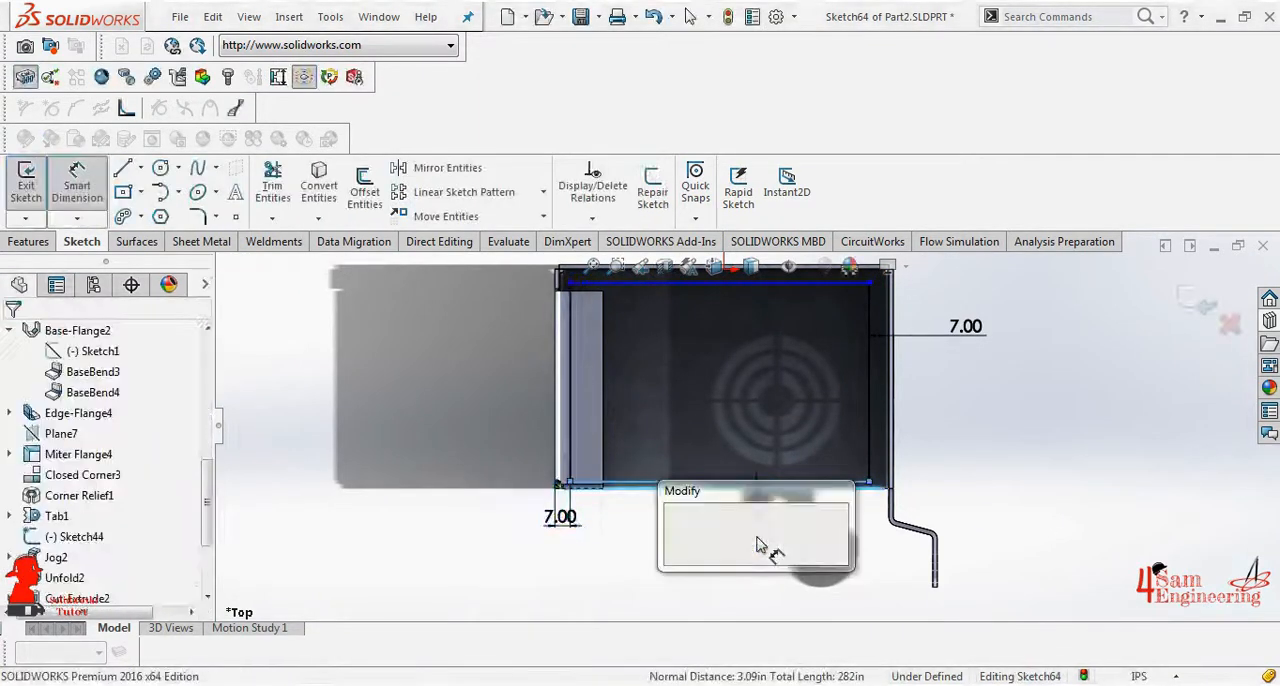
text(7)
key(Return)
- Dimension the rectangle's upper side to 3 in from the back wall and finish the sketch
scroll(862, 300, down, 3)
click(777, 366)
click(806, 341)
click(912, 350)
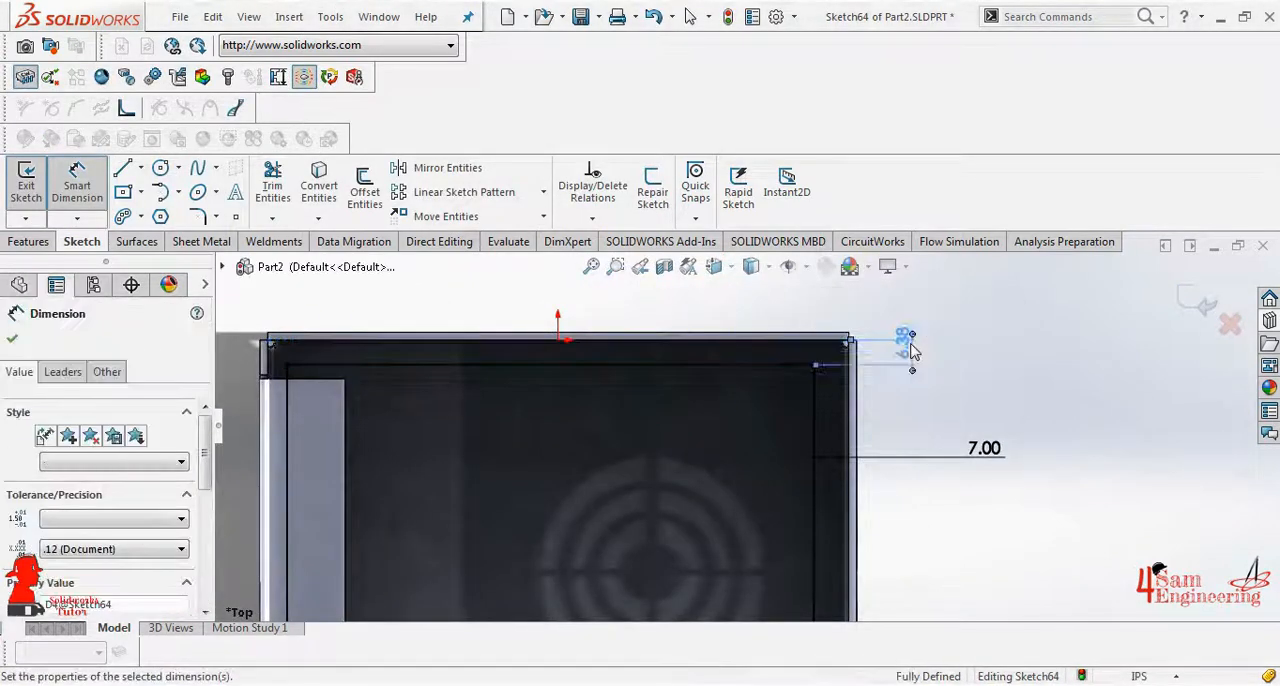
text(3)
key(Return)
click(12, 339)
scroll(500, 389, up, 4)
click(1195, 299)
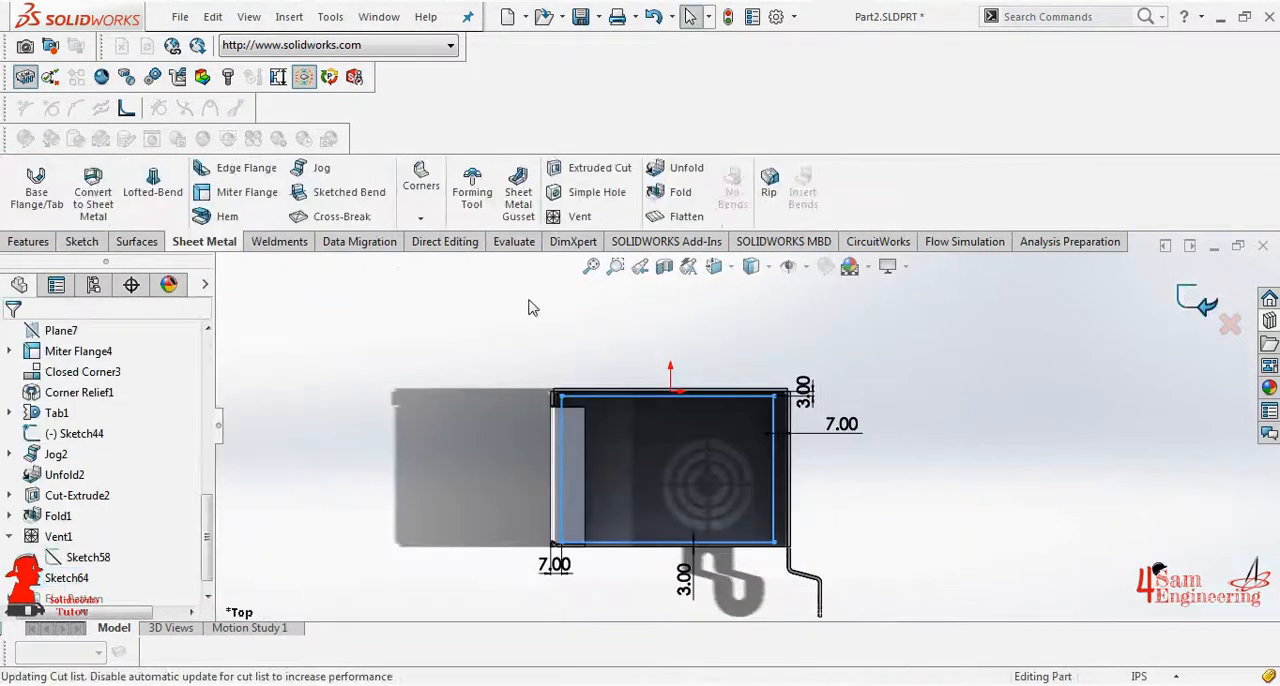
- Set up a perforation-style fill pattern with 8 in spacing, 46° stagger angle, 1 in margins and a six-sided polygon seed cut
click(40, 242)
click(566, 218)
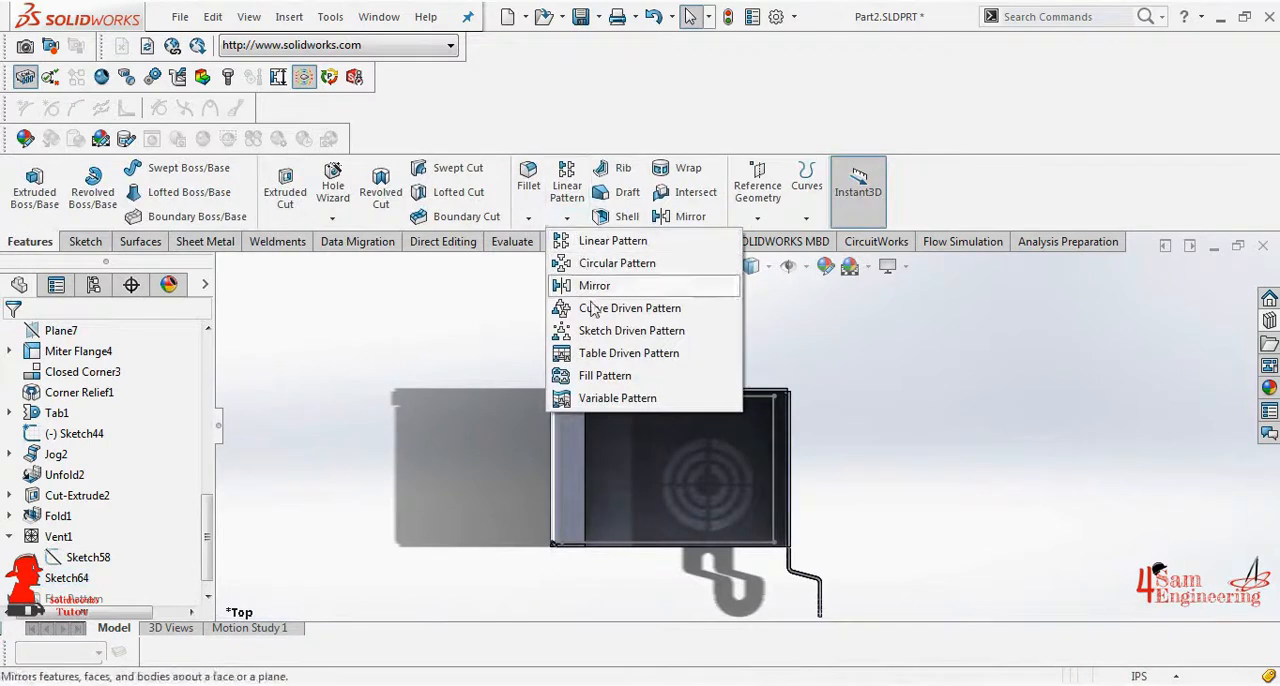
click(604, 375)
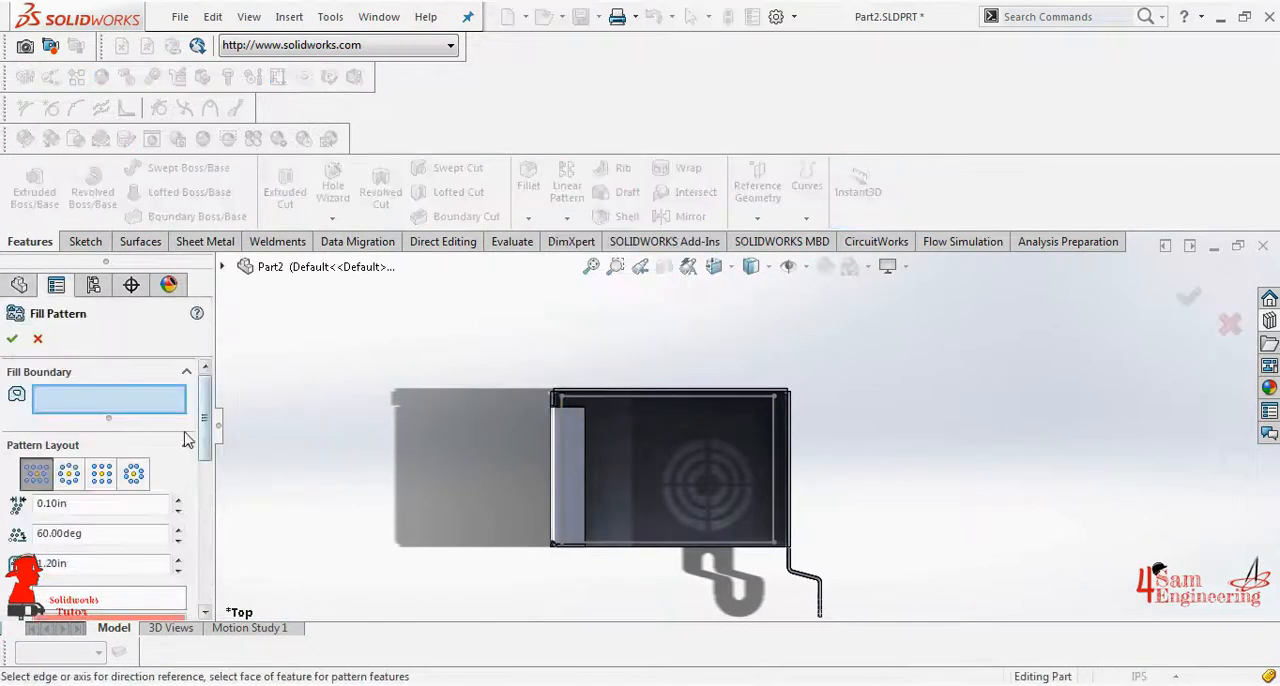
drag(201, 443, 203, 468)
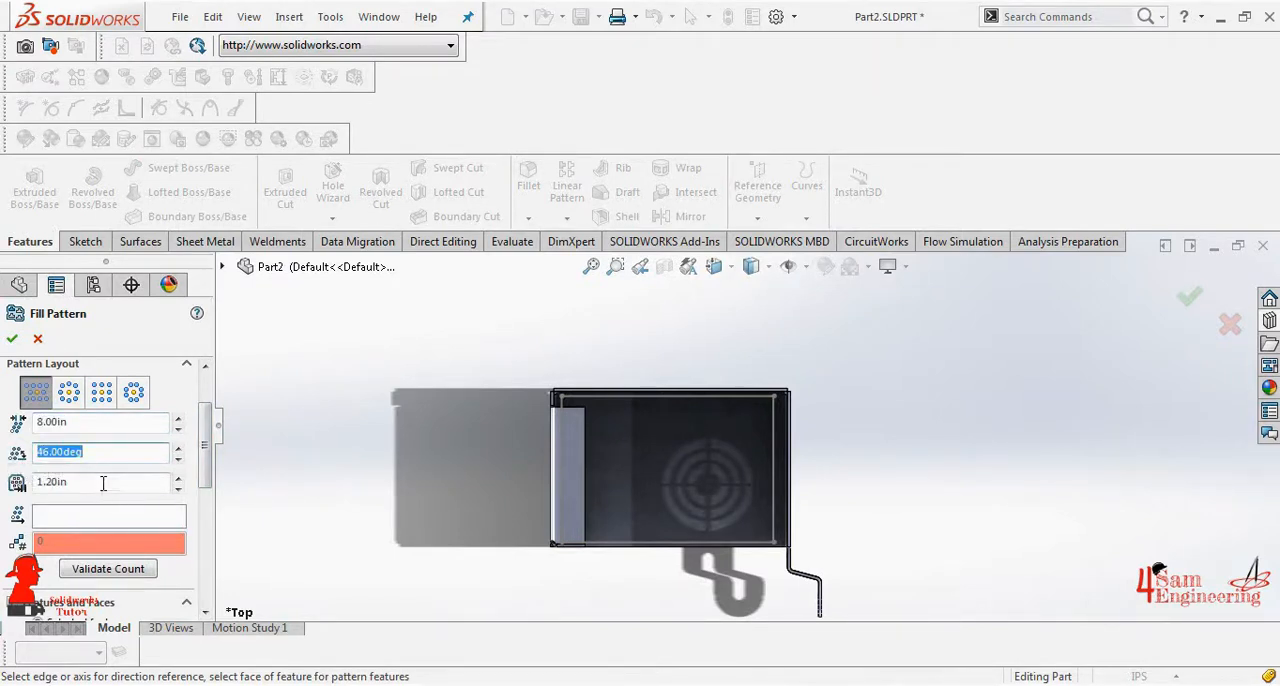
scroll(10, 487, down, 5)
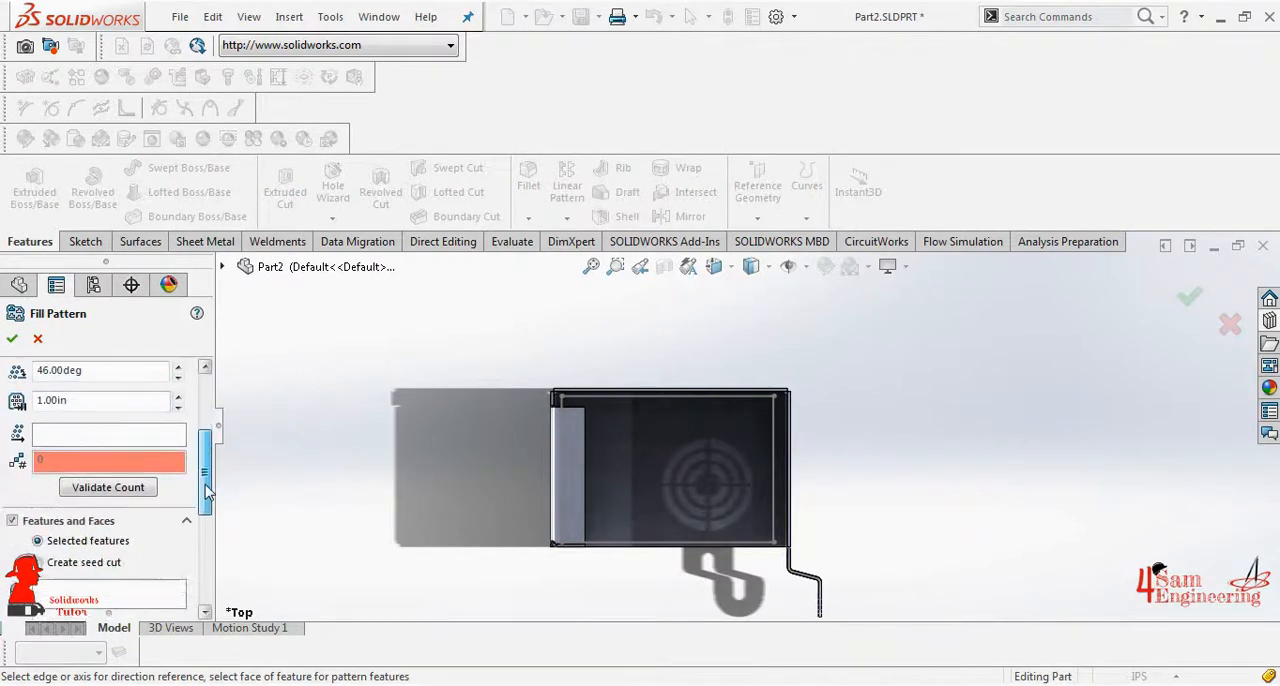
click(70, 423)
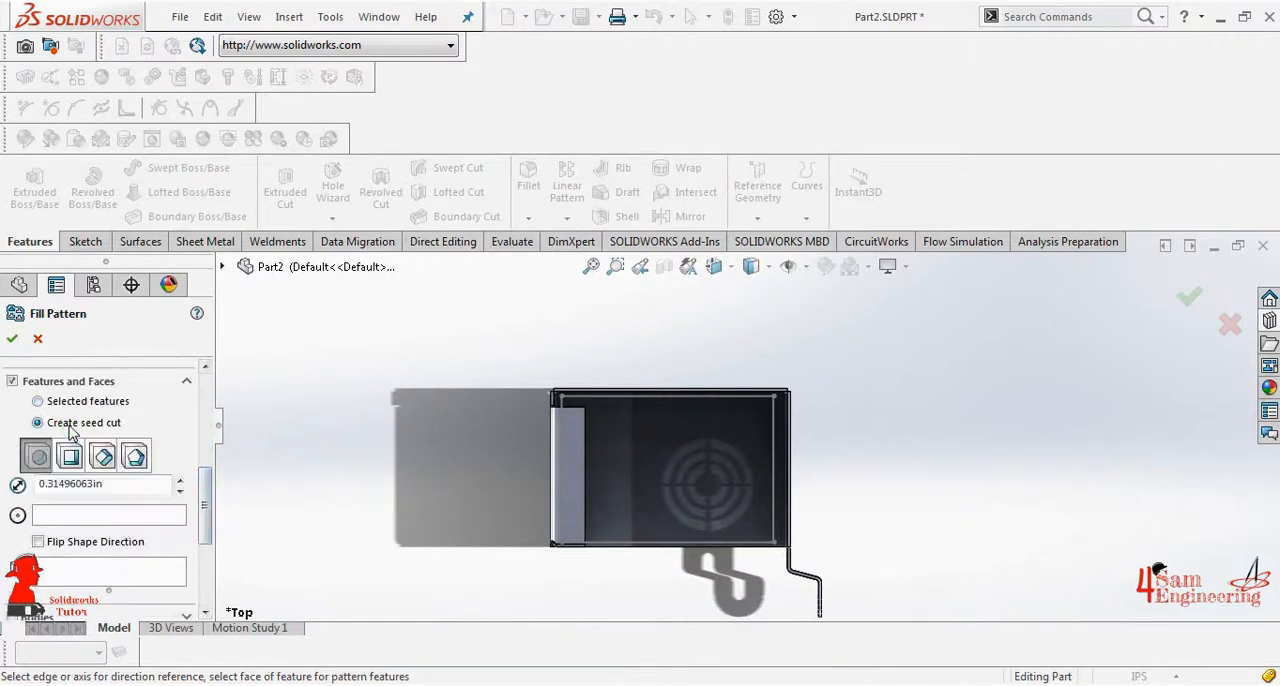
click(136, 457)
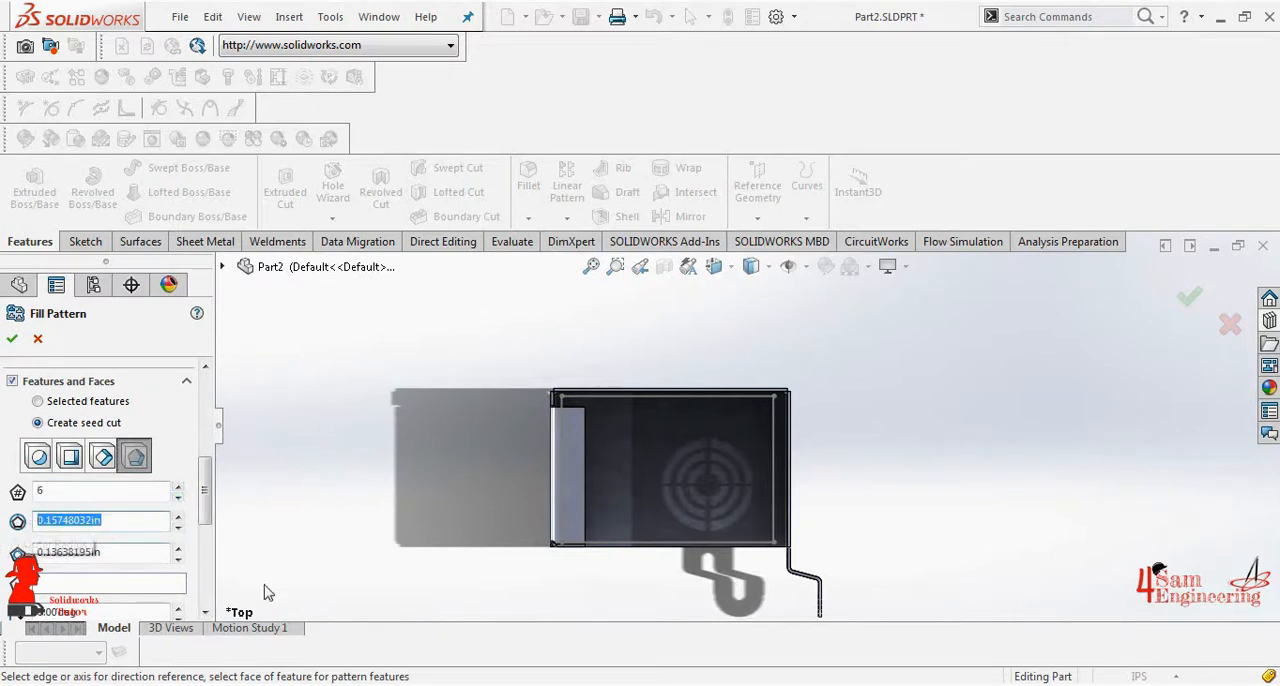
- Use the rectangle's upper line as the pattern direction and the floor rectangle sketch as the fill boundary, and create the fill pattern
drag(204, 495, 210, 445)
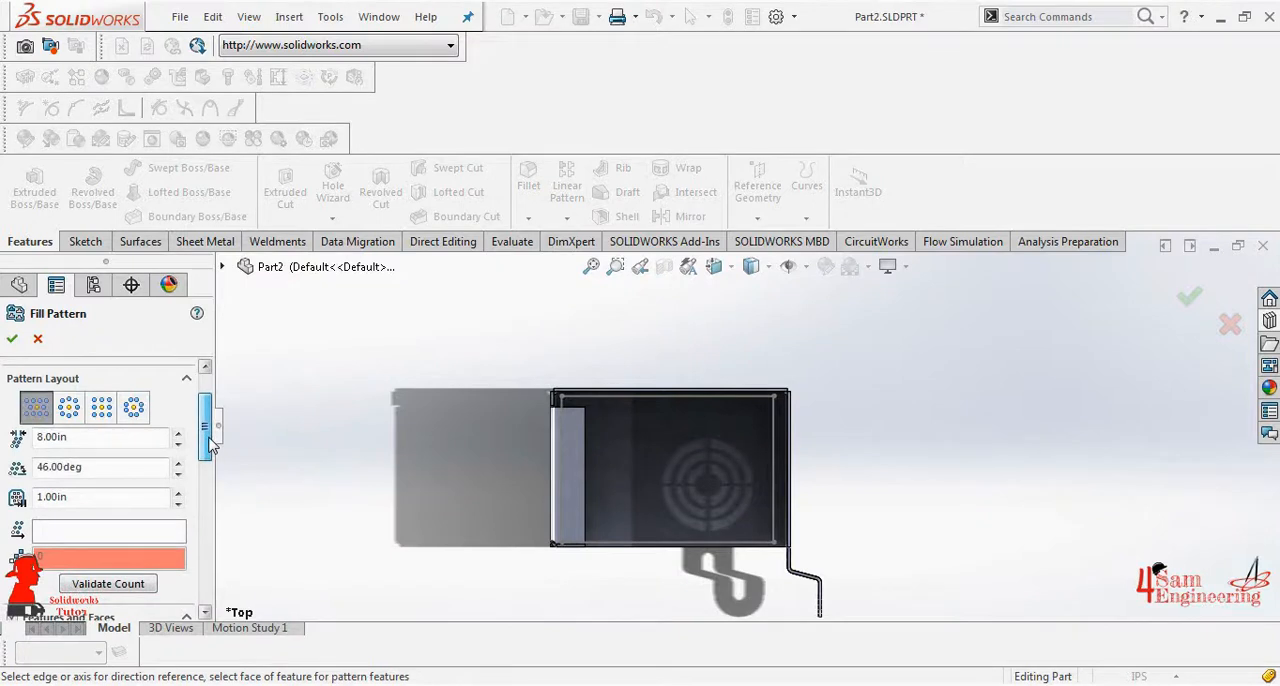
click(136, 533)
click(595, 398)
drag(207, 445, 207, 422)
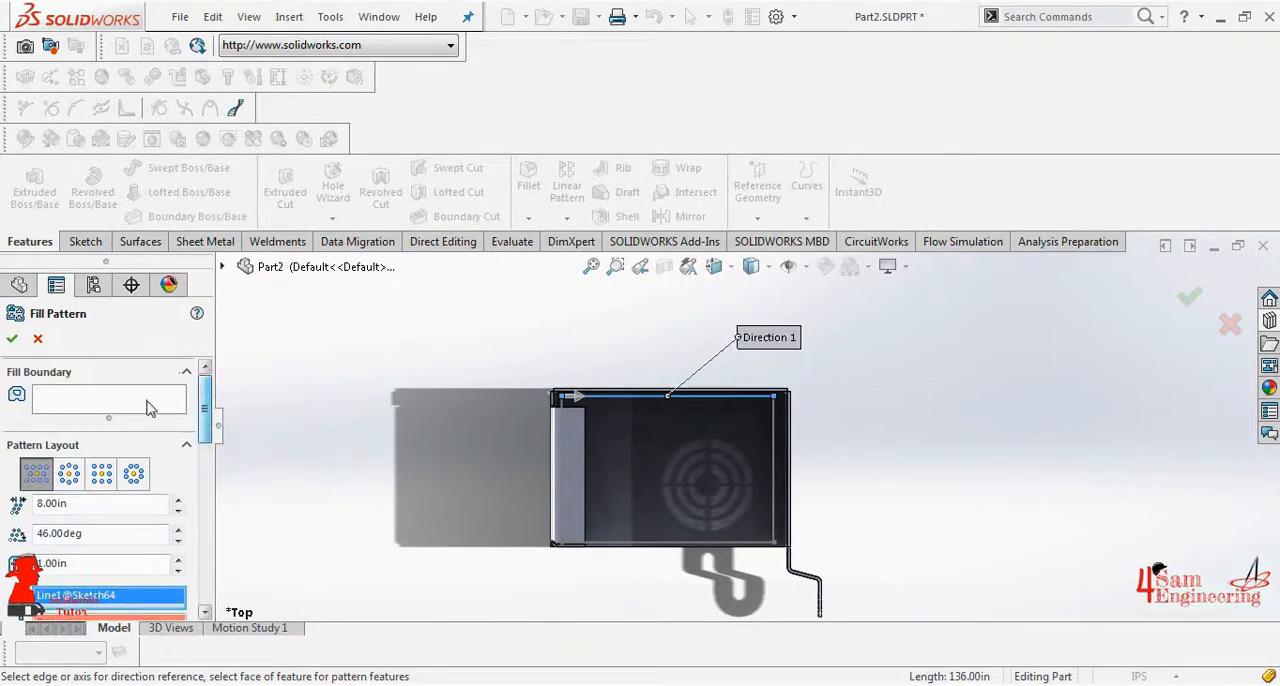
click(561, 407)
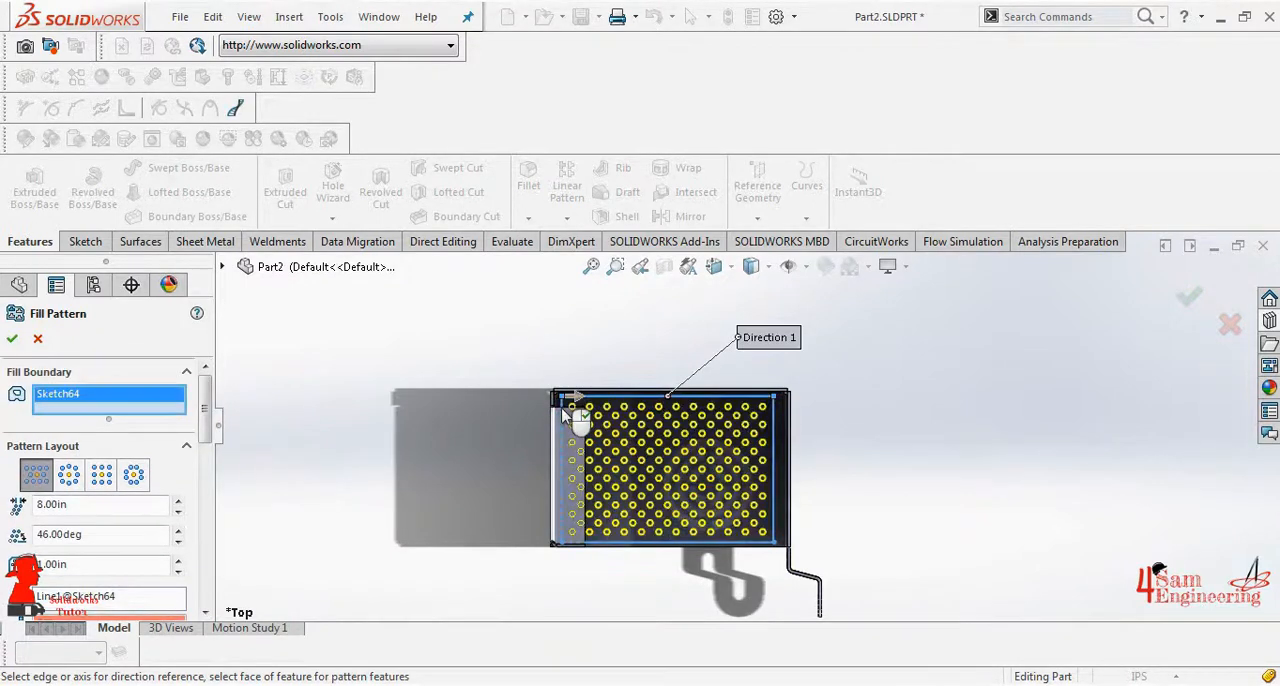
click(12, 339)
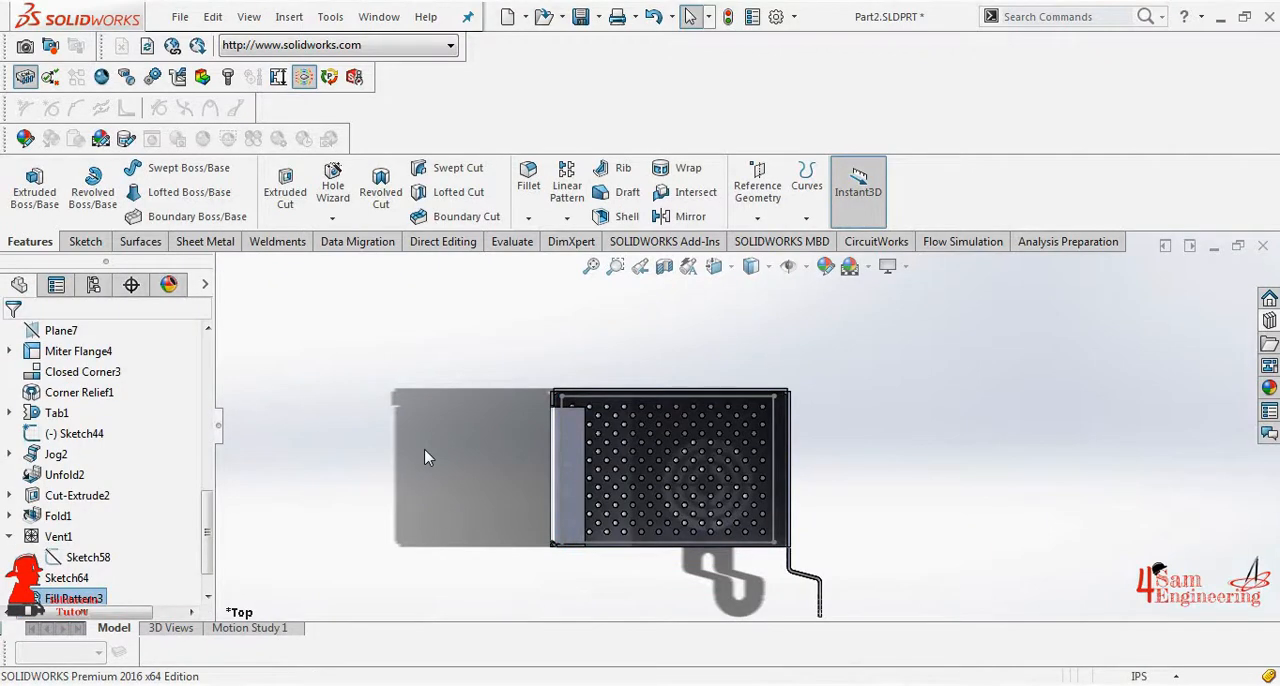
- Hide the rectangle sketch on the perforated floor
middle_drag(428, 457, 500, 468)
click(731, 406)
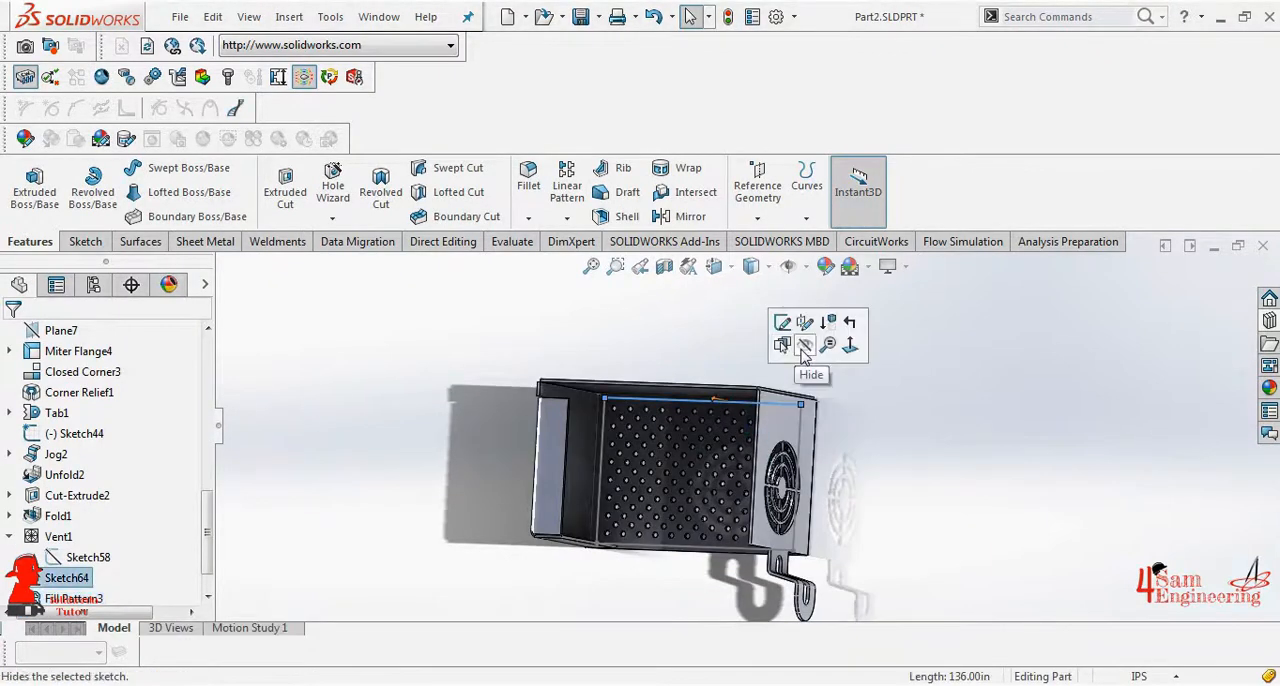
click(804, 348)
- Start an Extruded Cut sketch on the outer face of the box's back wall
middle_drag(775, 490, 837, 543)
mouse_move(751, 586)
middle_down()
mouse_move(707, 445)
mouse_move(706, 480)
middle_up()
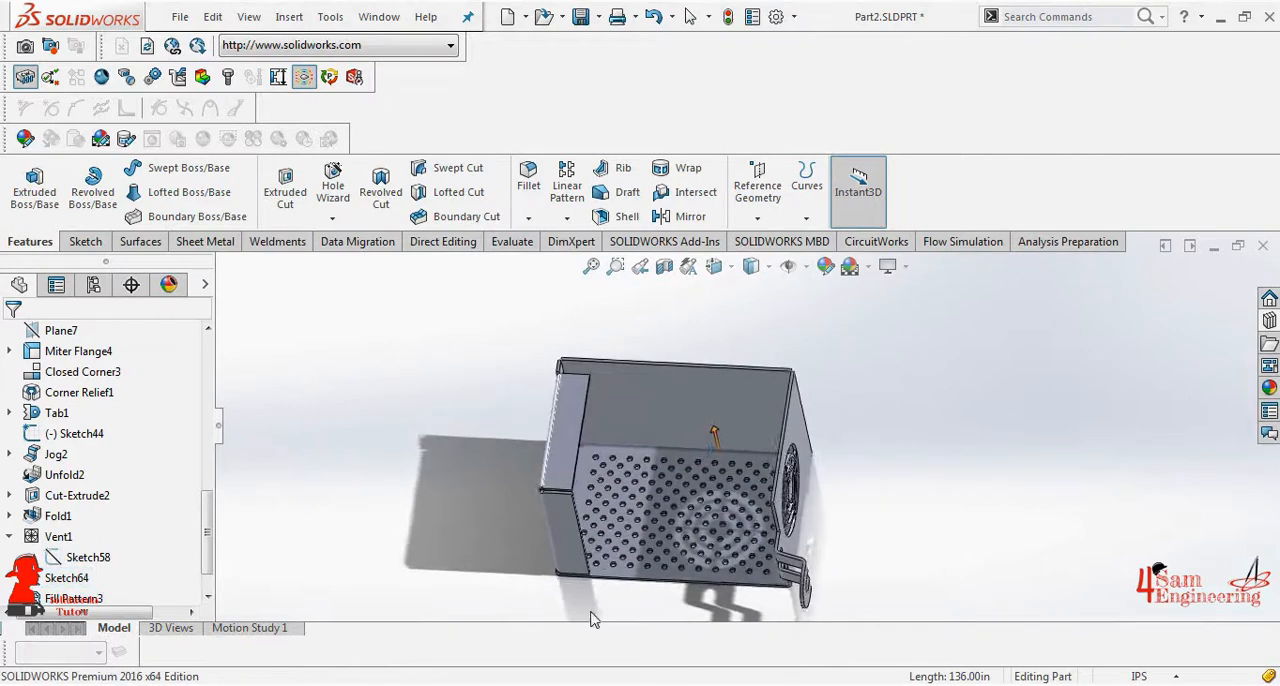
mouse_move(611, 617)
middle_down()
mouse_move(621, 539)
mouse_move(600, 389)
mouse_move(533, 558)
middle_up()
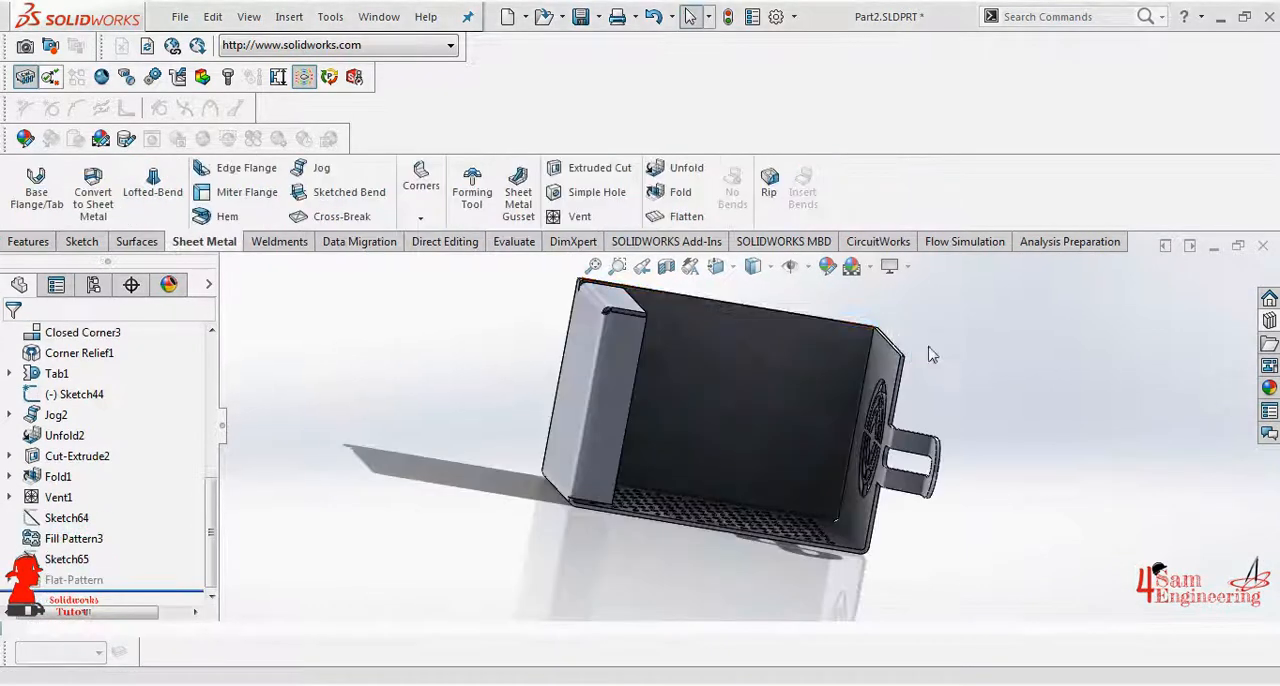
middle_drag(932, 354, 757, 345)
click(713, 415)
click(582, 172)
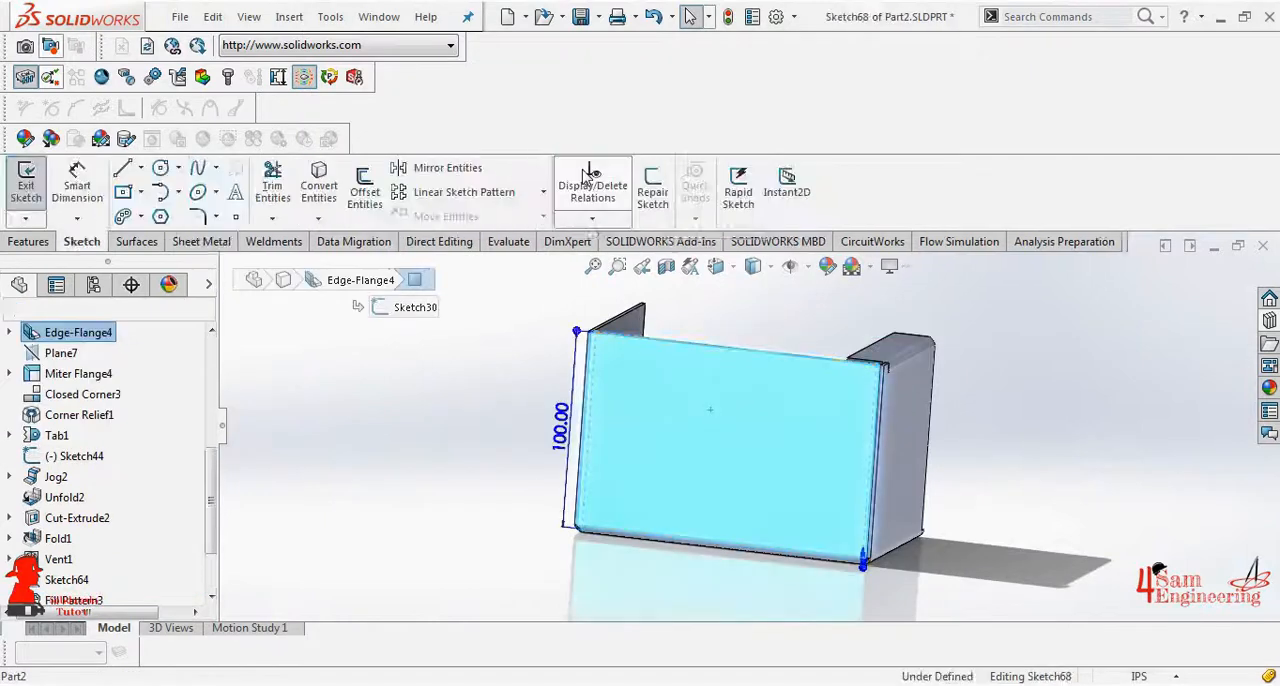
- Draw a vertical straight slot with about 72 in between centers near the right edge of the back wall
click(123, 216)
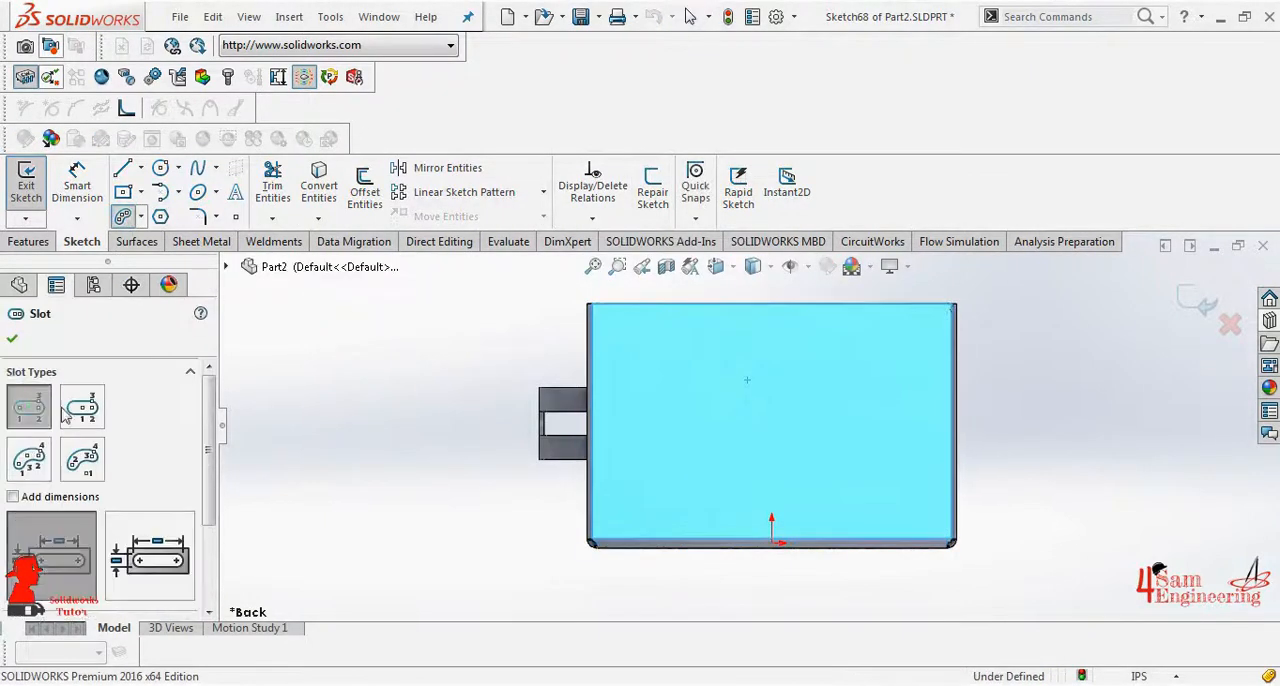
click(910, 343)
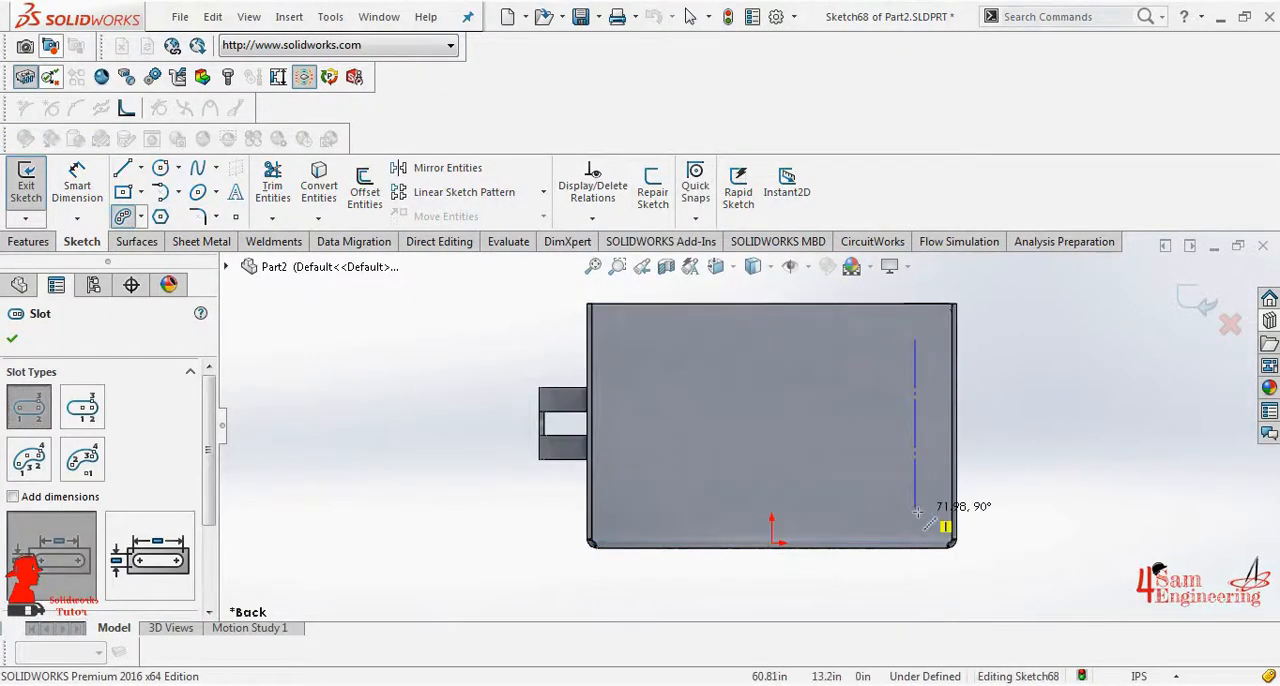
click(904, 507)
right_click(903, 500)
click(938, 496)
- Set the slot's end radius to 5 in and its center-to-center distance to 75 in
click(77, 186)
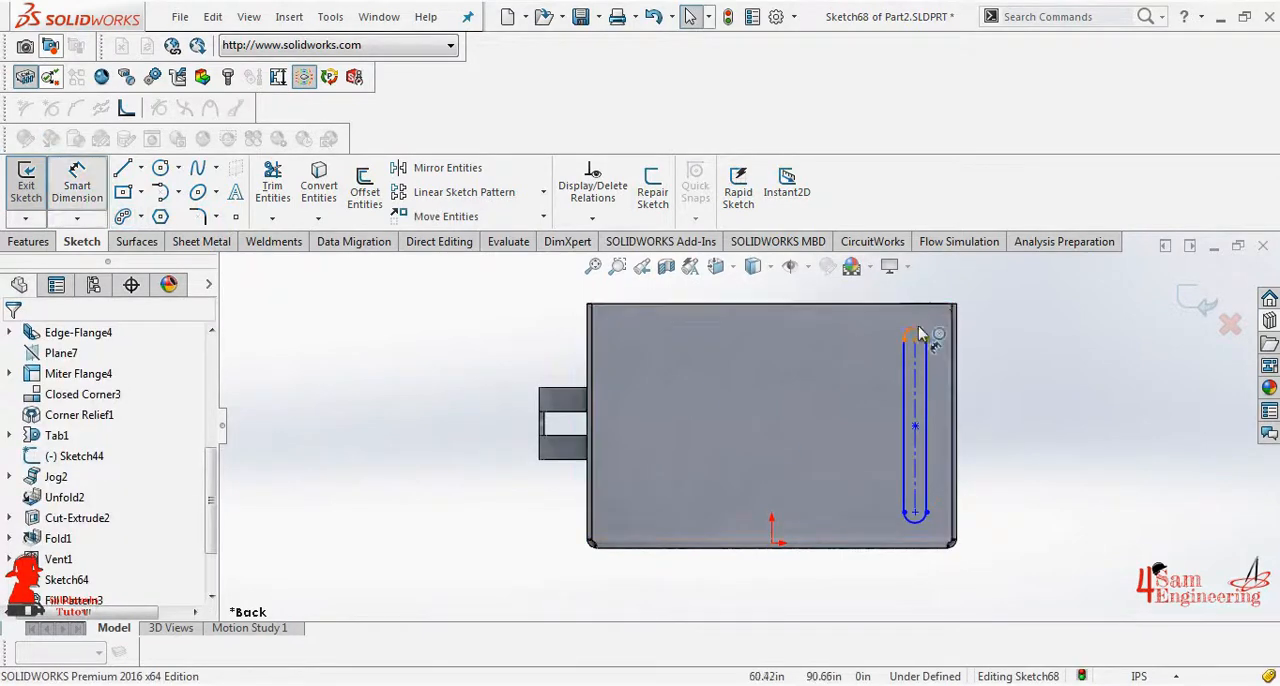
click(920, 330)
click(985, 325)
text(5)
key(Return)
click(915, 339)
click(915, 512)
click(1040, 482)
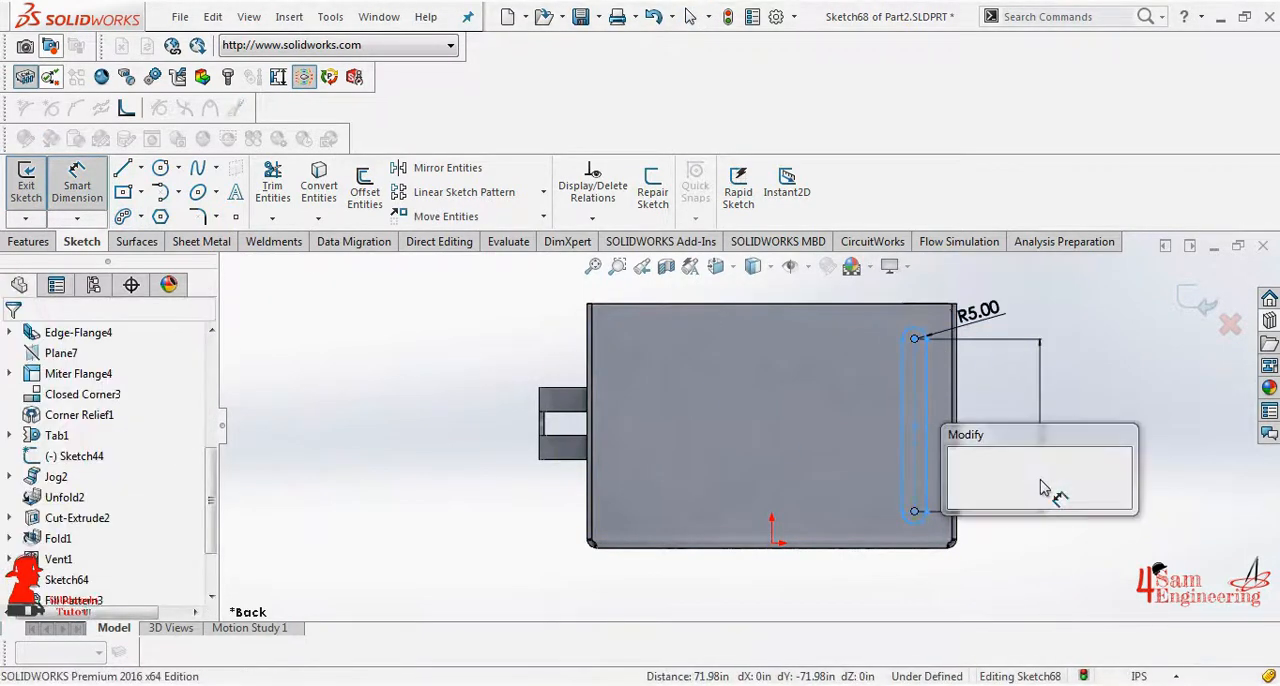
text(75)
key(Return)
- Dimension the slot's lower arc center to 8 in above the wall's bottom edge
click(915, 516)
click(914, 543)
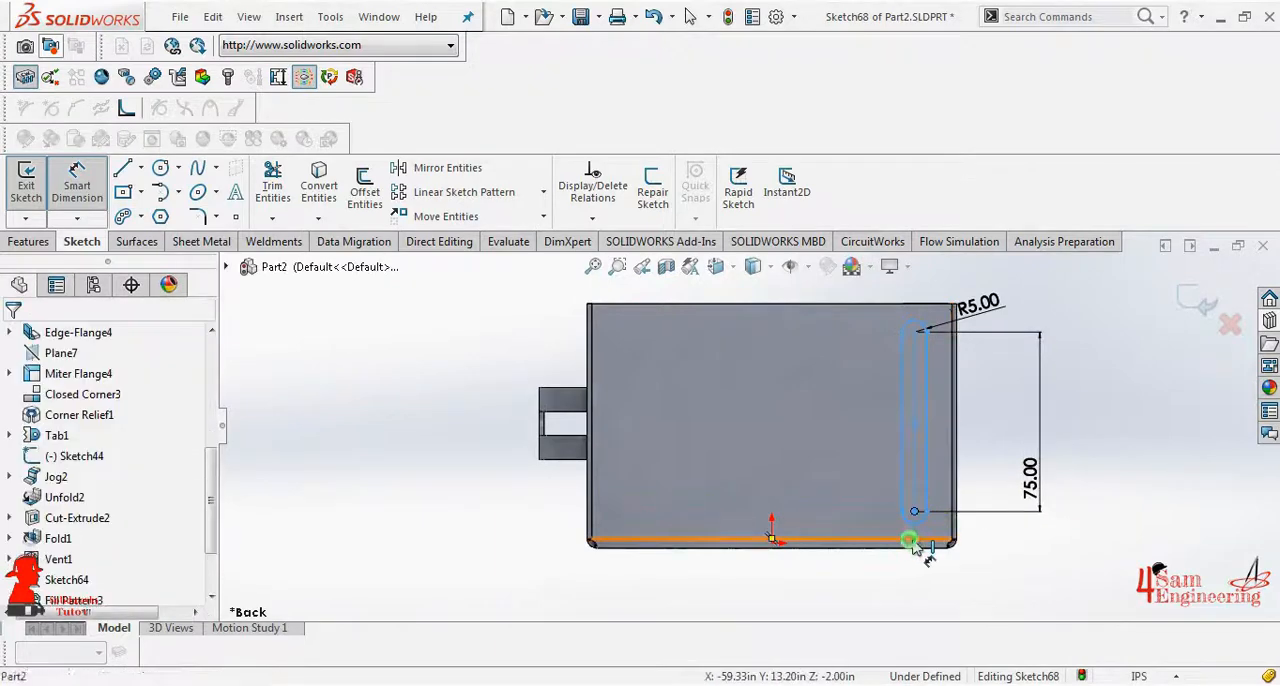
click(1034, 543)
text(8)
key(Return)
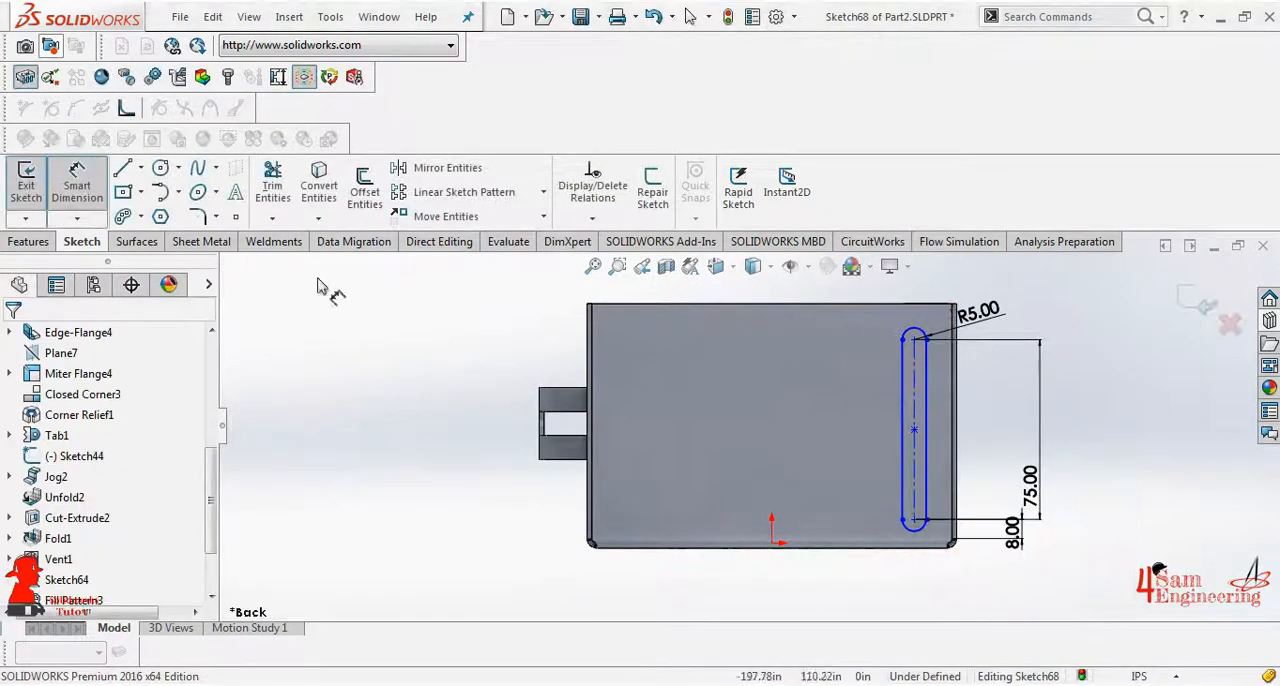
- Pattern the slot linearly along the wall's top edge with 8 instances at 15.5 in spacing, and finish the sketch
click(543, 191)
click(480, 213)
click(856, 305)
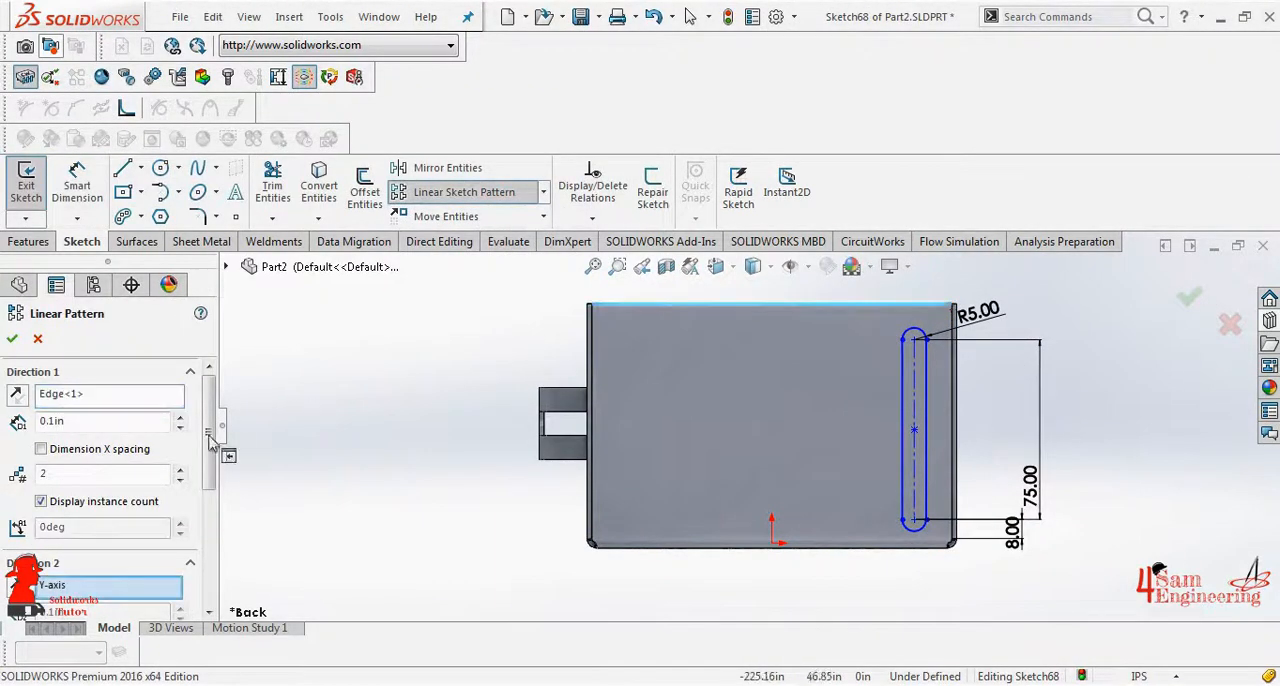
click(148, 563)
drag(210, 443, 209, 397)
click(906, 338)
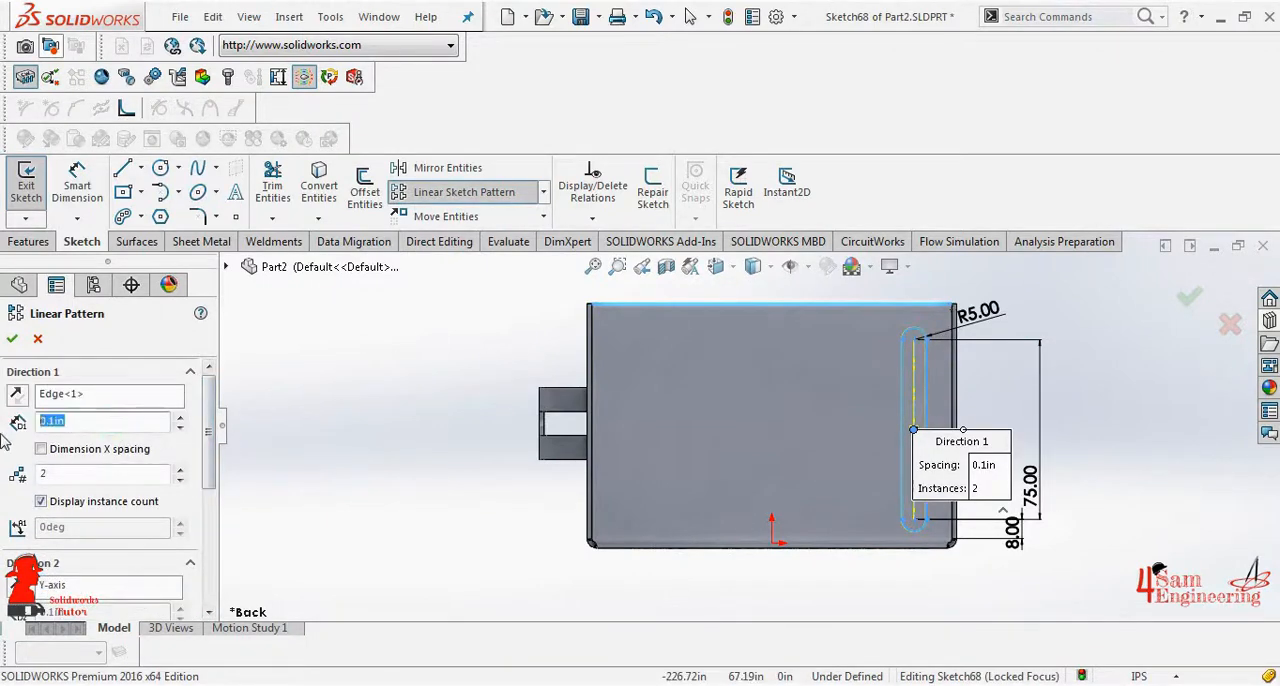
click(102, 472)
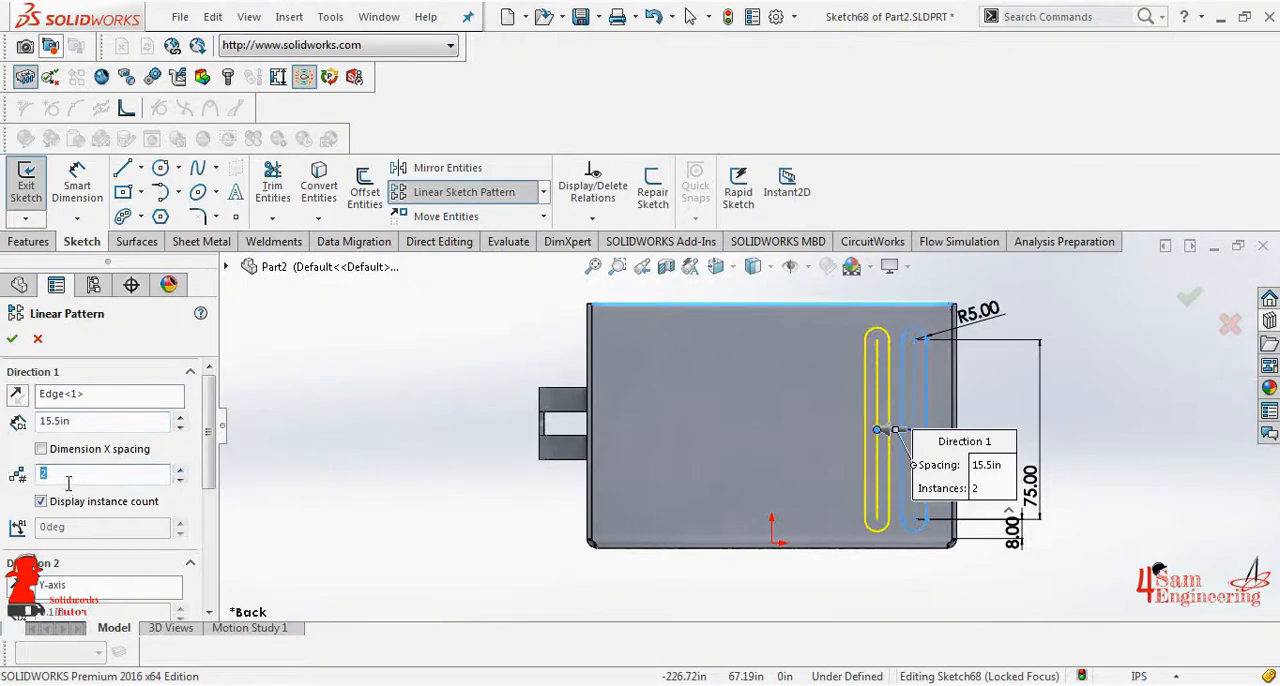
click(12, 342)
- Cut the eight slots through the back wall using Up To Surface with the wall's inner face
click(113, 452)
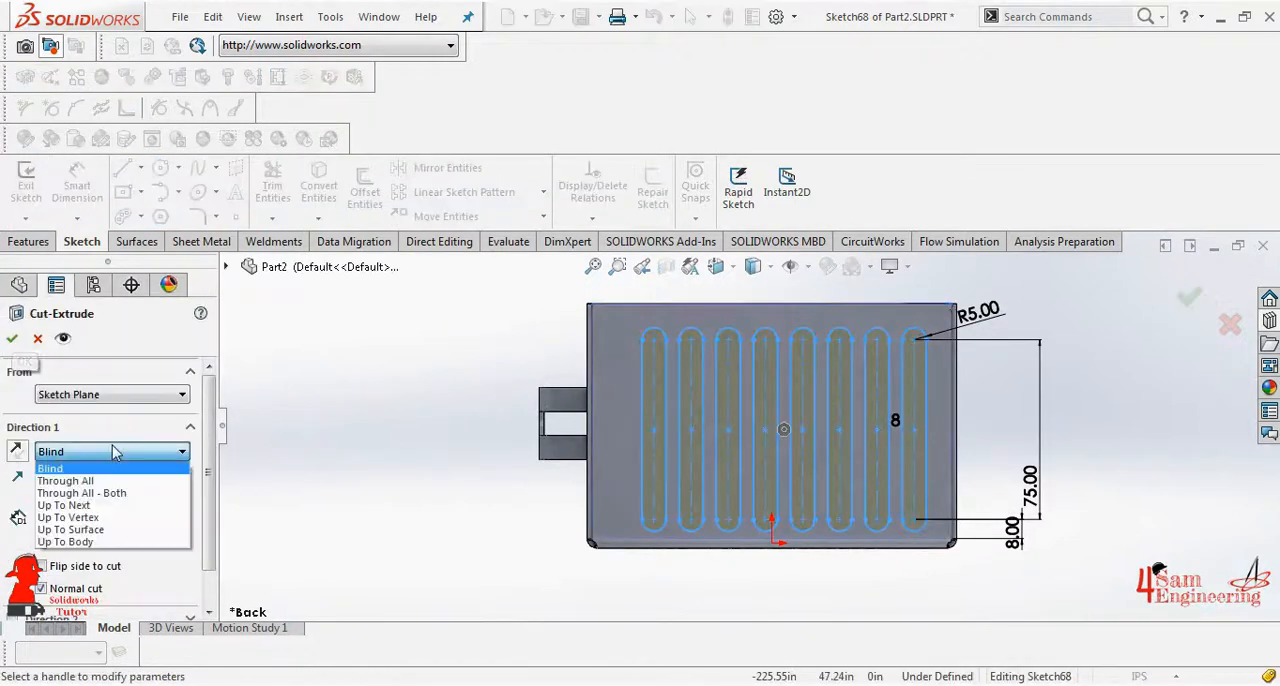
click(70, 529)
middle_drag(493, 407, 893, 345)
click(921, 334)
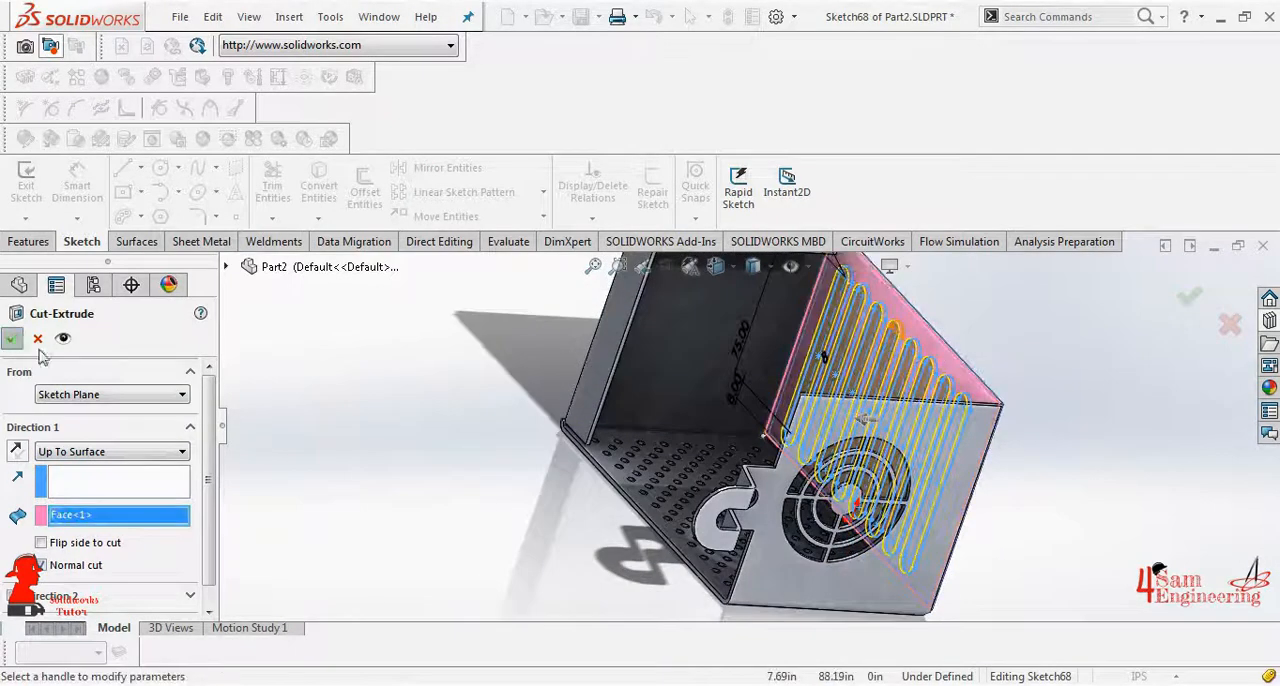
click(12, 339)
- Flatten the sheet metal box to examine its flat pattern, and return it to the folded state
scroll(740, 450, up, 4)
middle_drag(723, 509, 766, 506)
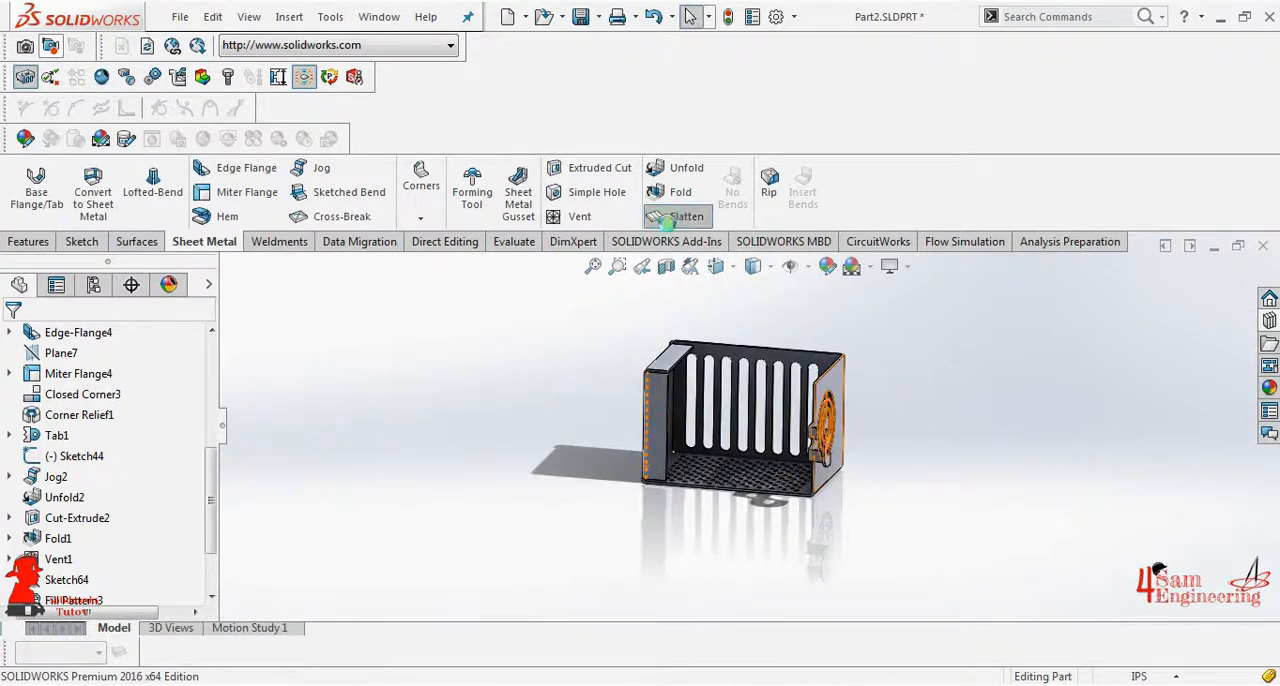
click(668, 218)
middle_drag(466, 420, 810, 556)
scroll(797, 565, up, 3)
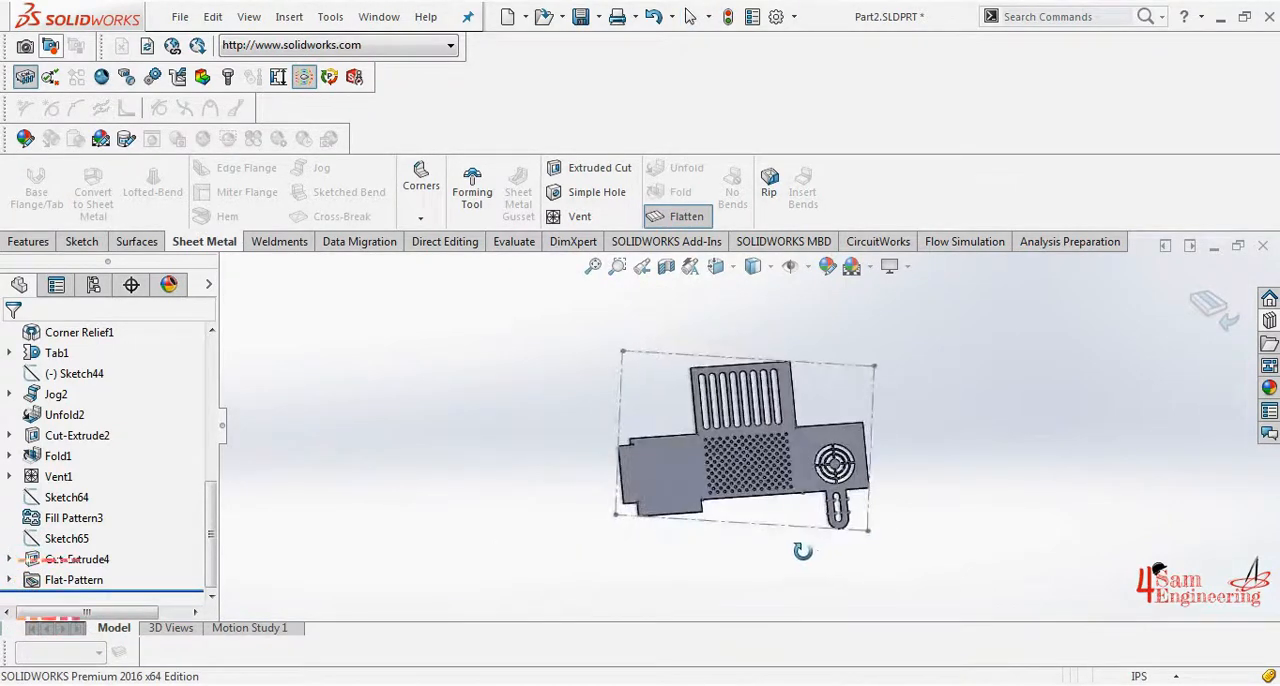
click(686, 216)
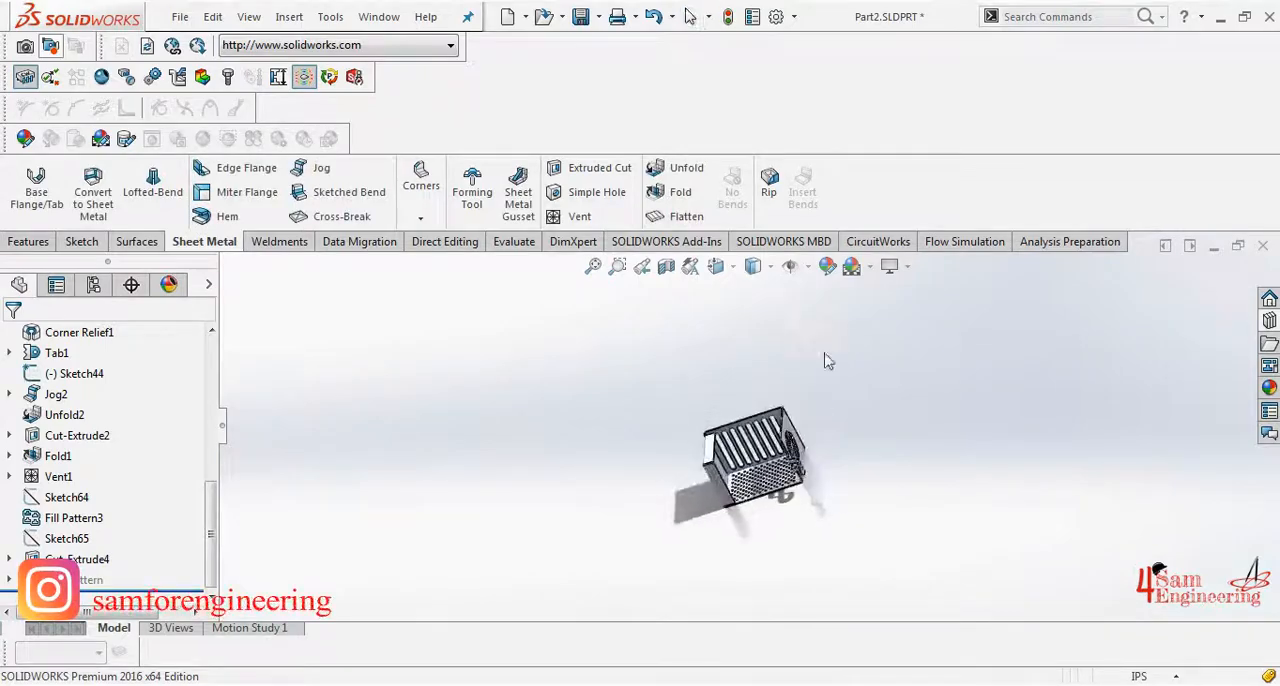